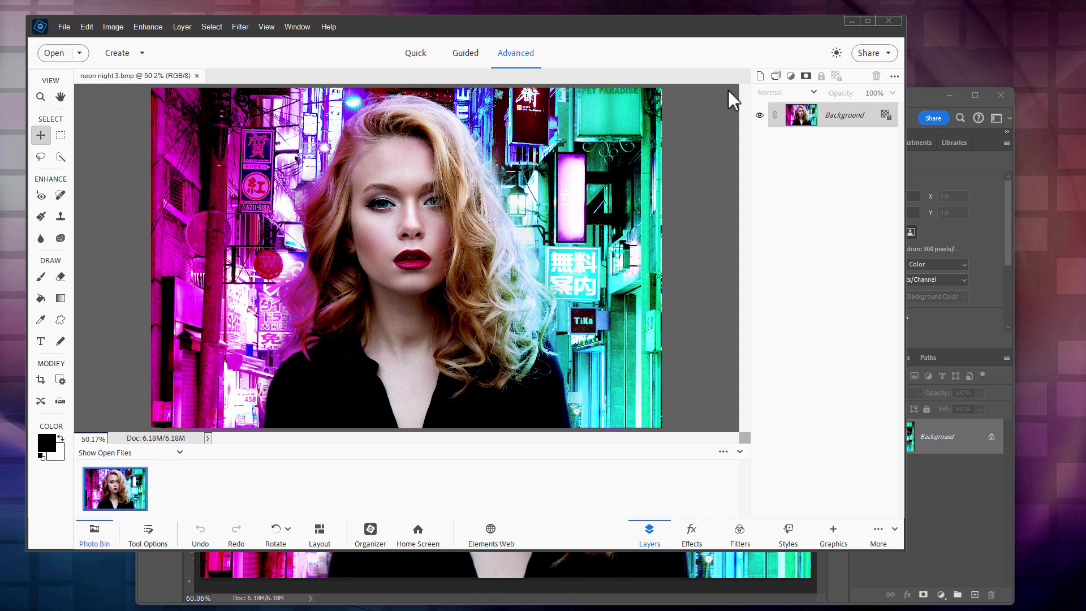
Bring the Photoshop Elements 2024 window showing the neon night portrait into focus
{"action": "left_click", "coordinate": [625, 39]}
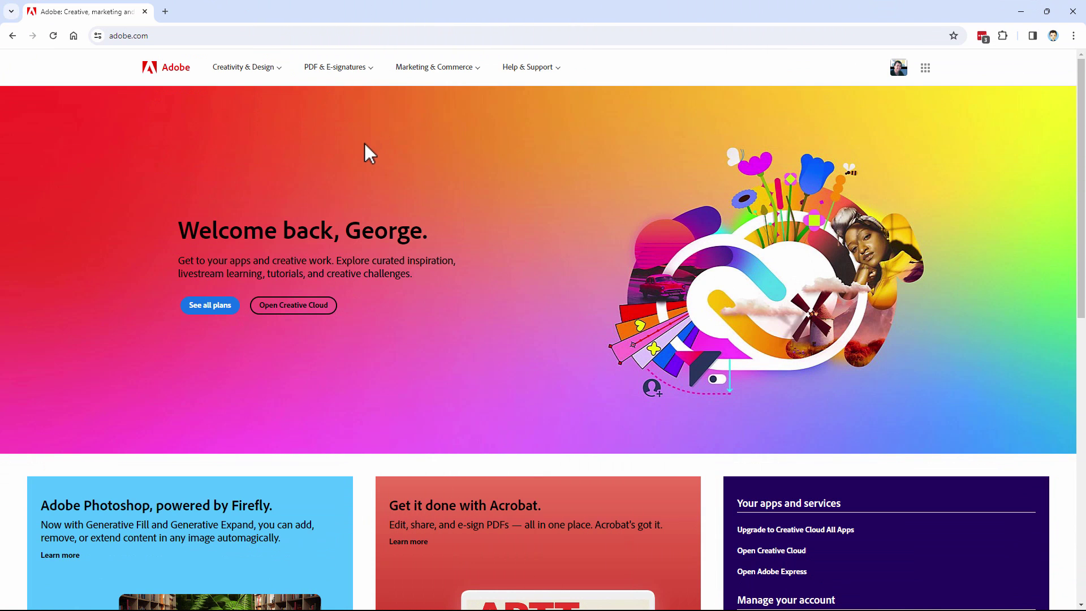
Browse adobe.com's creative product areas and footer to find the Elements Family link
{"action": "scroll", "coordinate": [356, 170], "scroll_direction": "down", "scroll_amount": 4}
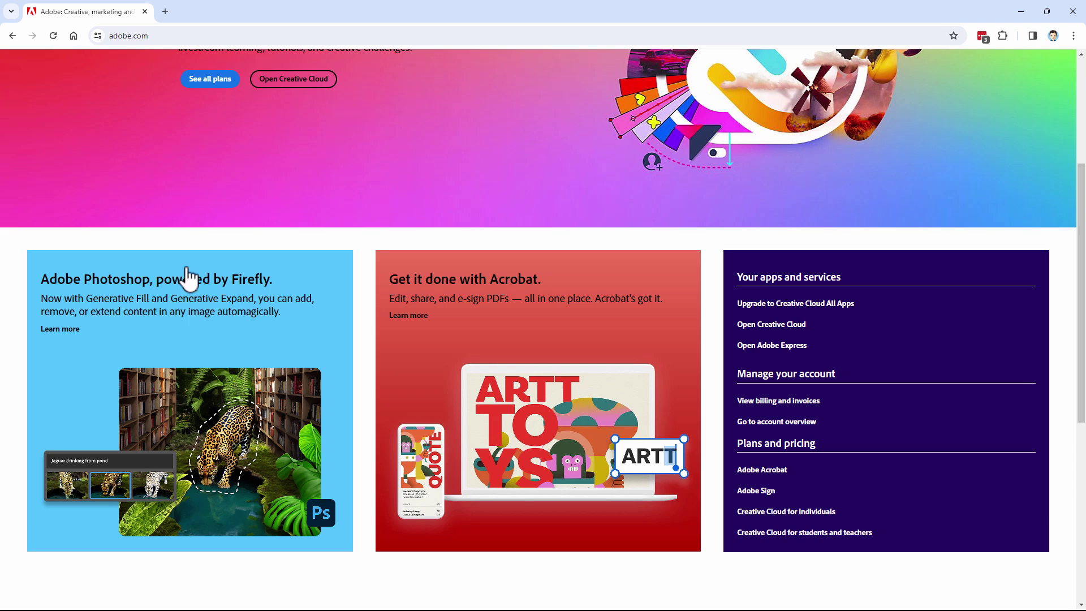
{"action": "scroll", "coordinate": [382, 191], "scroll_direction": "down", "scroll_amount": 3}
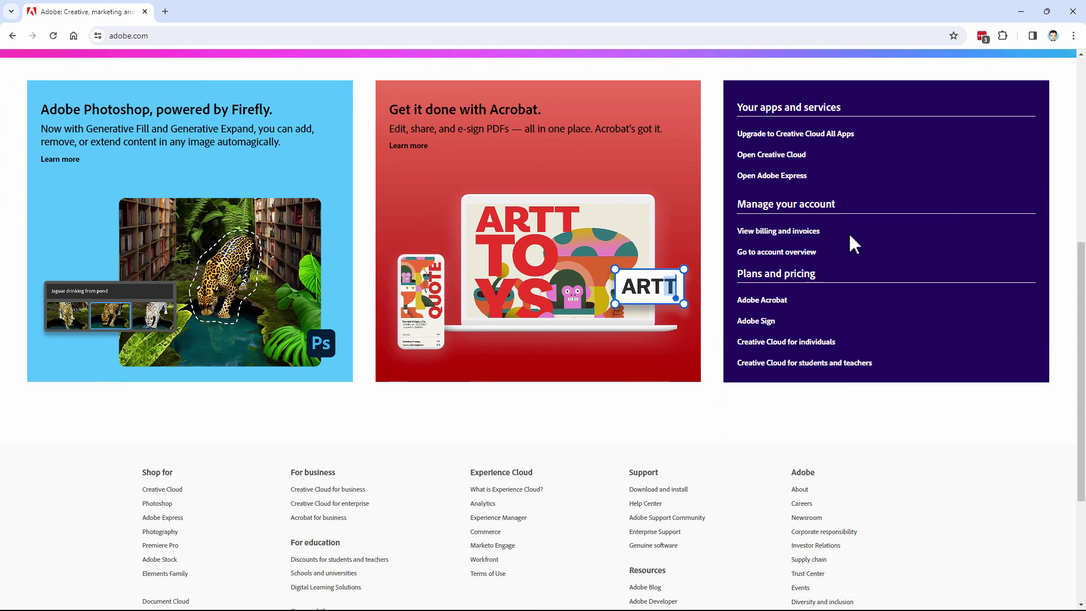
{"action": "scroll", "coordinate": [364, 219], "scroll_direction": "up", "scroll_amount": 7}
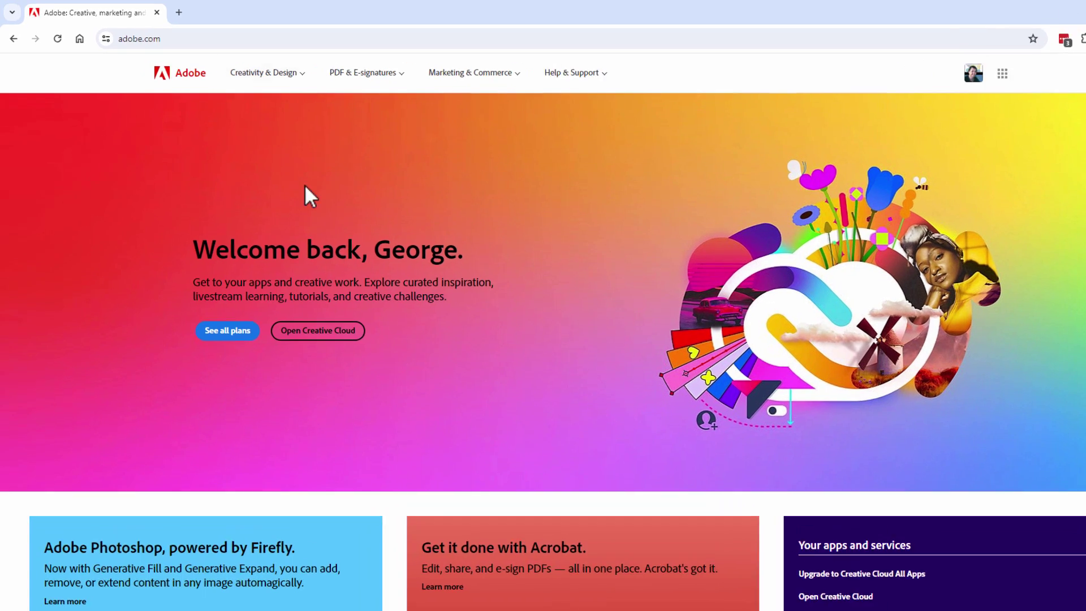
{"action": "left_click", "coordinate": [271, 67]}
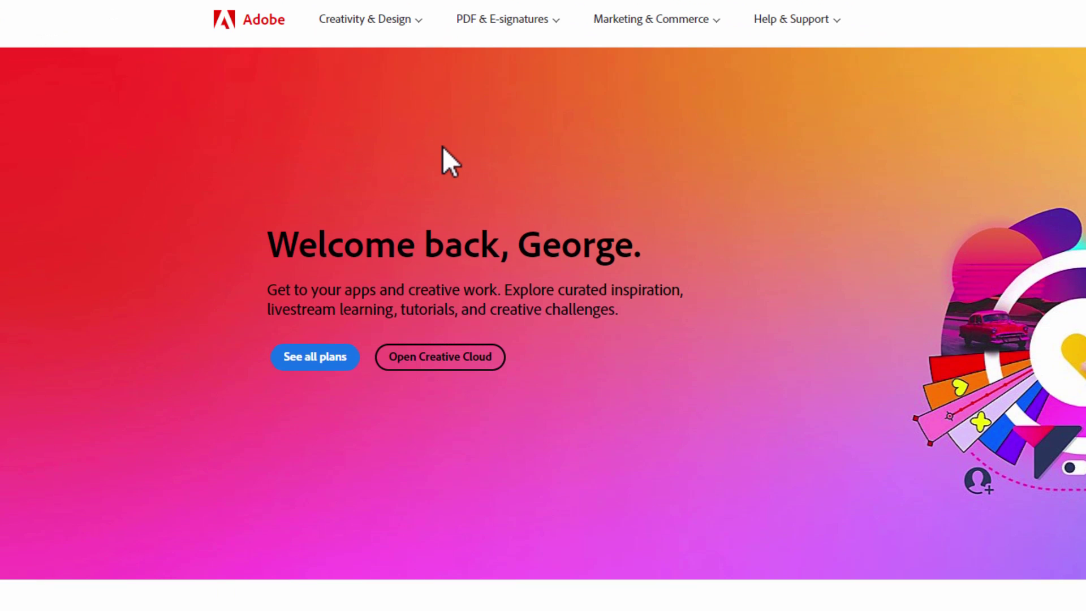
{"action": "scroll", "coordinate": [447, 237], "scroll_direction": "down", "scroll_amount": 20}
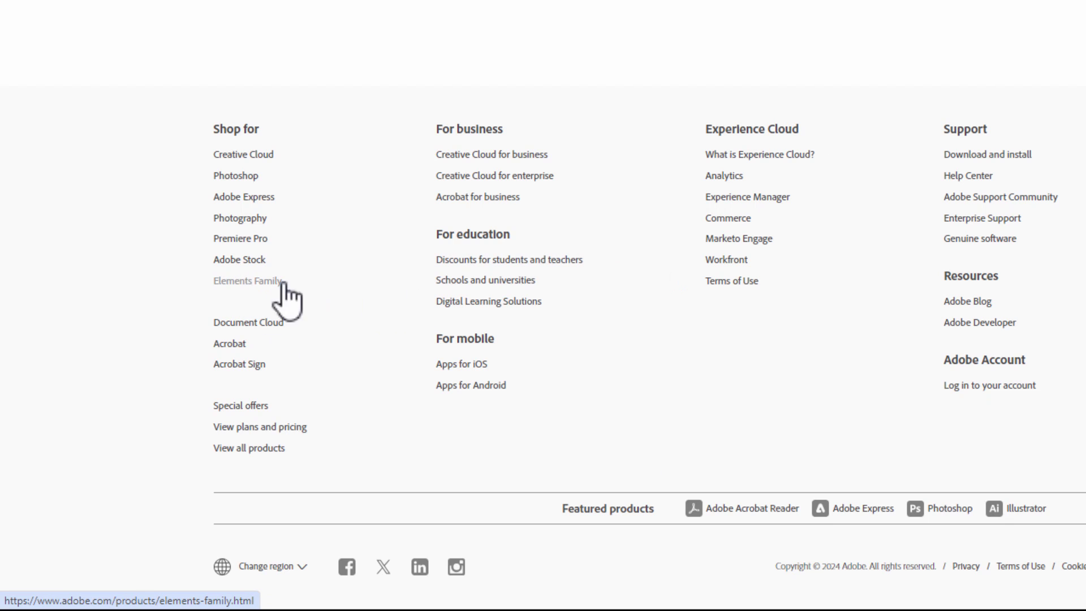
Open the Elements Family page and highlight its US$79.99 starting price
{"action": "left_click", "coordinate": [249, 282]}
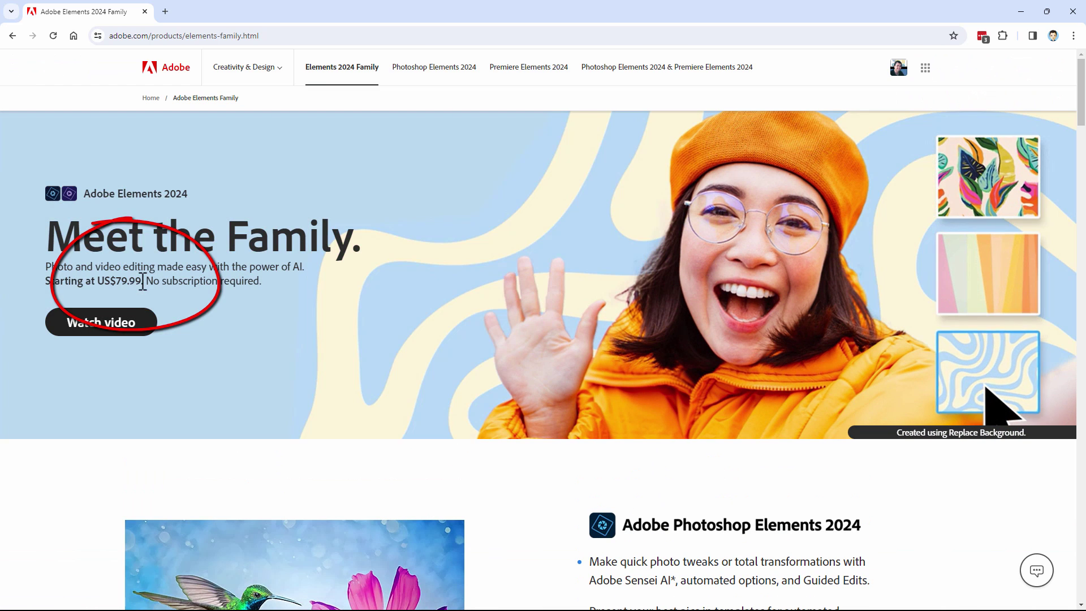
{"action": "double_click", "coordinate": [143, 281]}
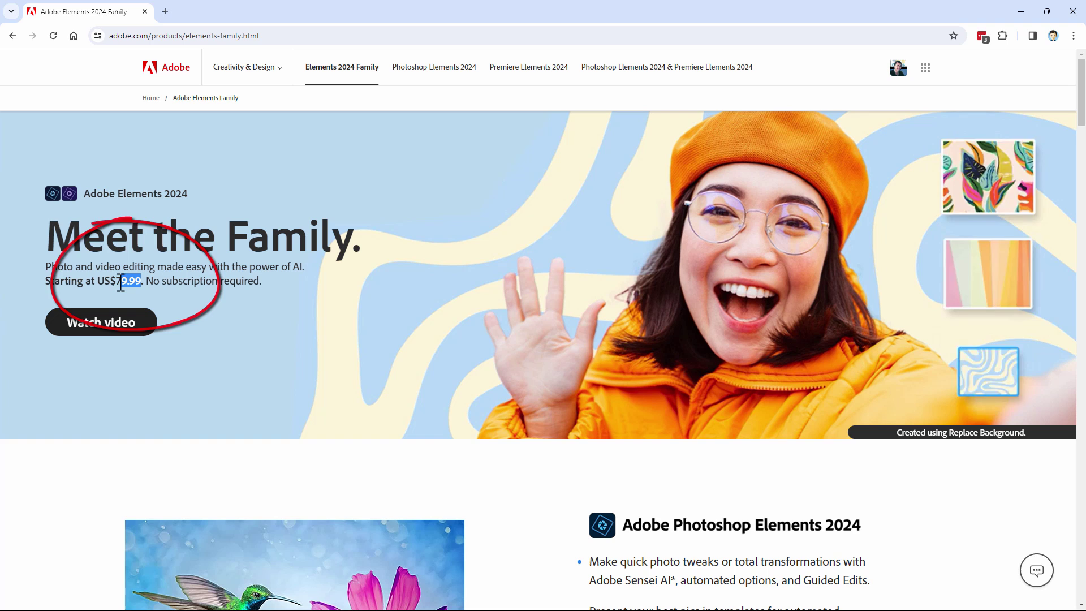
{"action": "left_click", "coordinate": [161, 281]}
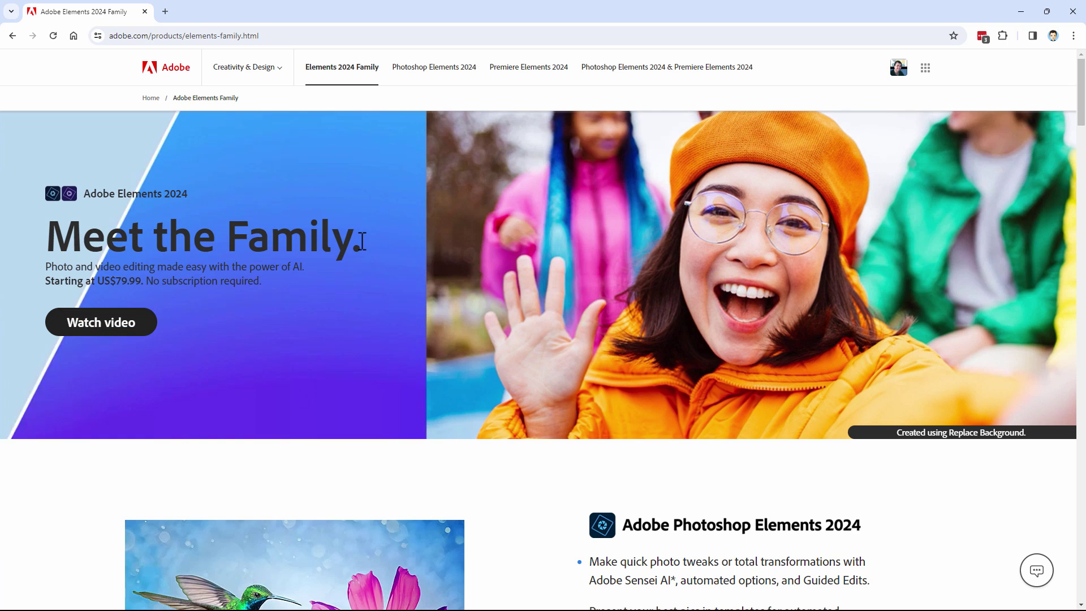
Scroll the comparison table and open Photoshop Elements 2024's US$99.99 and US$149.99 bundle pricing
{"action": "scroll", "coordinate": [396, 243], "scroll_direction": "down", "scroll_amount": 5}
{"action": "scroll", "coordinate": [398, 238], "scroll_direction": "down", "scroll_amount": 4}
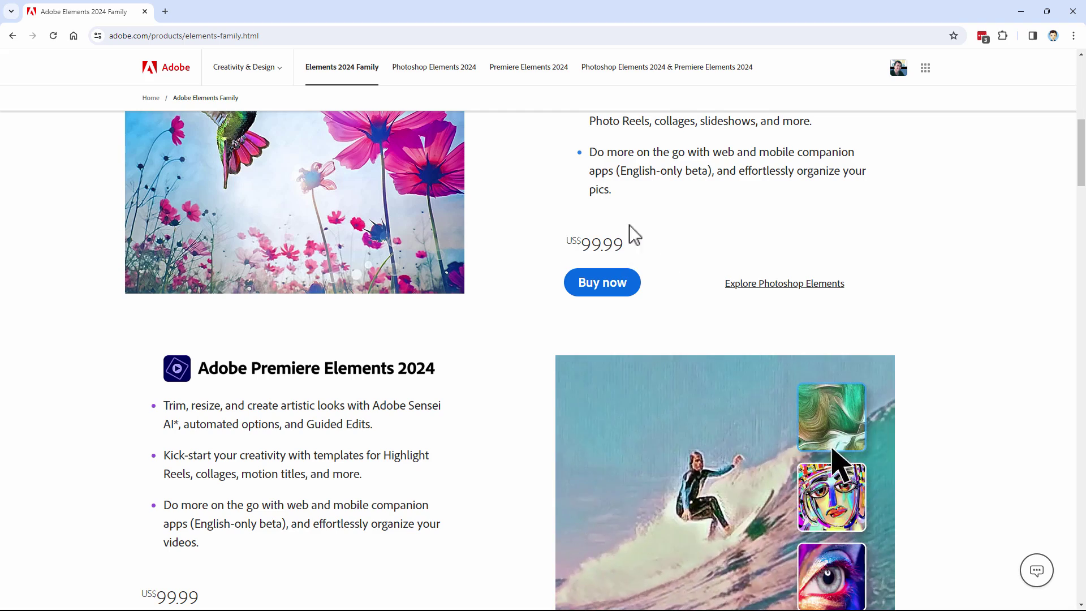
{"action": "scroll", "coordinate": [513, 305], "scroll_direction": "up", "scroll_amount": 9}
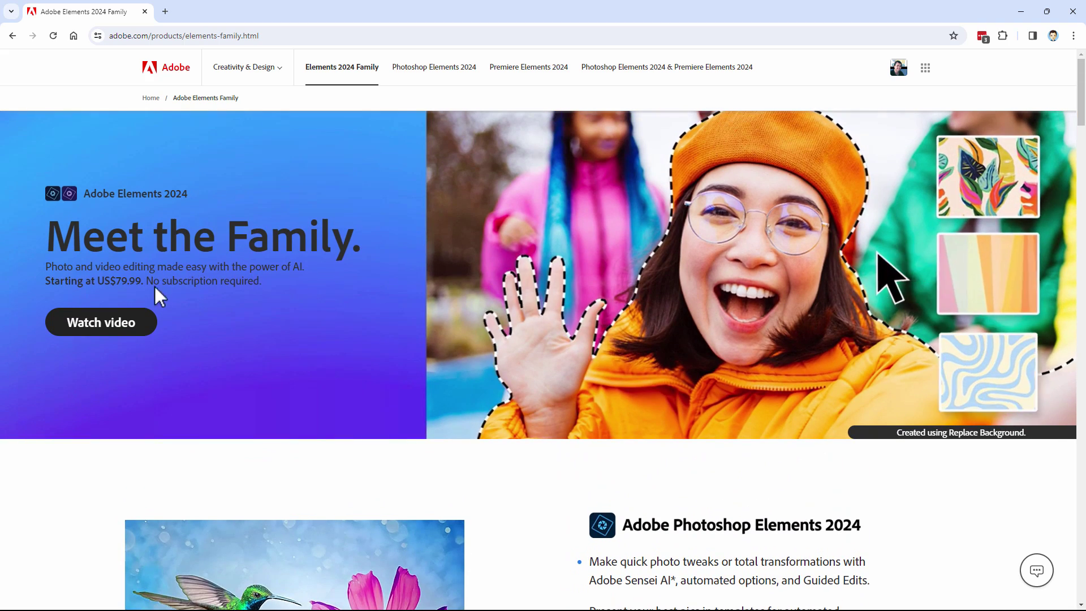
{"action": "scroll", "coordinate": [646, 307], "scroll_direction": "down", "scroll_amount": 8}
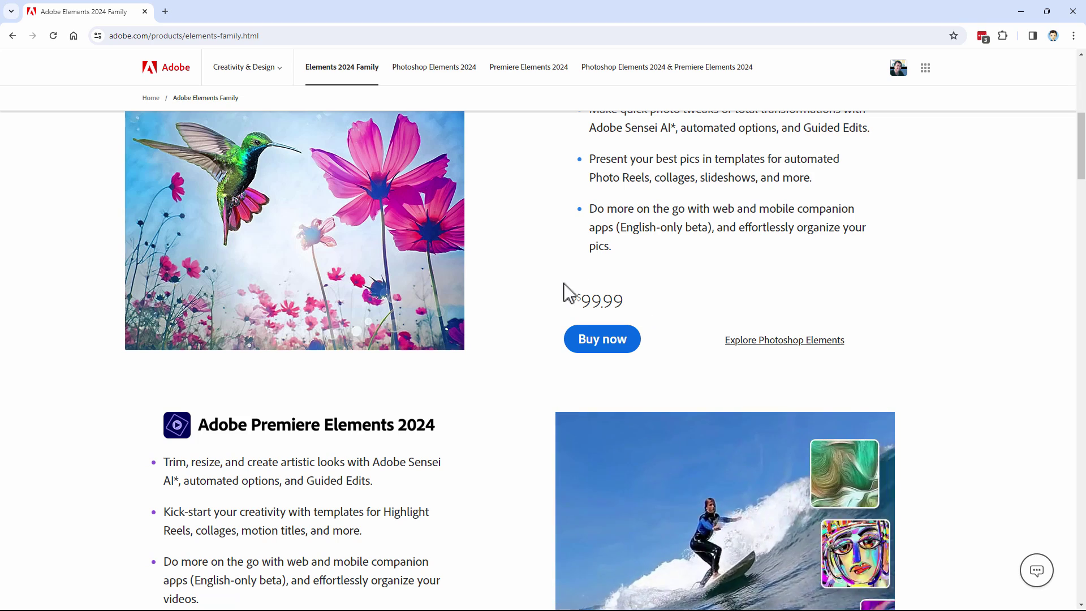
{"action": "scroll", "coordinate": [564, 291], "scroll_direction": "up", "scroll_amount": 7}
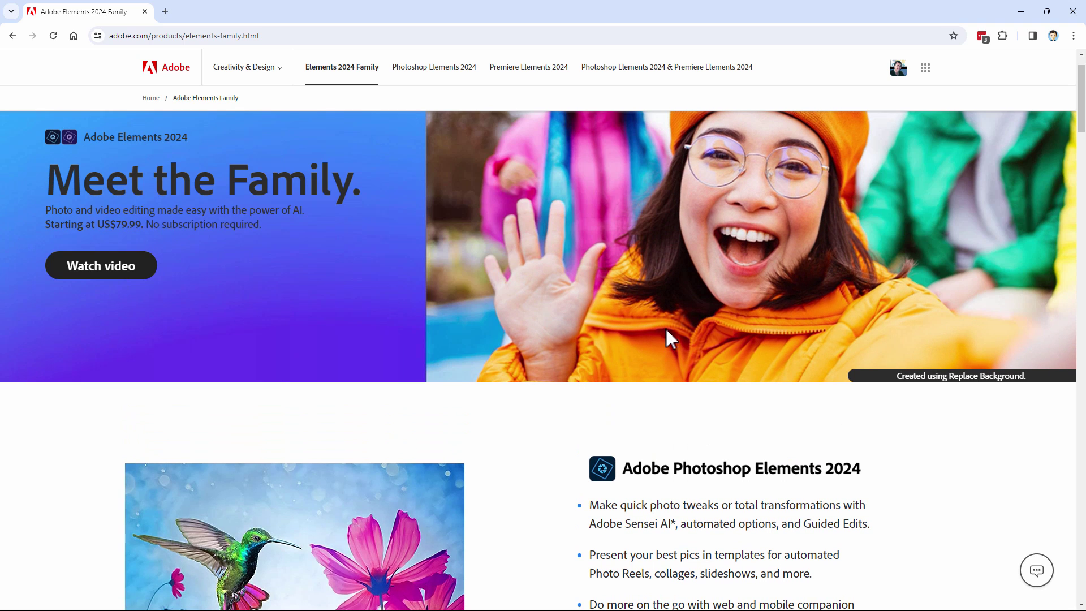
{"action": "scroll", "coordinate": [548, 308], "scroll_direction": "down", "scroll_amount": 6}
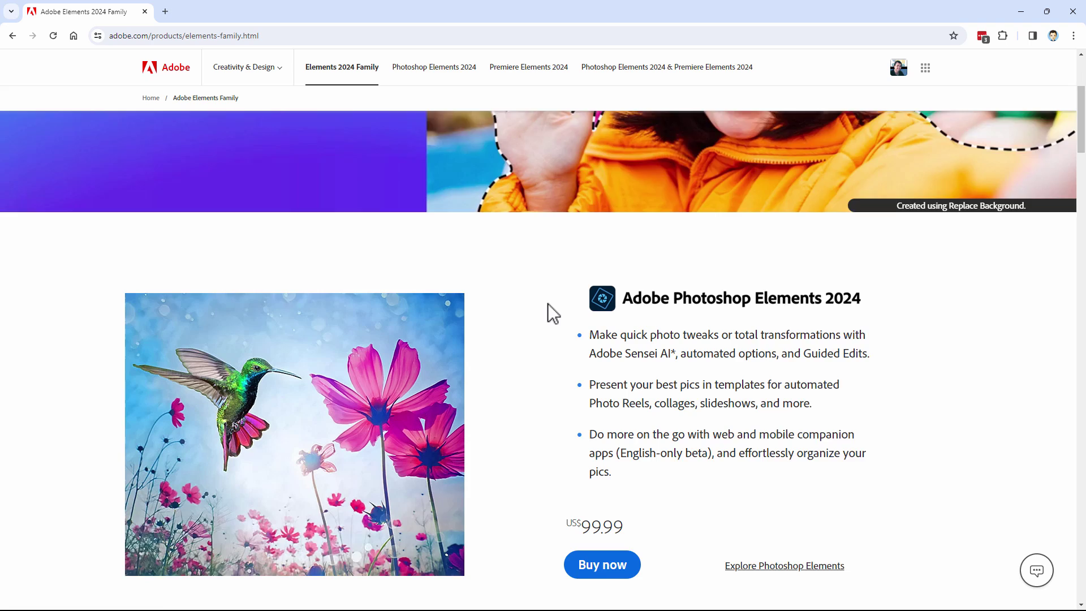
{"action": "scroll", "coordinate": [534, 283], "scroll_direction": "down", "scroll_amount": 4}
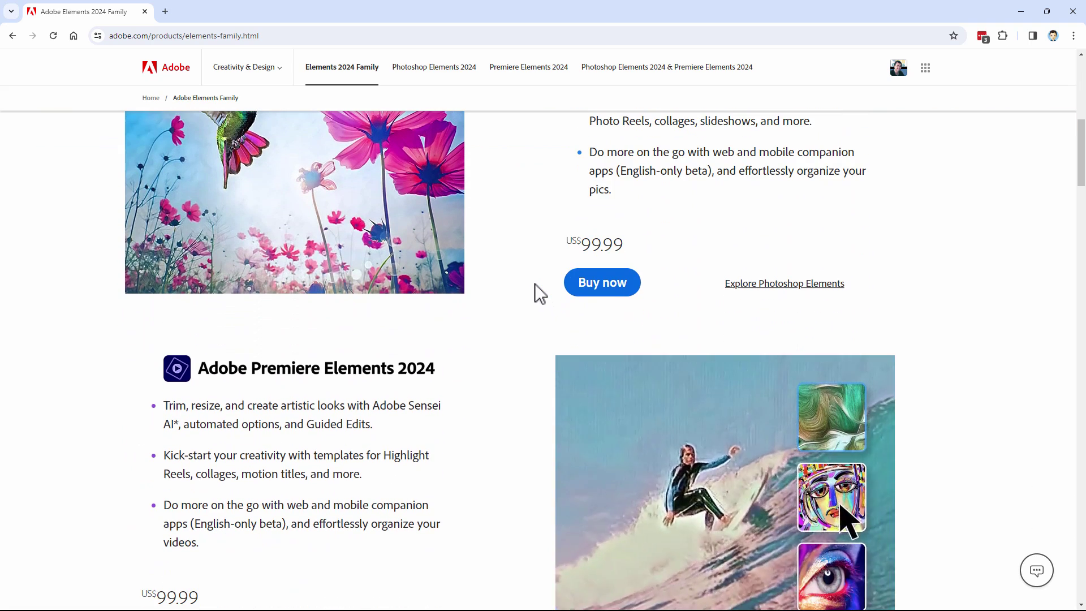
{"action": "scroll", "coordinate": [535, 283], "scroll_direction": "down", "scroll_amount": 10}
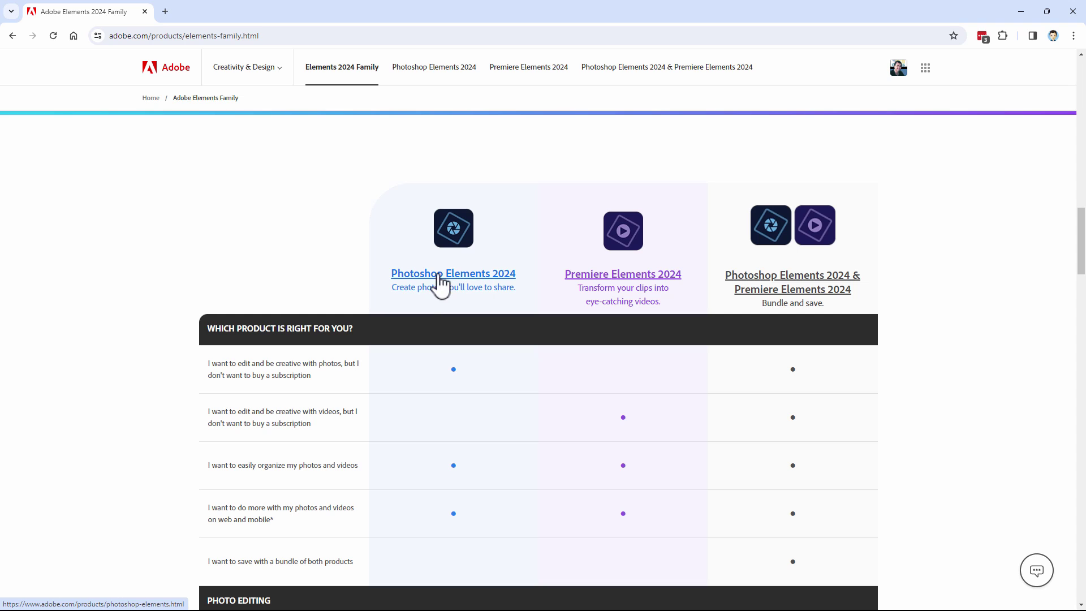
{"action": "left_click", "coordinate": [465, 274]}
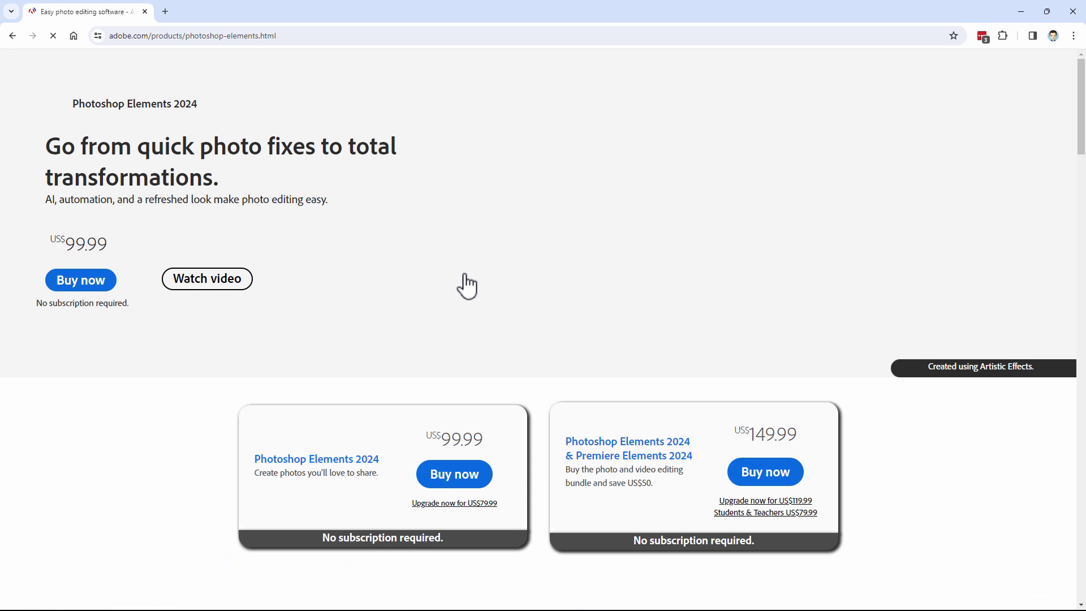
{"action": "scroll", "coordinate": [481, 240], "scroll_direction": "down", "scroll_amount": 4}
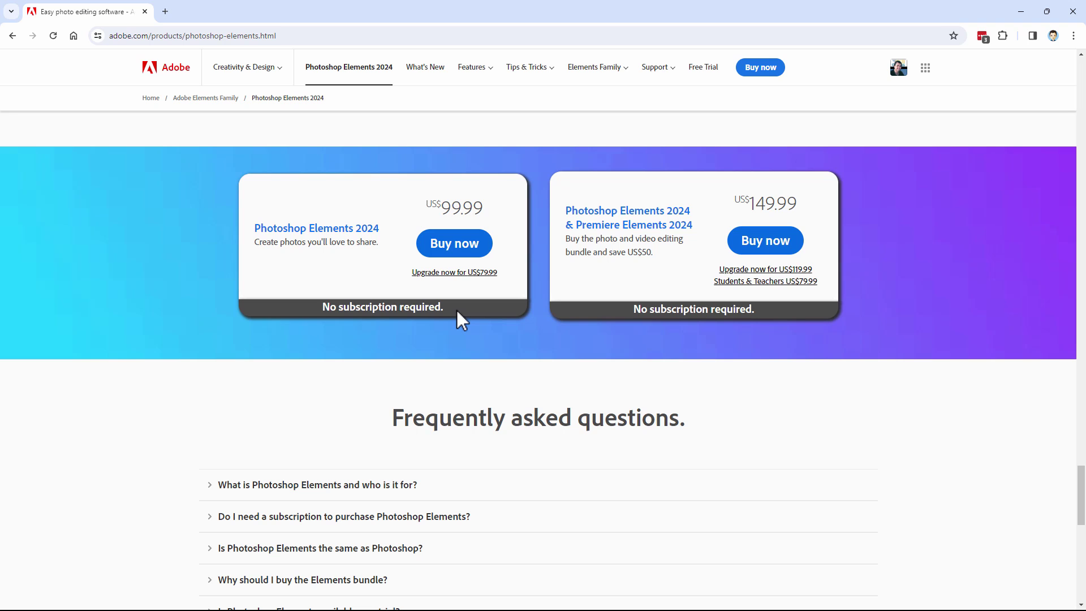
From the adobe.com home page, go to Photography plan pricing via the creative product areas
{"action": "left_click", "coordinate": [172, 66]}
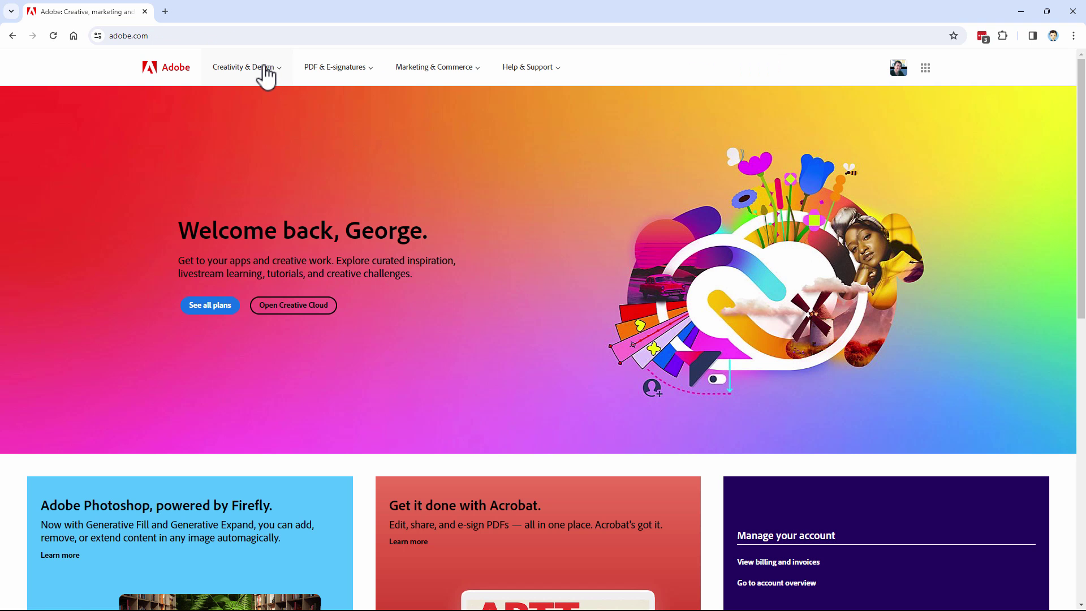
{"action": "left_click", "coordinate": [262, 75]}
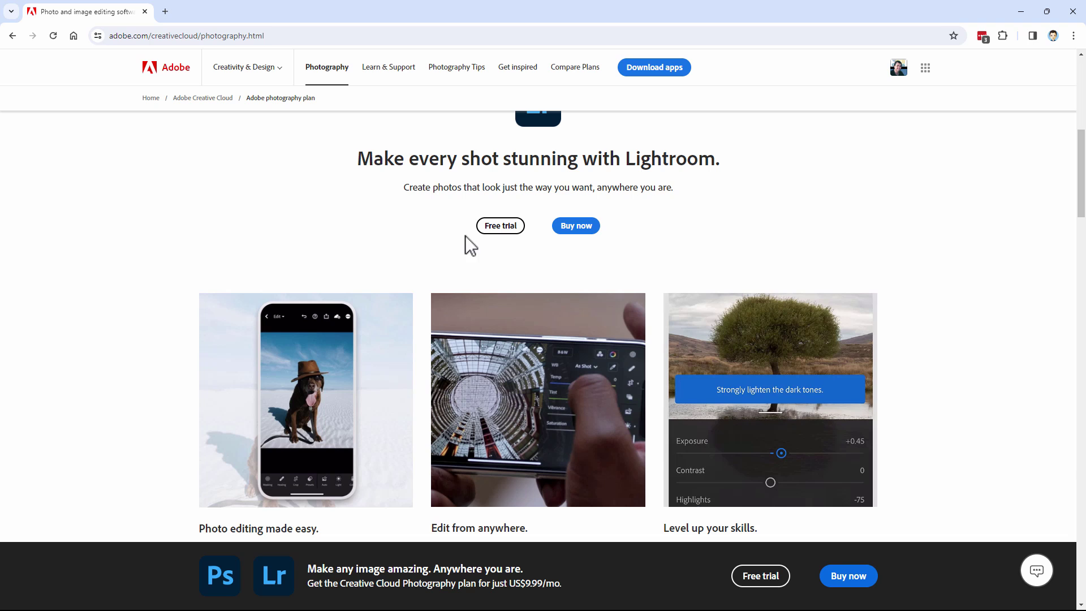
{"action": "scroll", "coordinate": [419, 235], "scroll_direction": "down", "scroll_amount": 10}
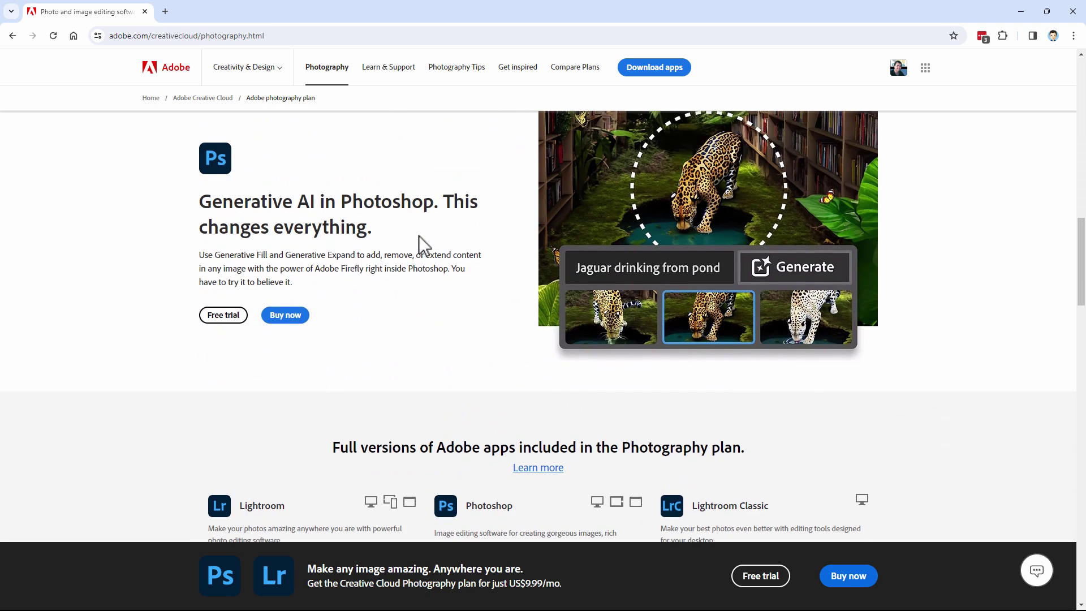
{"action": "scroll", "coordinate": [444, 234], "scroll_direction": "down", "scroll_amount": 2}
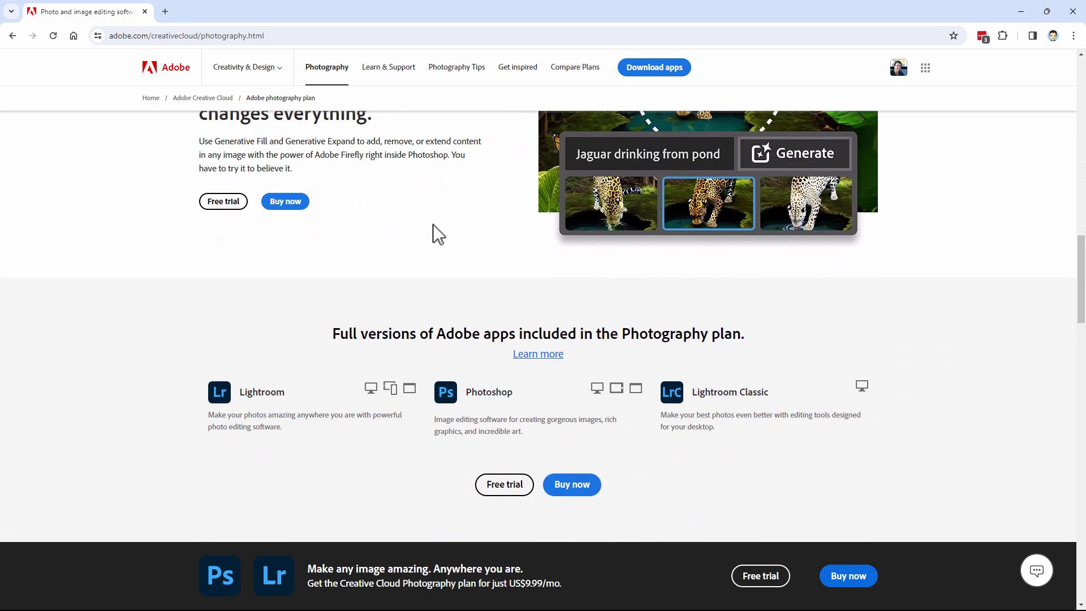
{"action": "left_click", "coordinate": [284, 205]}
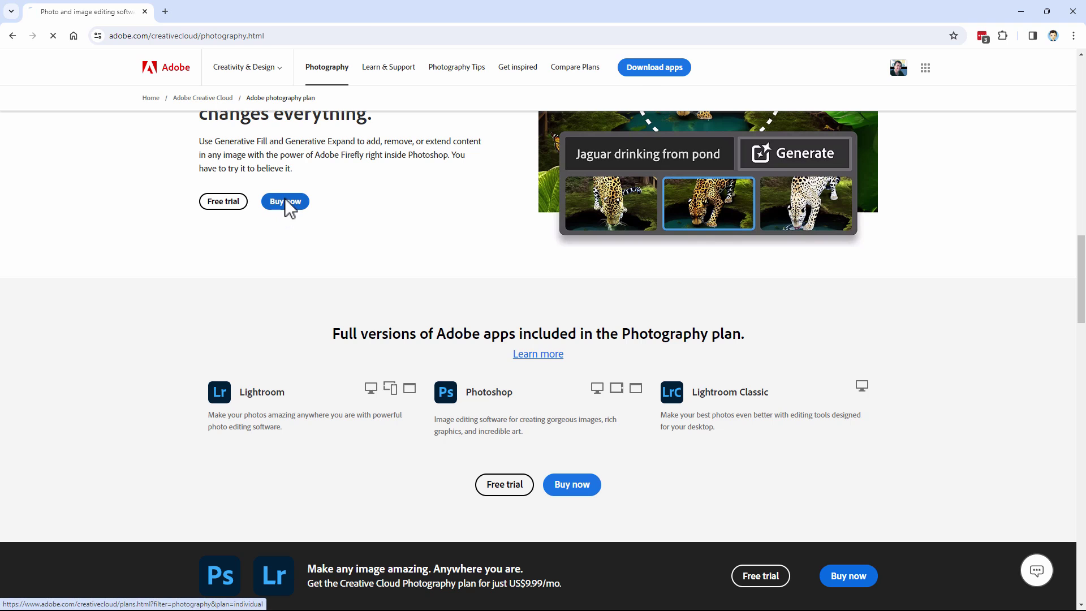
{"action": "scroll", "coordinate": [665, 253], "scroll_direction": "down", "scroll_amount": 1}
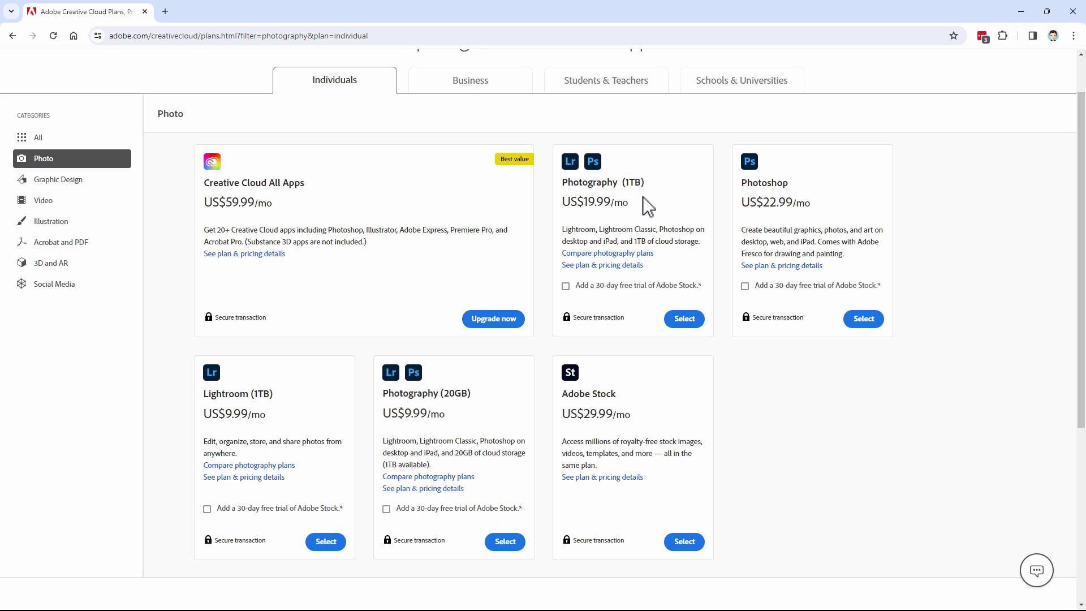
Compare Photography (20GB), Photography (1TB) and Lightroom (1TB) plans side by side
{"action": "left_click", "coordinate": [615, 254]}
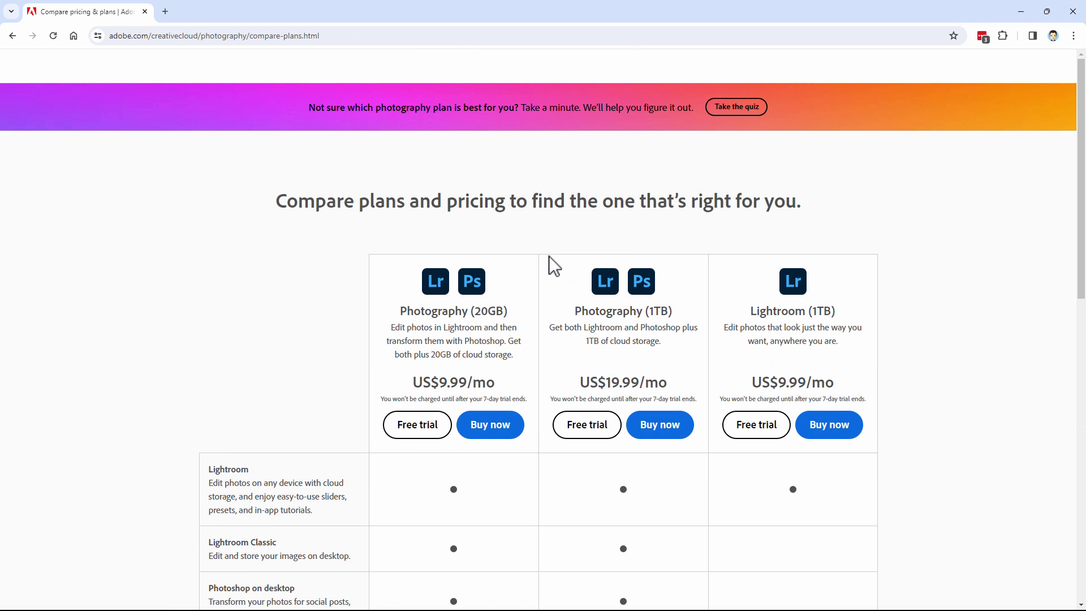
{"action": "scroll", "coordinate": [543, 264], "scroll_direction": "down", "scroll_amount": 2}
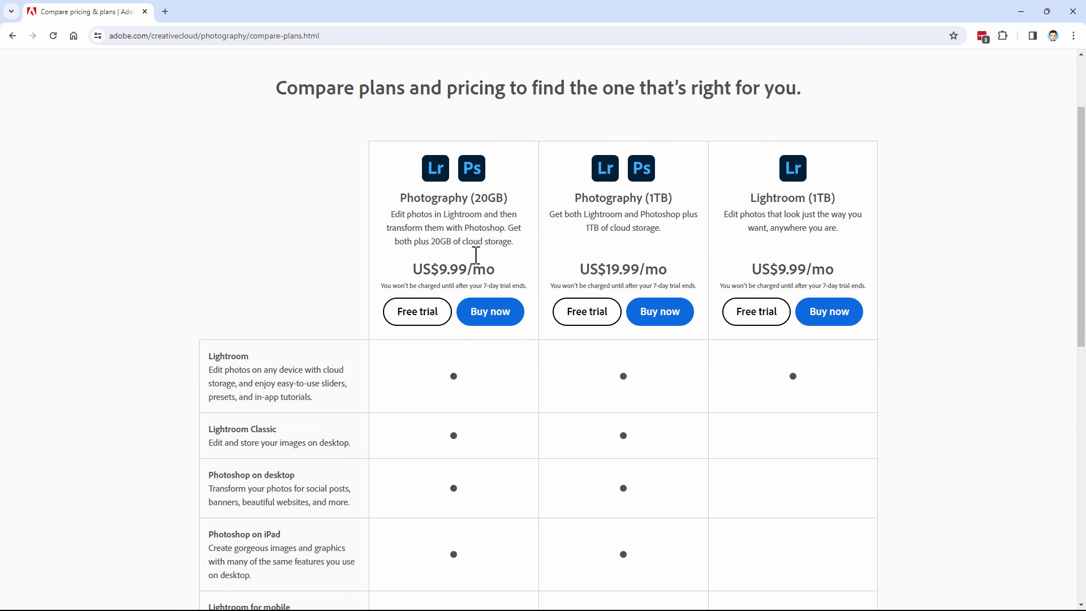
{"action": "scroll", "coordinate": [417, 303], "scroll_direction": "down", "scroll_amount": 1}
{"action": "scroll", "coordinate": [505, 257], "scroll_direction": "up", "scroll_amount": 1}
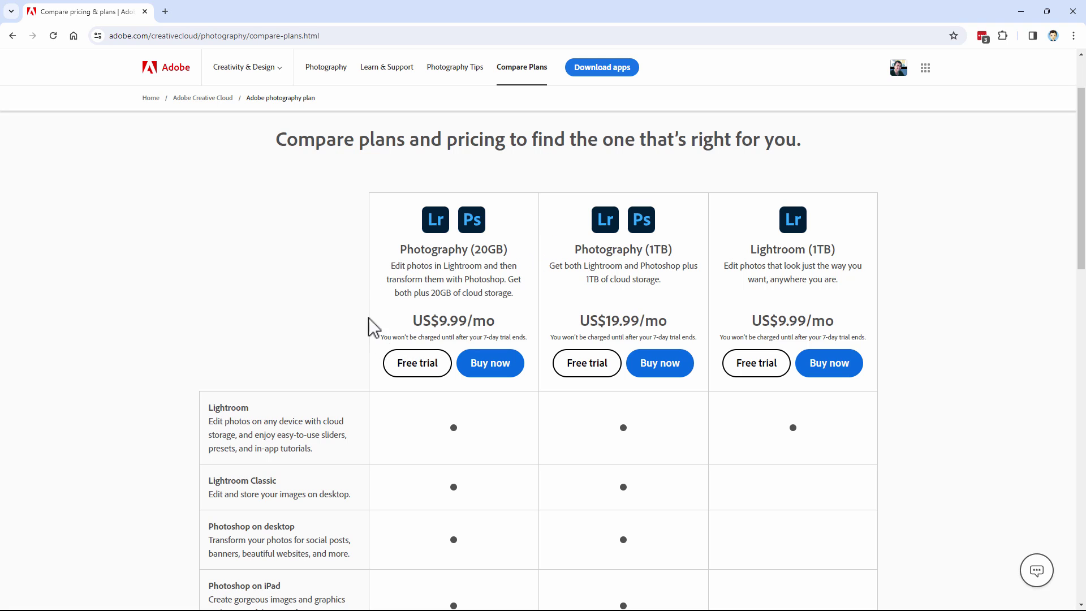
{"action": "scroll", "coordinate": [511, 322], "scroll_direction": "down", "scroll_amount": 1}
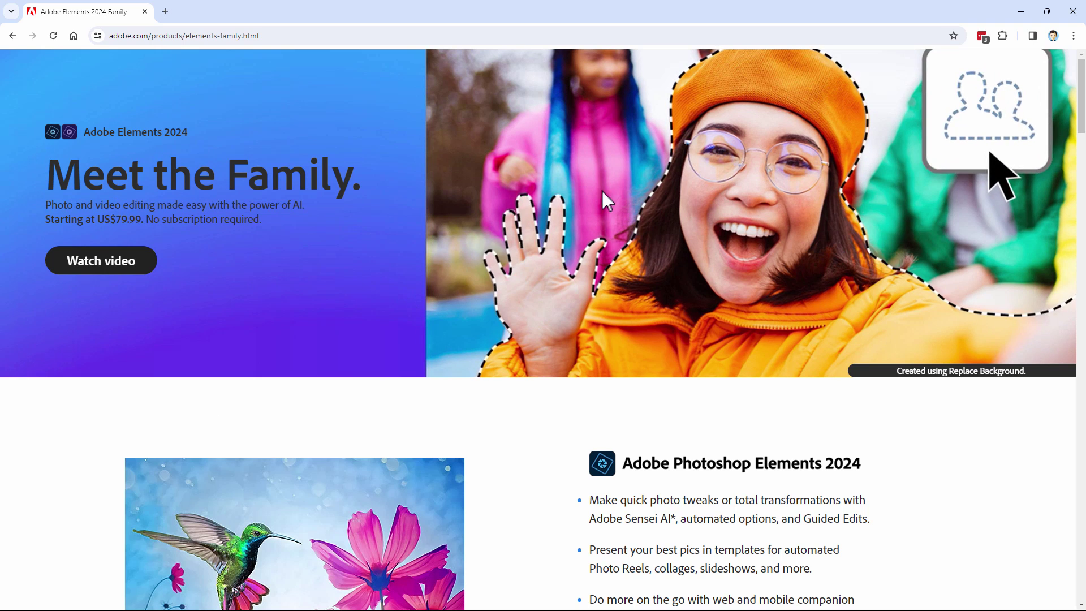
Scroll down the Elements Family page once more
{"action": "scroll", "coordinate": [718, 432], "scroll_direction": "down", "scroll_amount": 4}
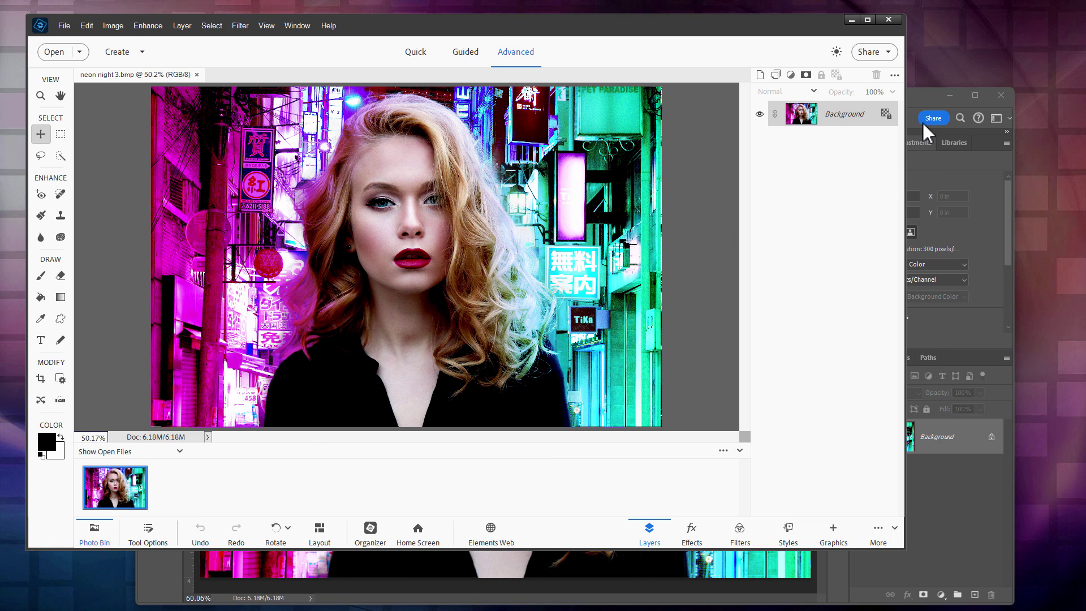
Switch between the Photoshop 2024 and Elements windows, leaving Elements in front with its Edit menu
{"action": "left_click", "coordinate": [922, 103]}
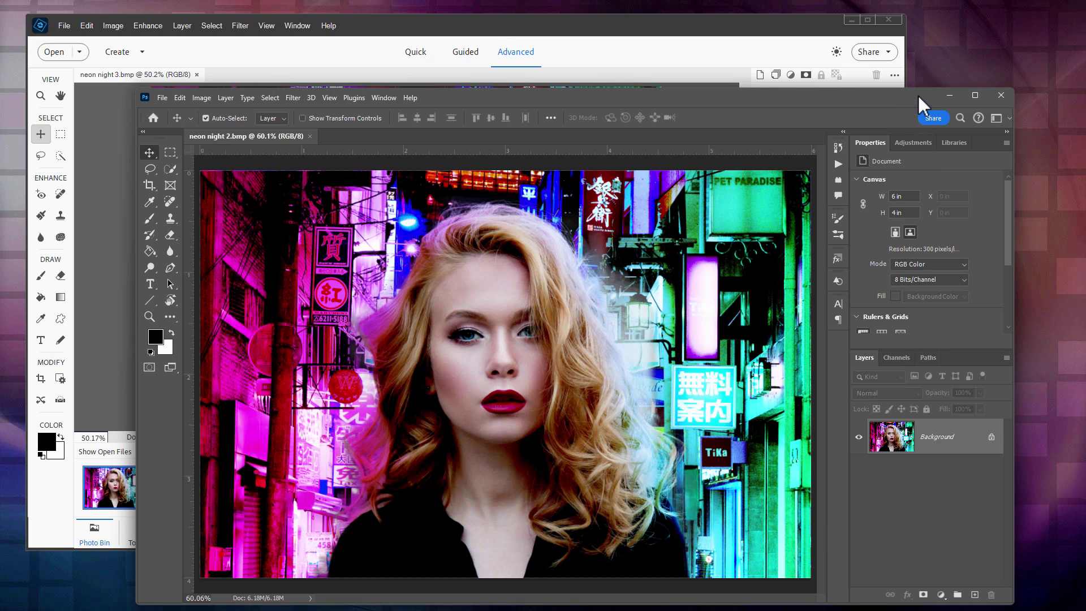
{"action": "left_click", "coordinate": [594, 53]}
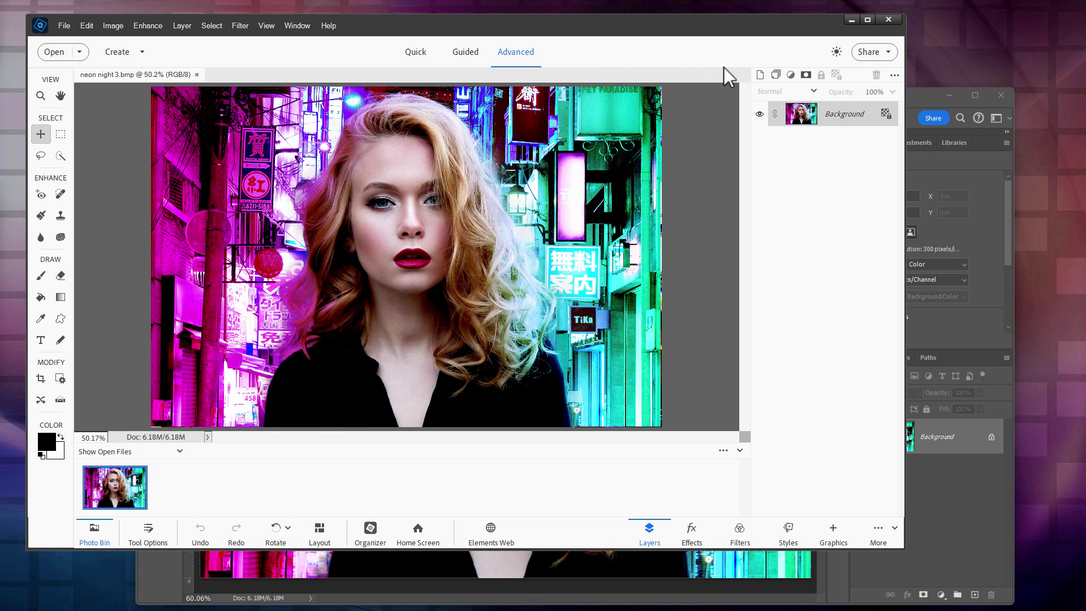
{"action": "left_click", "coordinate": [930, 110]}
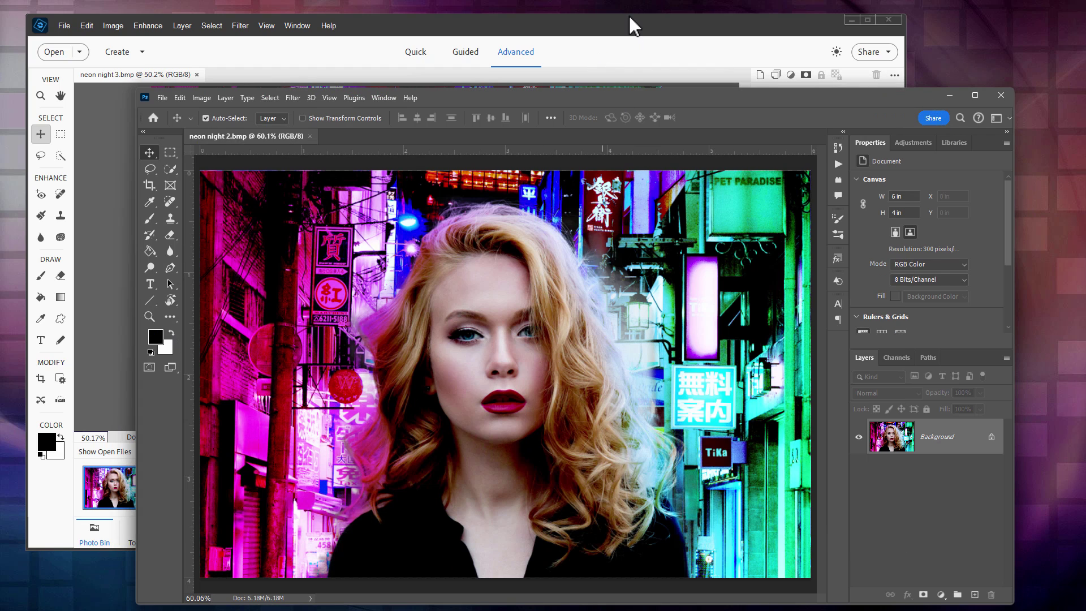
{"action": "left_click", "coordinate": [611, 33]}
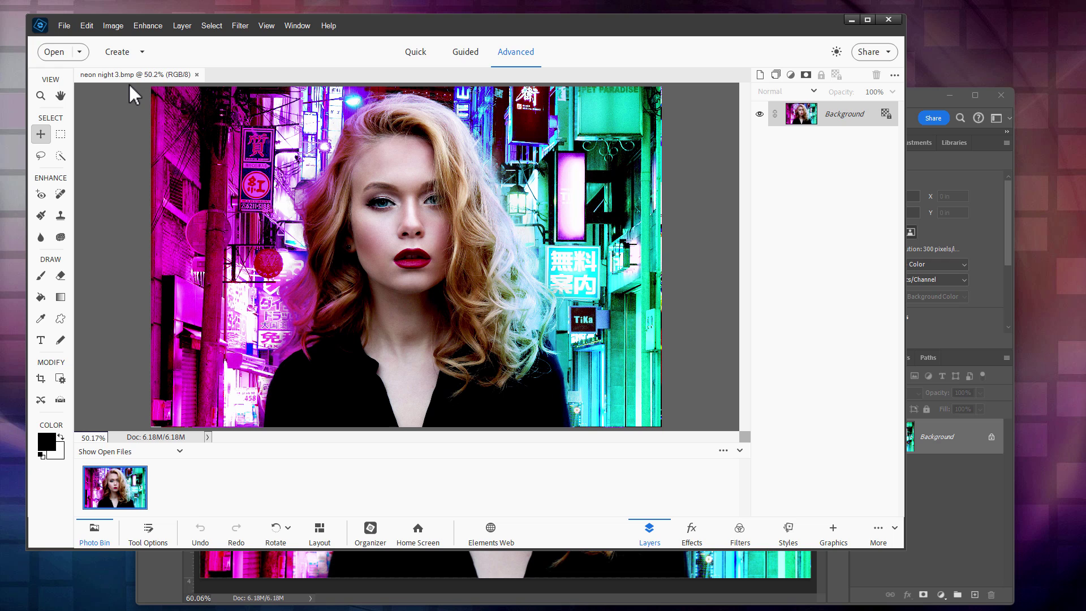
{"action": "left_click", "coordinate": [930, 112]}
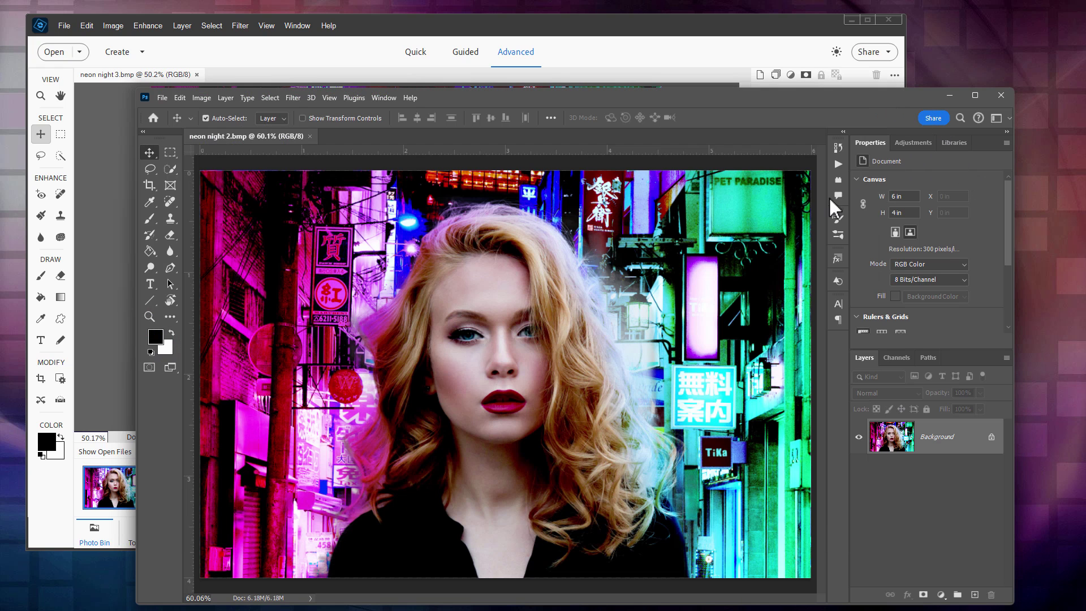
{"action": "left_click", "coordinate": [350, 52]}
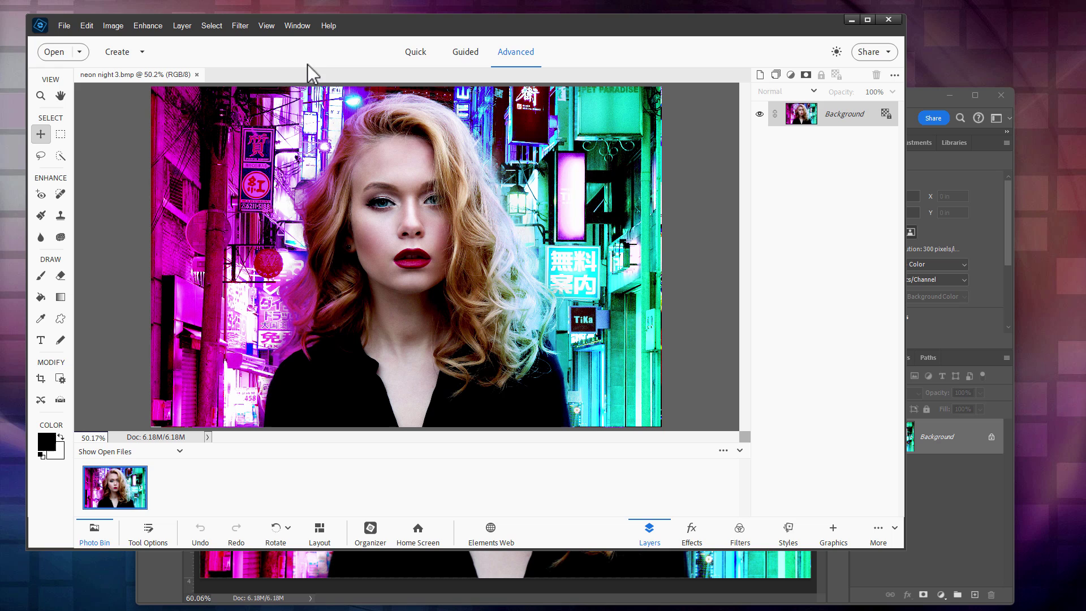
{"action": "left_click", "coordinate": [87, 26]}
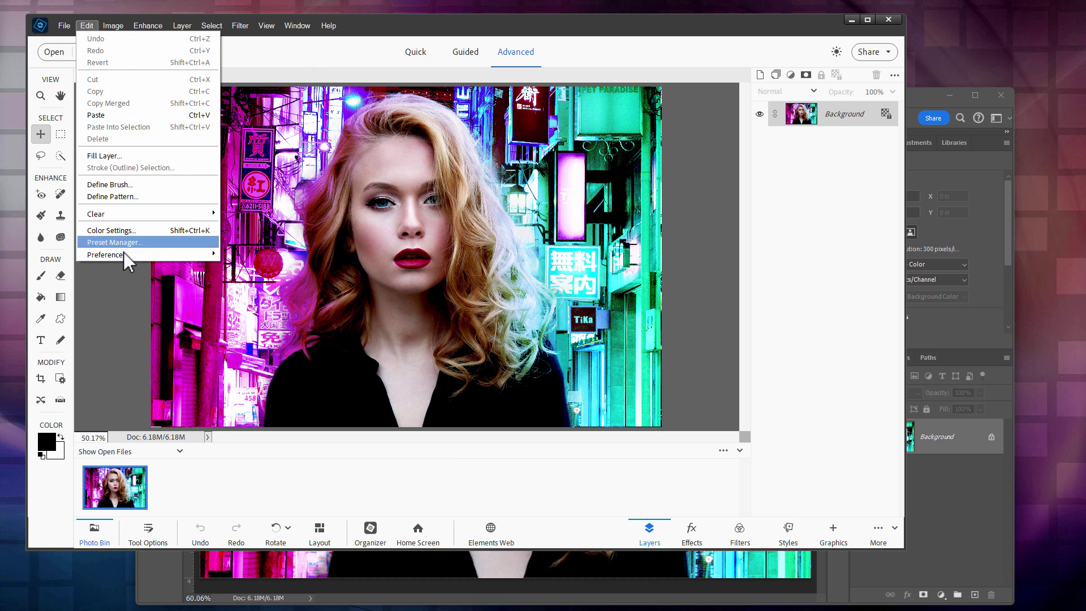
Set Elements' UI Mode to Dark in General preferences and accept the restart notice
{"action": "mouse_move", "coordinate": [124, 257]}
{"action": "left_click", "coordinate": [244, 253]}
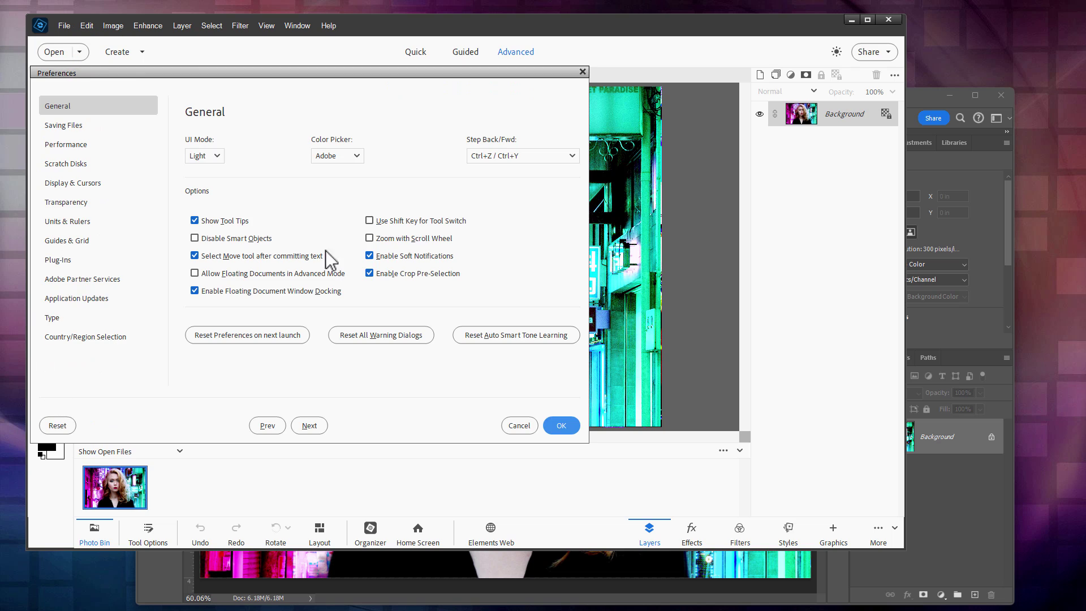
{"action": "left_click", "coordinate": [216, 156]}
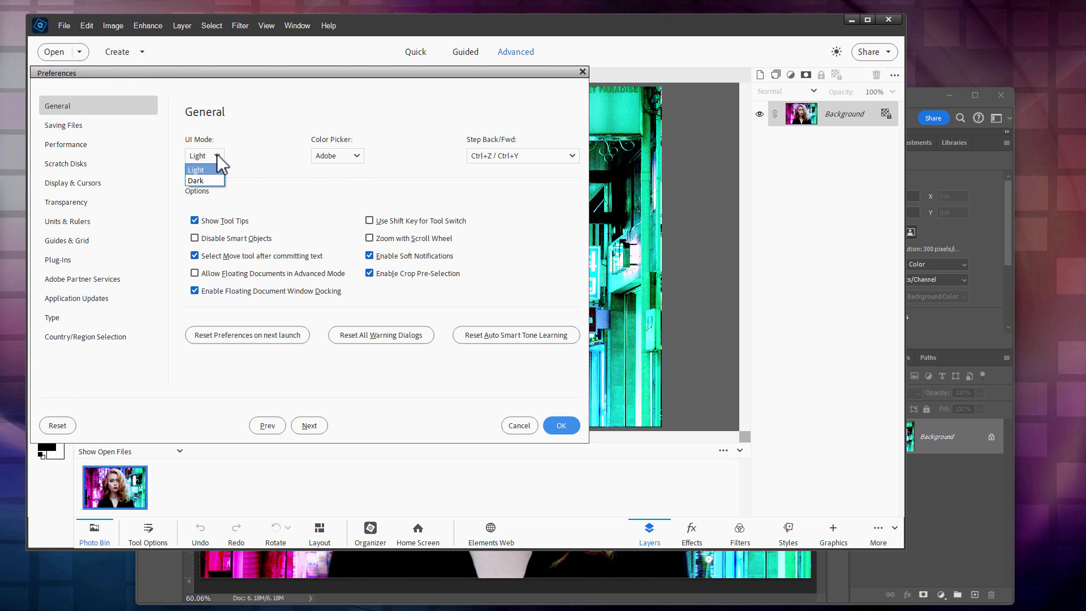
{"action": "left_click", "coordinate": [203, 181]}
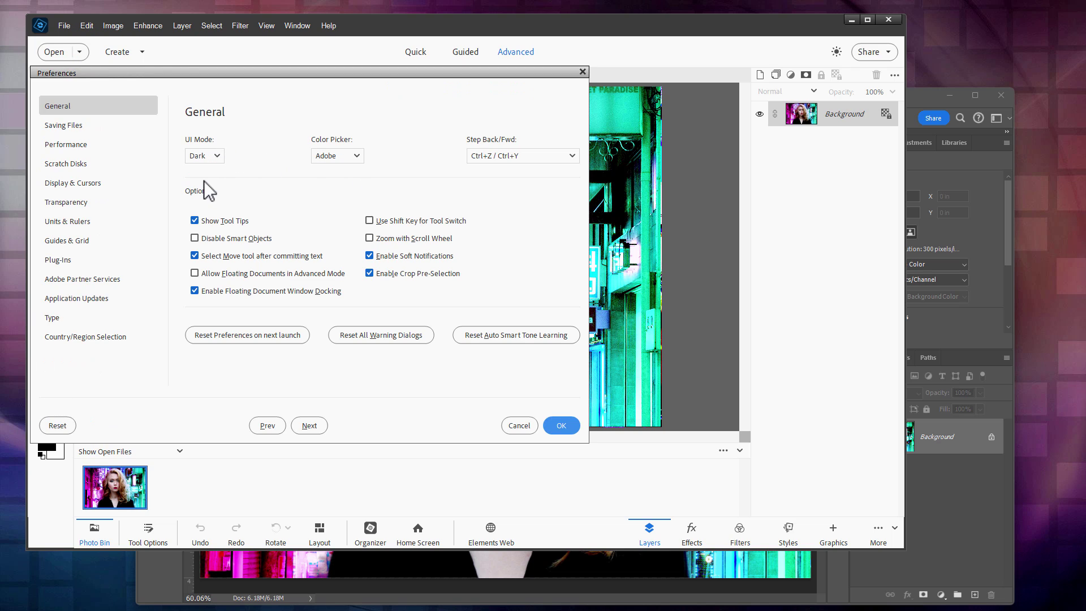
{"action": "left_click", "coordinate": [563, 426]}
{"action": "left_click", "coordinate": [469, 226]}
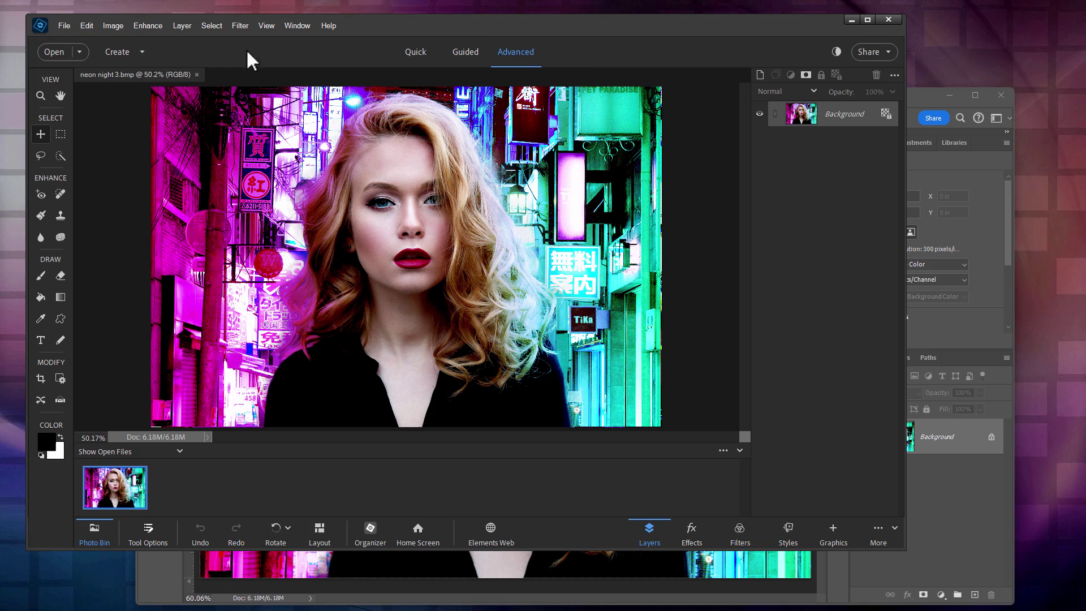
Bring Photoshop 2024 to the front and move its window right and down
{"action": "left_click", "coordinate": [915, 97]}
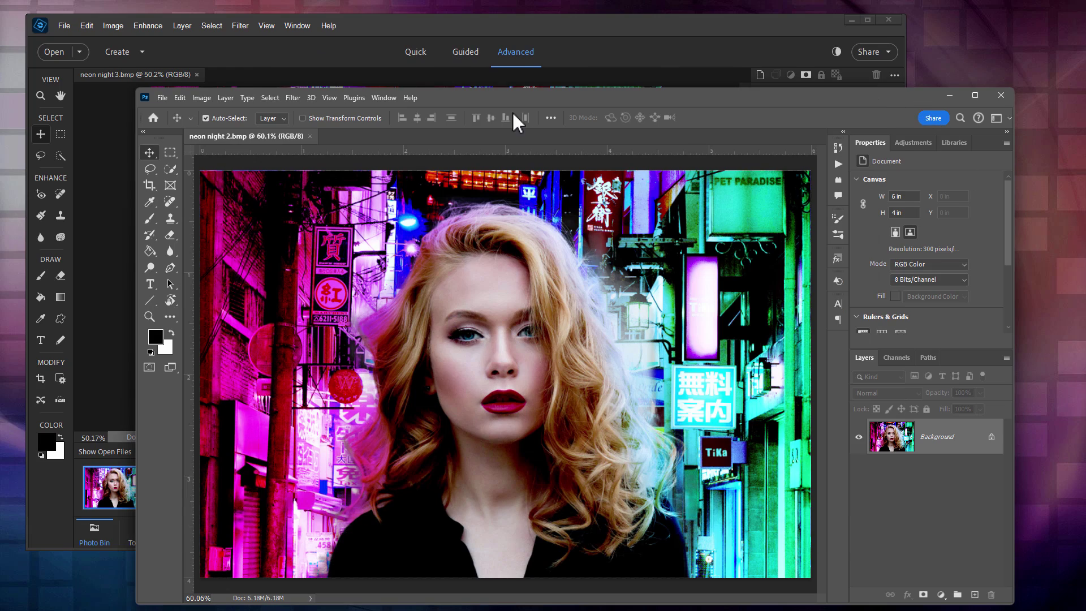
{"action": "left_click_drag", "start_coordinate": [508, 99], "coordinate": [478, 88]}
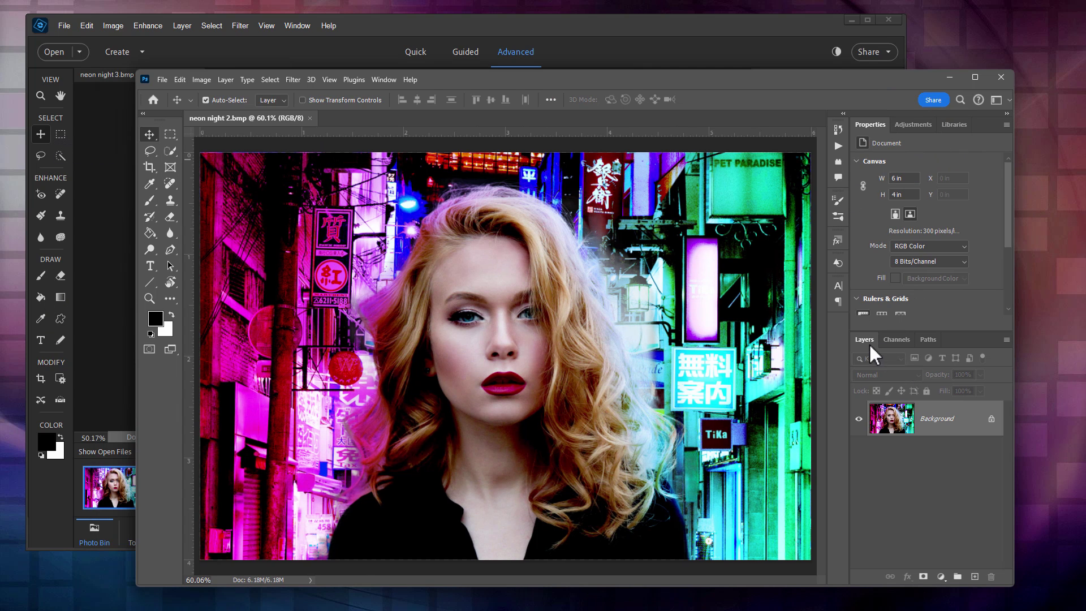
Tour Photoshop's Channels, Paths, Libraries and Adjustments panels, back to Layers and Properties, then bring Elements forward
{"action": "left_click", "coordinate": [901, 340]}
{"action": "left_click", "coordinate": [928, 340]}
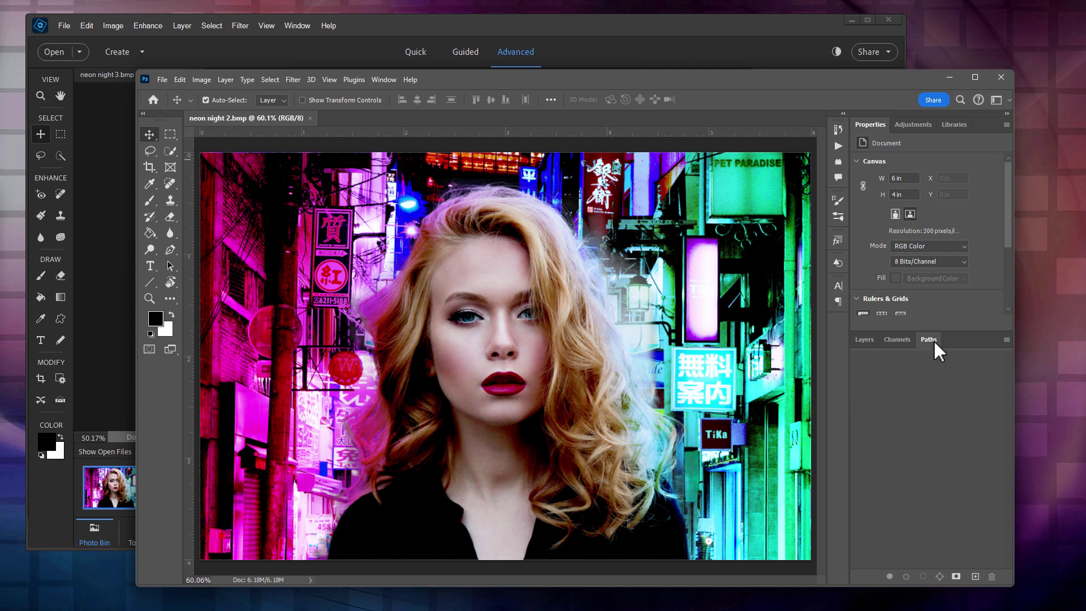
{"action": "left_click", "coordinate": [863, 340]}
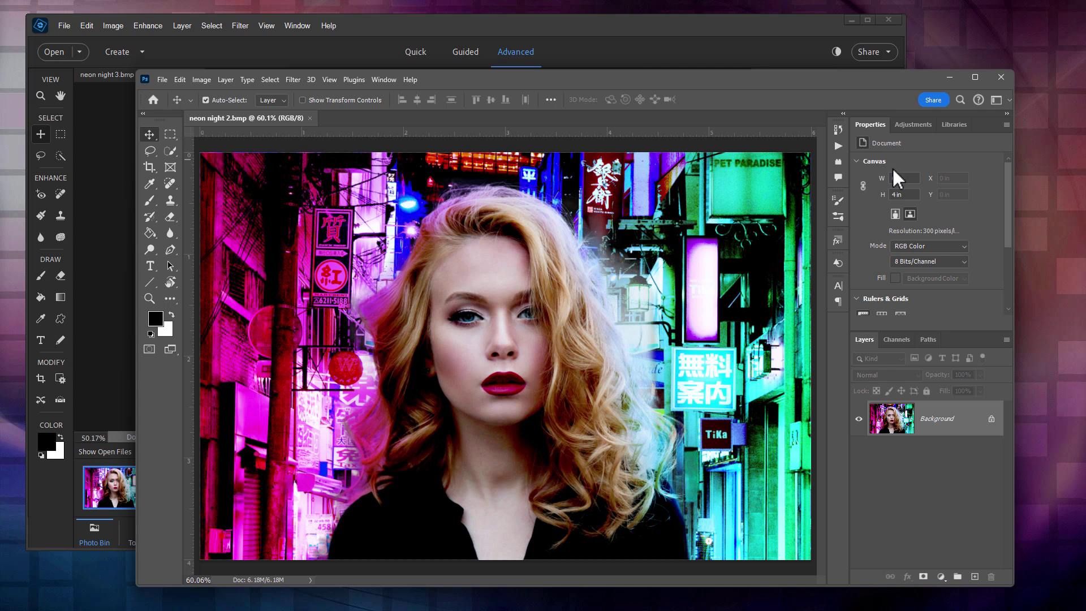
{"action": "left_click", "coordinate": [963, 128]}
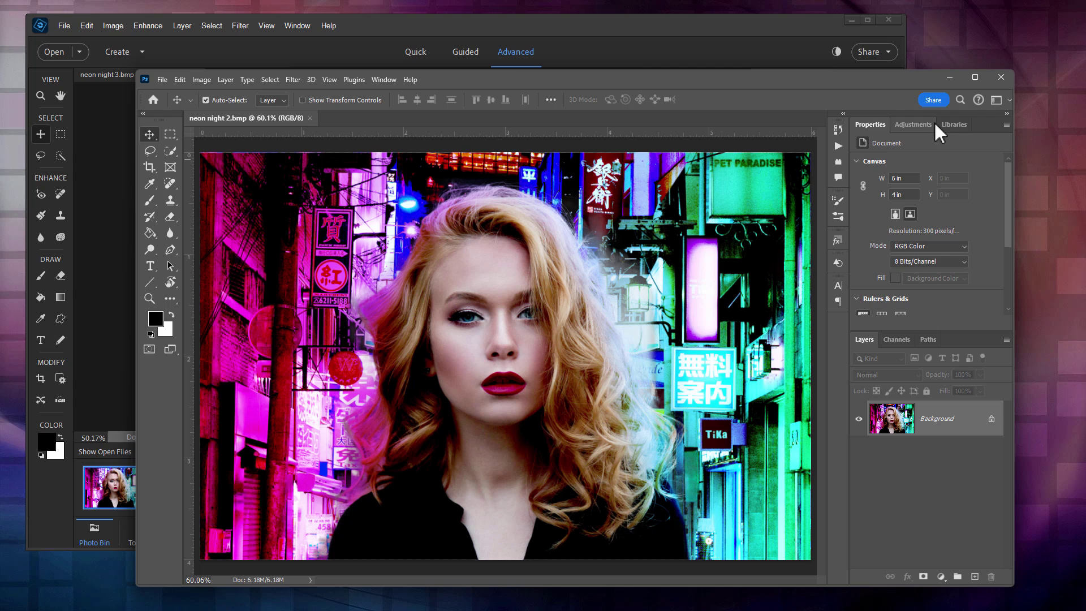
{"action": "left_click", "coordinate": [913, 125]}
{"action": "left_click", "coordinate": [870, 124]}
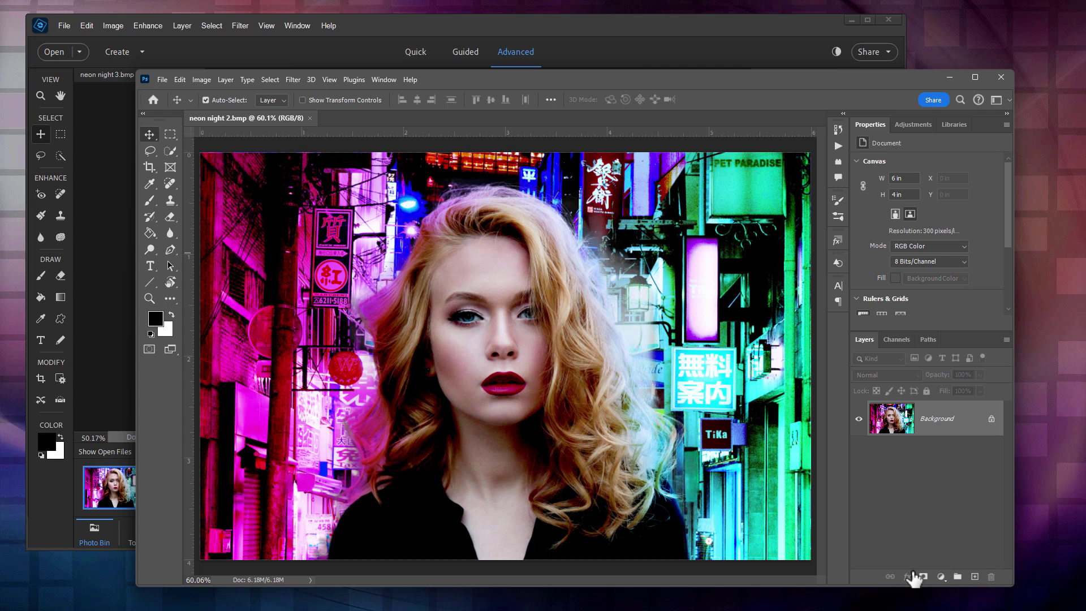
{"action": "left_click", "coordinate": [596, 22]}
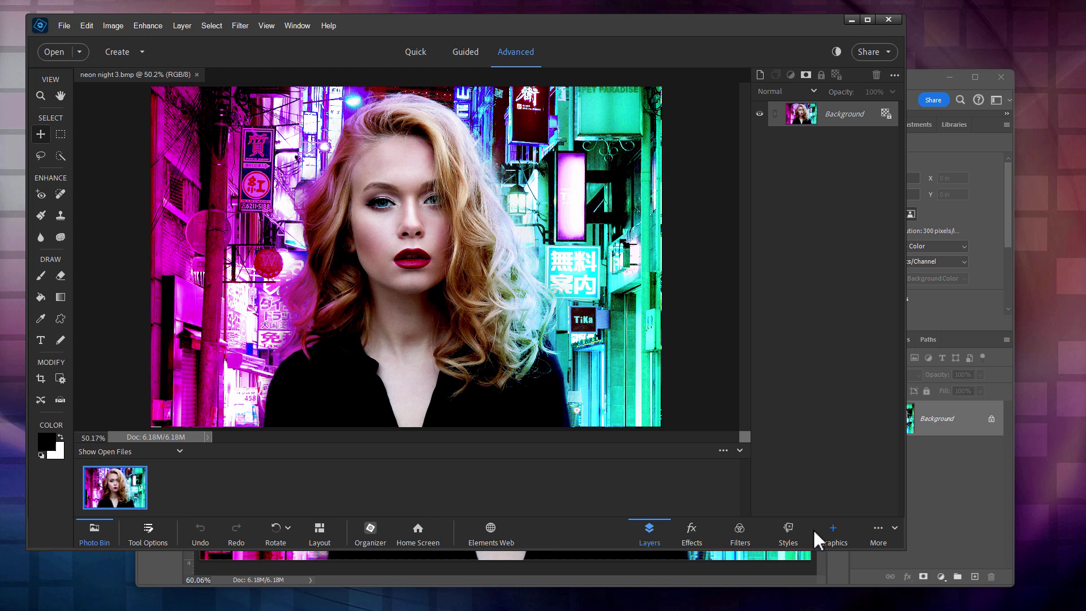
Glance at the Window menu, then switch the panel bin to Custom Workspace from More
{"action": "left_click", "coordinate": [298, 26]}
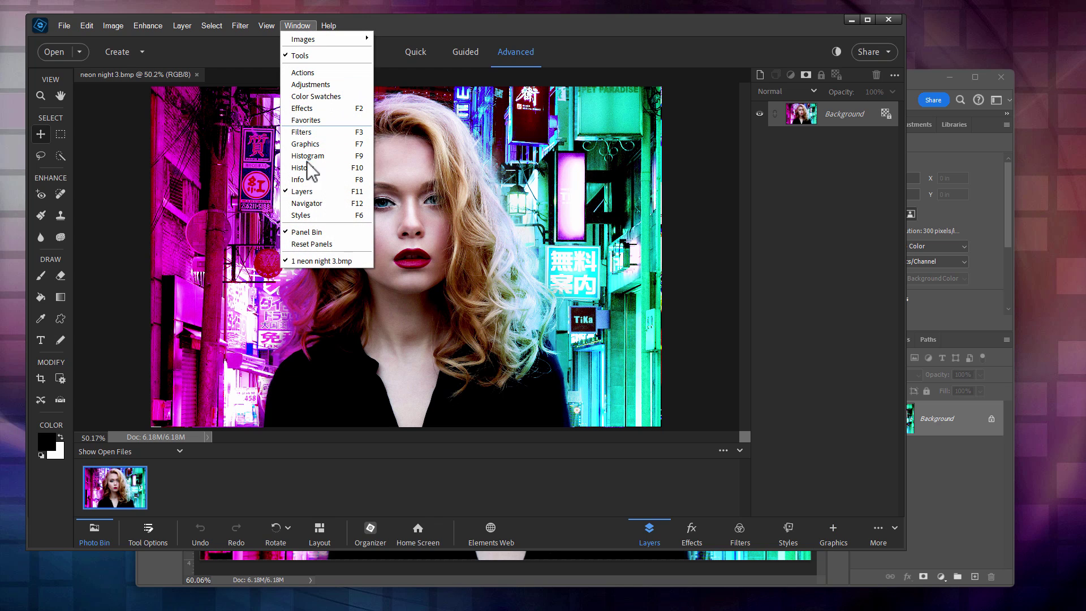
{"action": "left_click", "coordinate": [689, 155]}
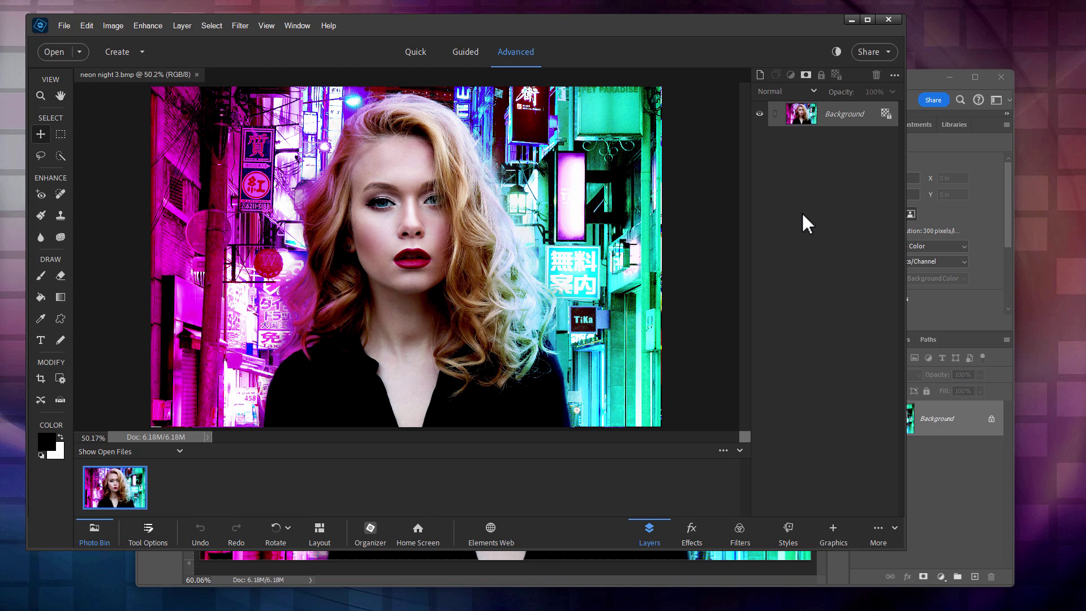
{"action": "left_click", "coordinate": [893, 525]}
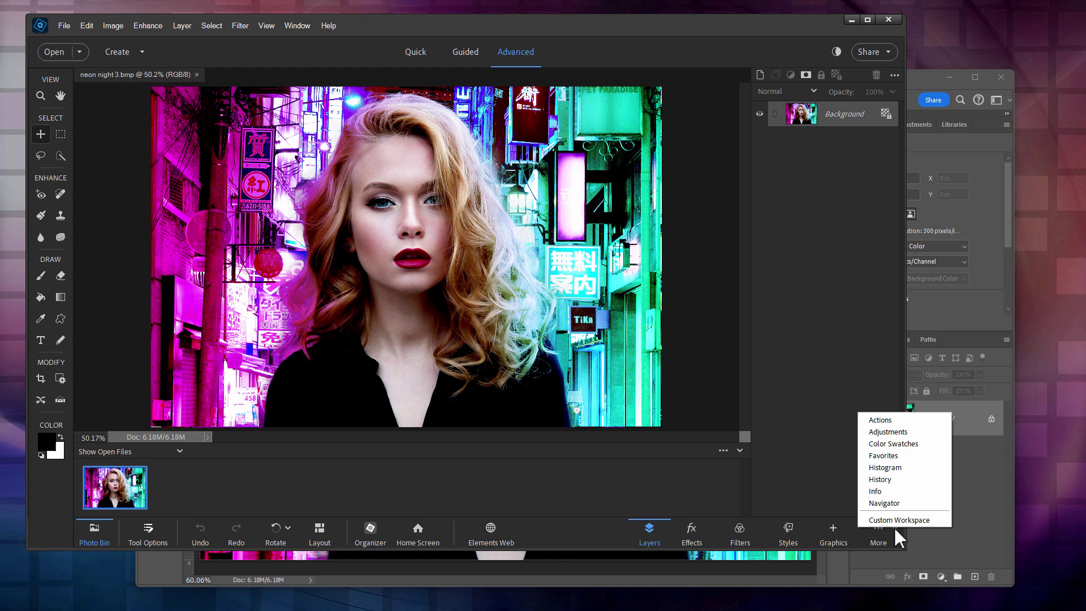
{"action": "left_click", "coordinate": [890, 525]}
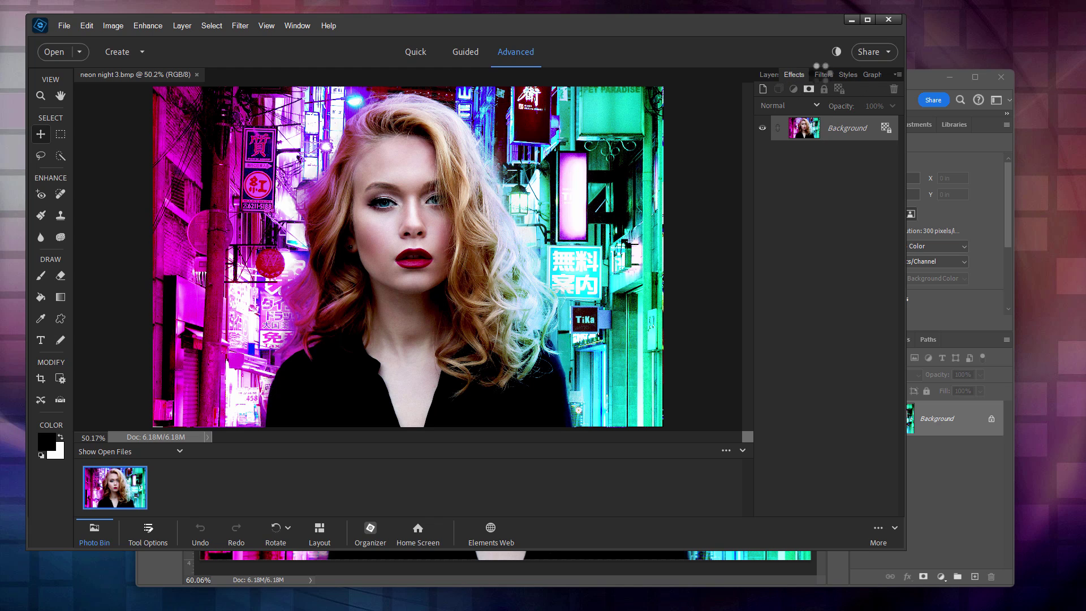
Browse the Styles, Graphics, Filters and Layers tabs, ending on Effects' Artistic thumbnails
{"action": "left_click", "coordinate": [844, 74]}
{"action": "left_click", "coordinate": [870, 74]}
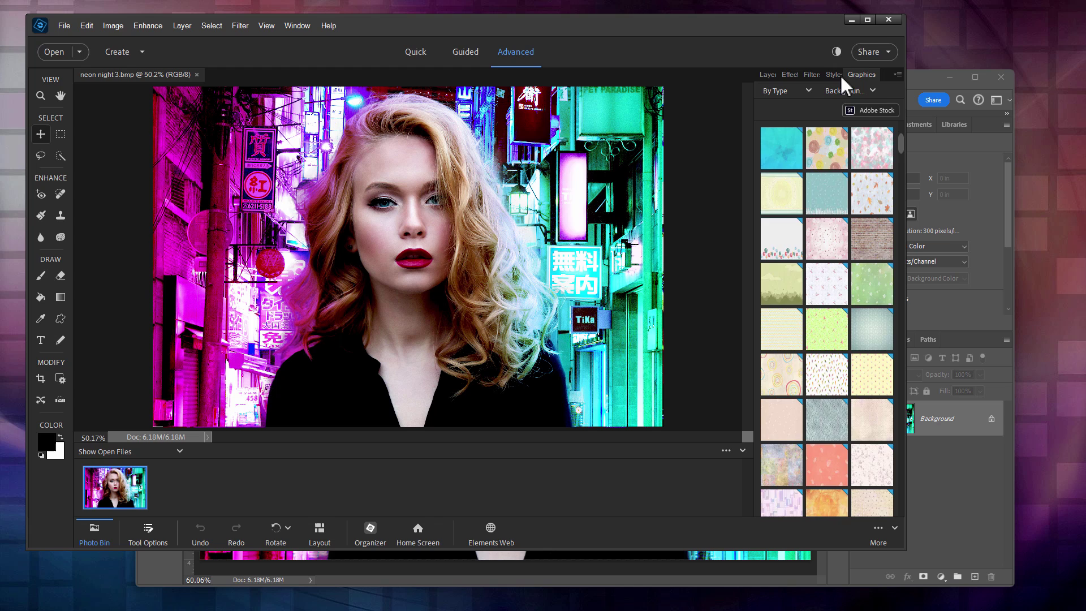
{"action": "left_click", "coordinate": [841, 74]}
{"action": "left_click", "coordinate": [819, 74]}
{"action": "left_click", "coordinate": [796, 72]}
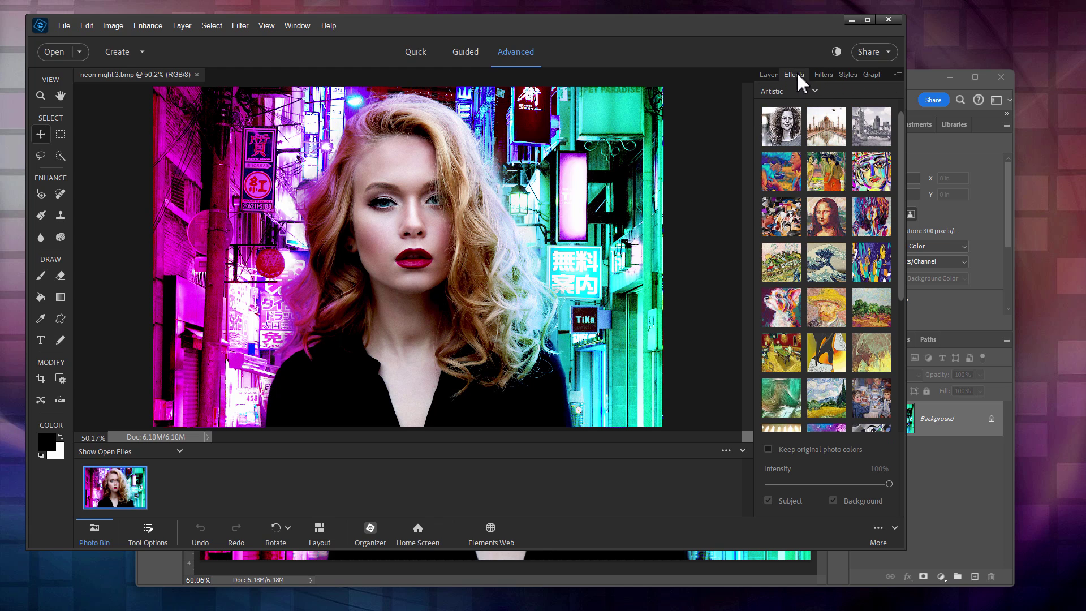
{"action": "left_click", "coordinate": [771, 74]}
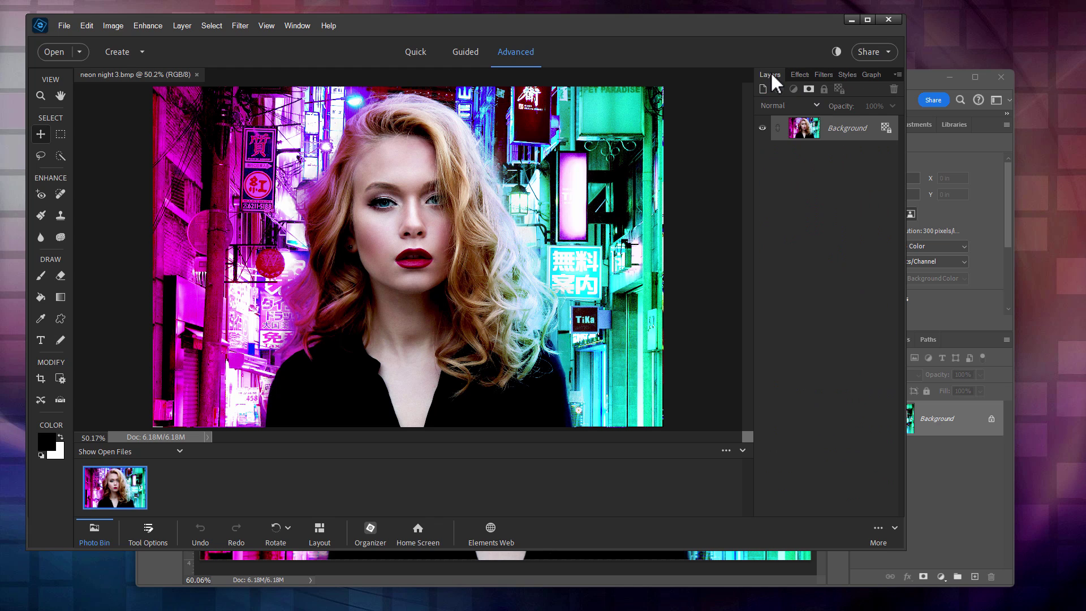
{"action": "left_click", "coordinate": [801, 73]}
{"action": "left_click", "coordinate": [821, 74]}
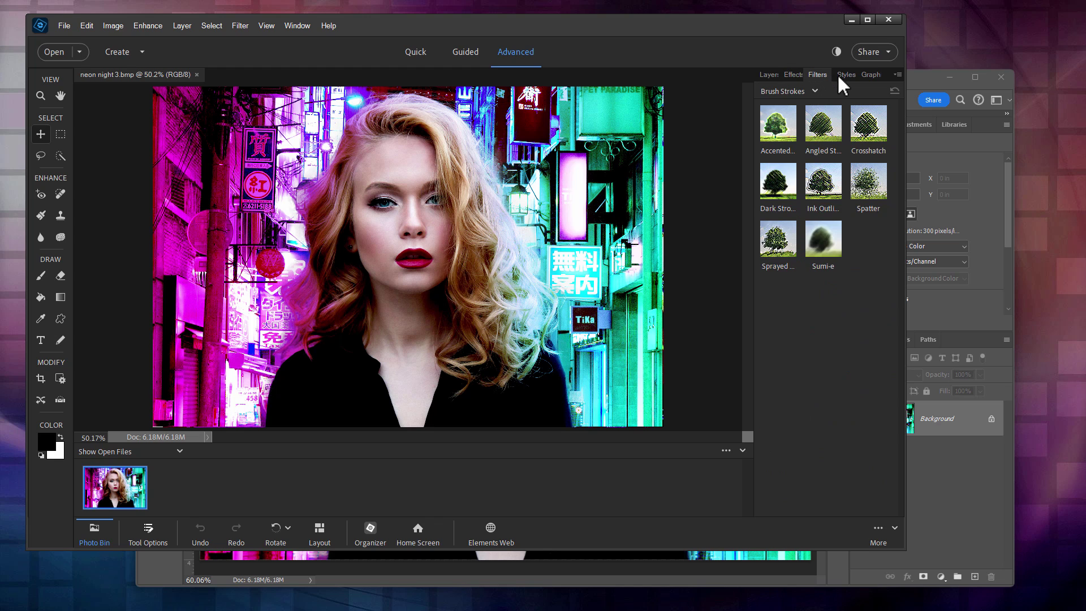
{"action": "left_click", "coordinate": [794, 75]}
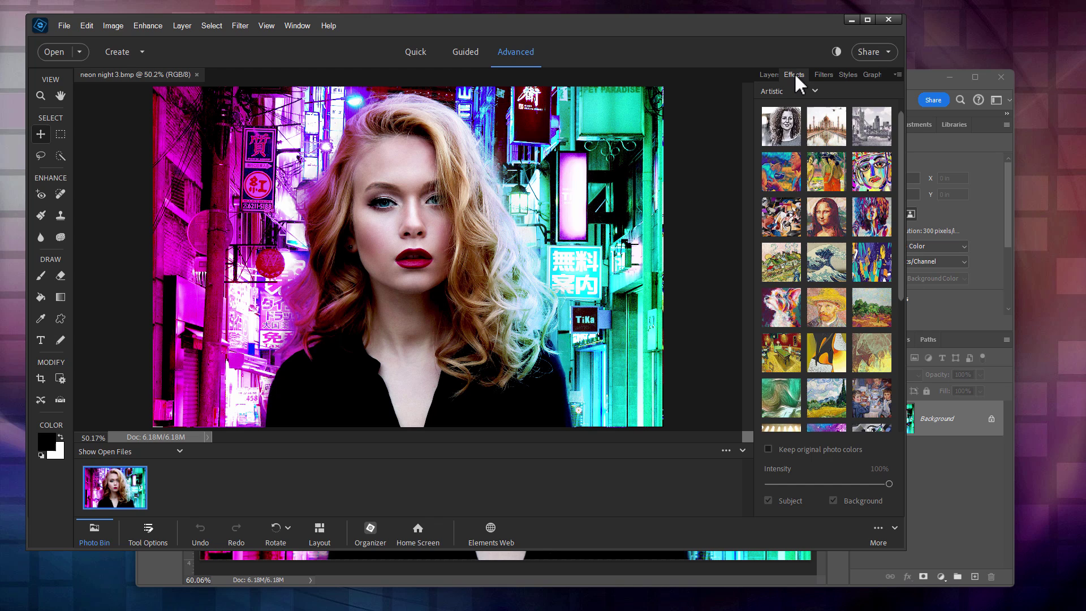
Float the Effects tab, dock it back between Styles and Graphics, then return to Layers
{"action": "left_click_drag", "start_coordinate": [794, 73], "coordinate": [818, 462]}
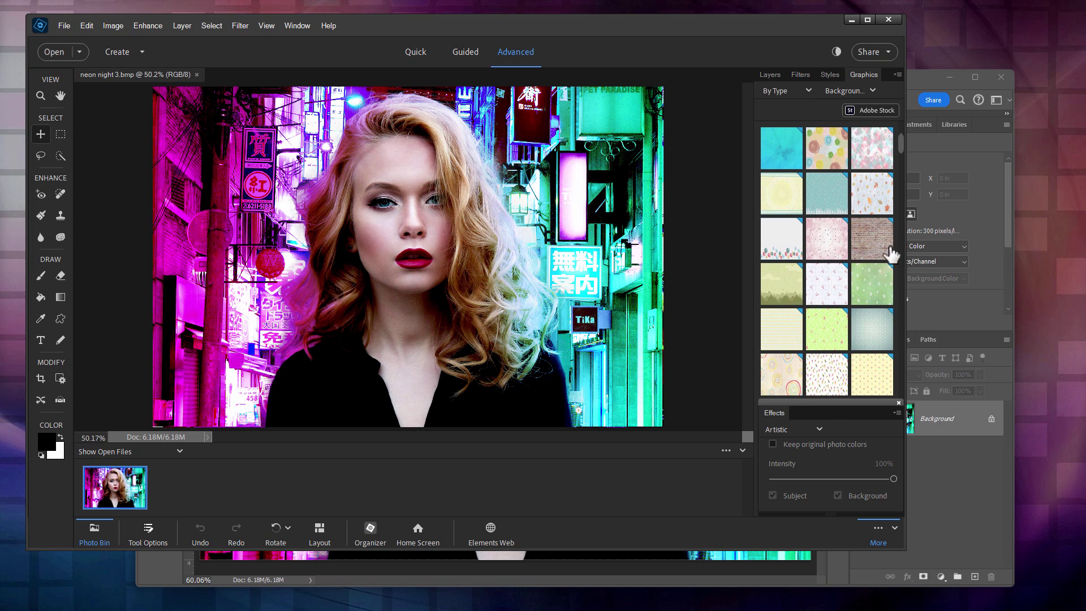
{"action": "left_click_drag", "start_coordinate": [778, 406], "coordinate": [853, 74]}
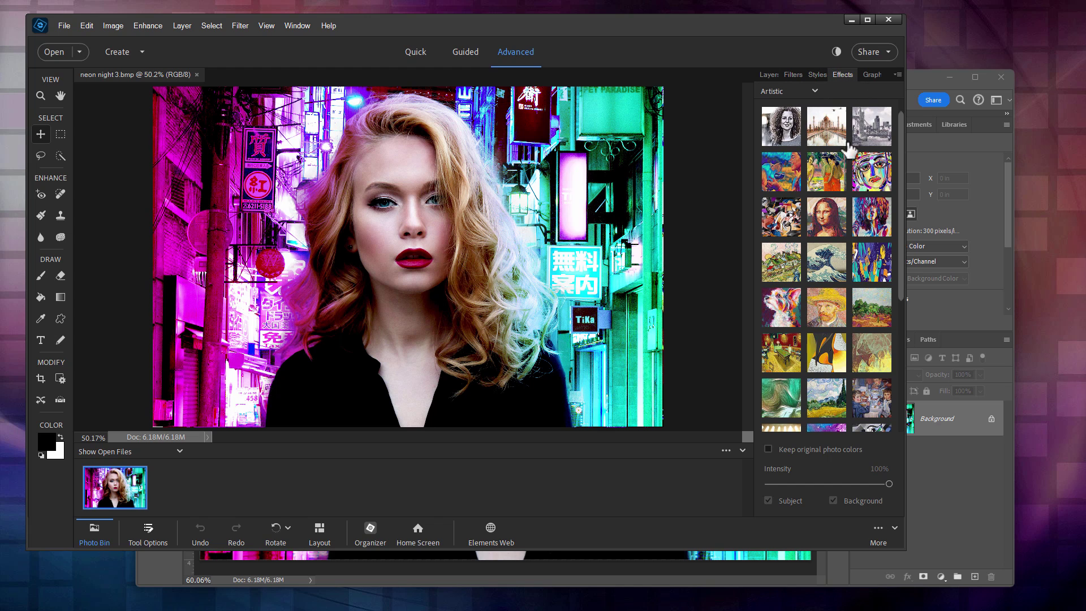
{"action": "left_click", "coordinate": [769, 74]}
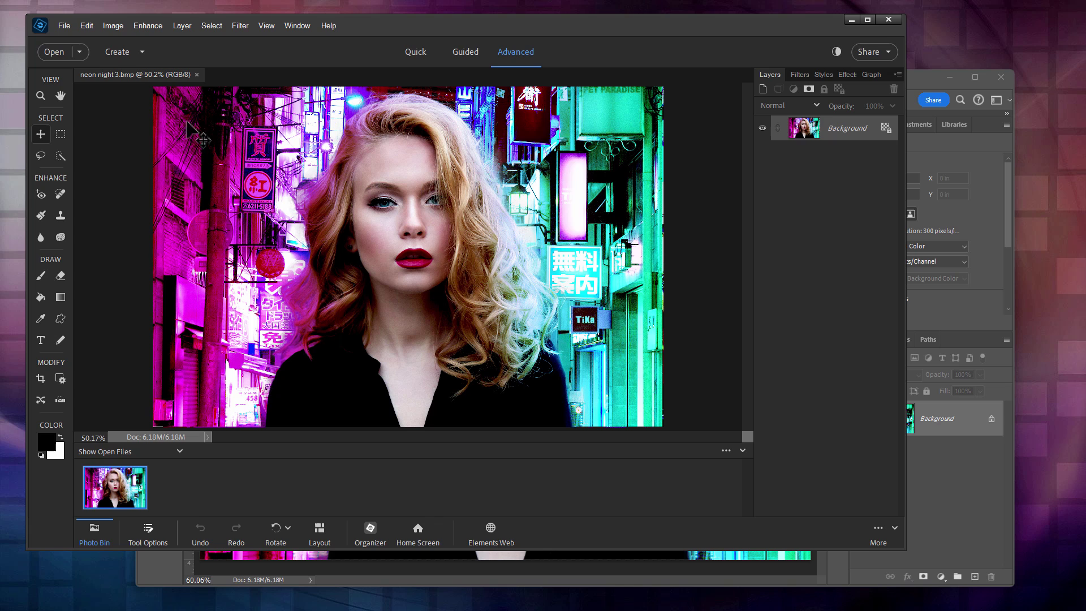
Set UI Mode to Light in General preferences and acknowledge the relaunch notice
{"action": "left_click", "coordinate": [86, 26]}
{"action": "mouse_move", "coordinate": [121, 255]}
{"action": "left_click", "coordinate": [249, 264]}
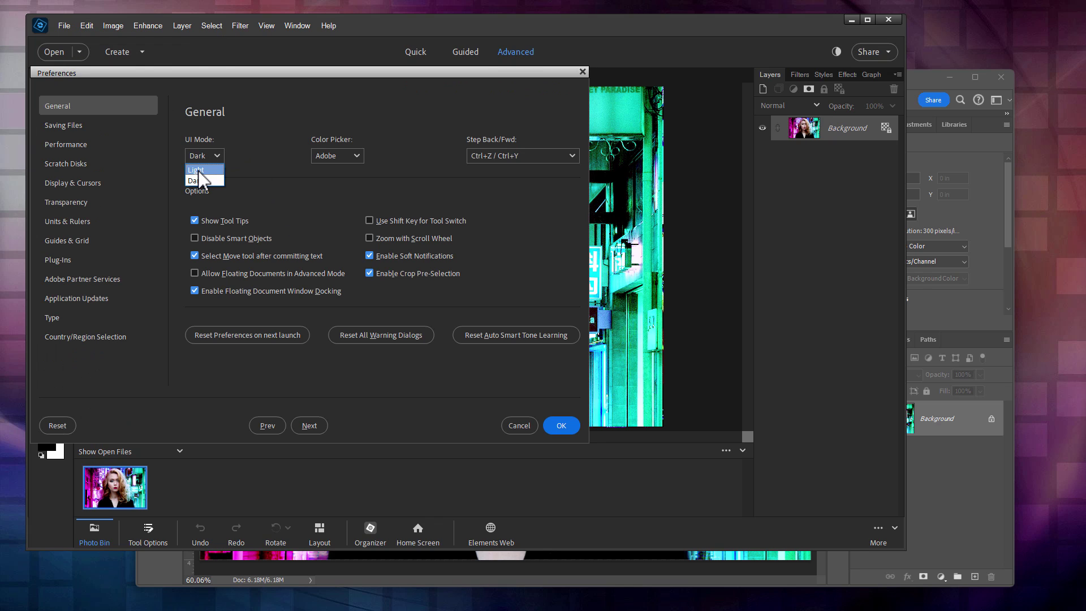
{"action": "left_click", "coordinate": [561, 425]}
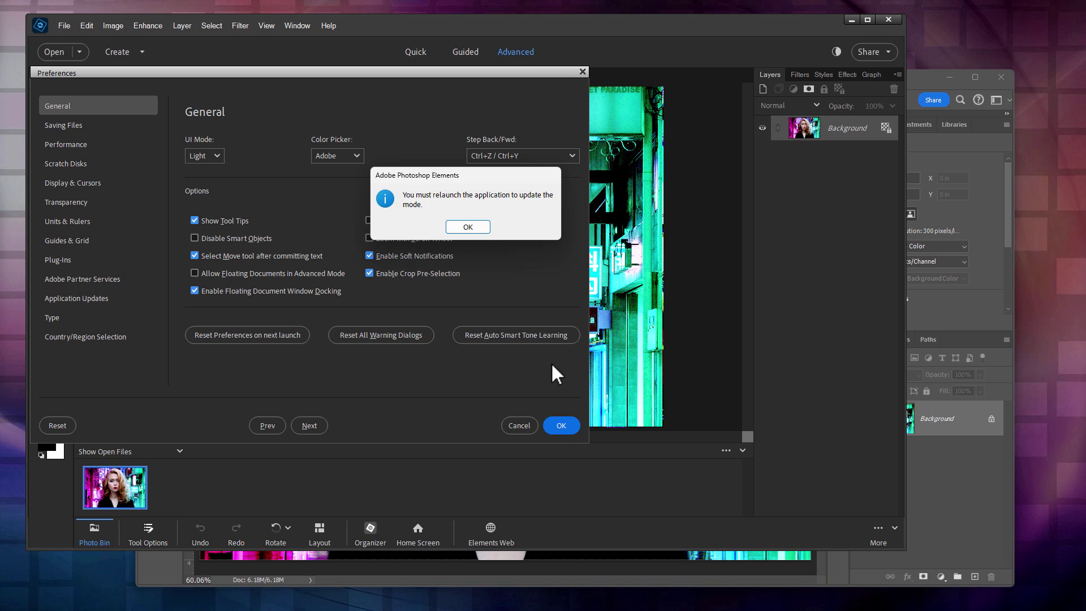
{"action": "left_click", "coordinate": [467, 226]}
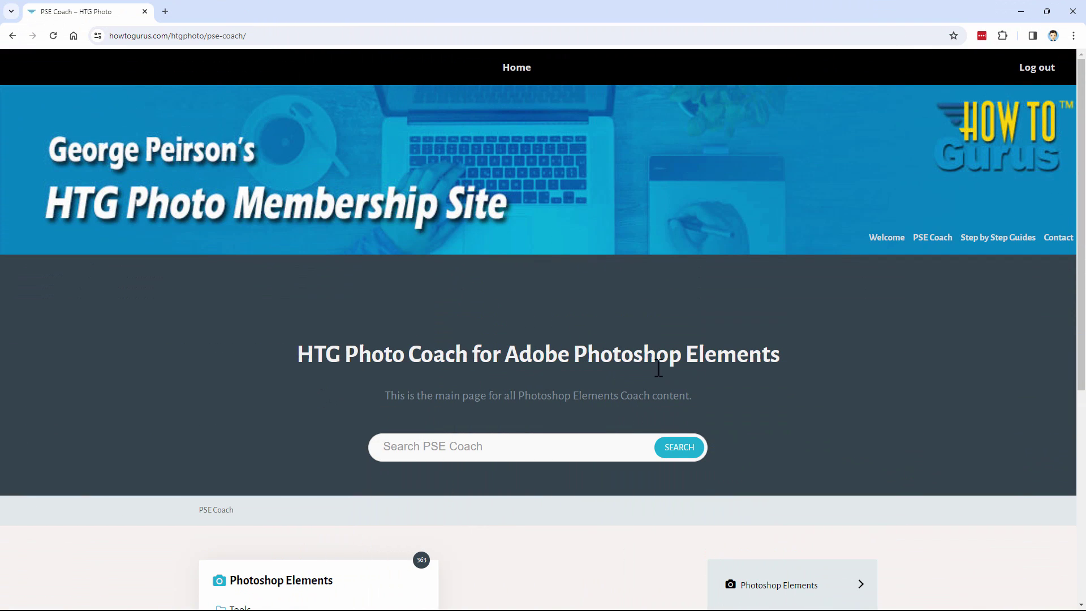
Search HTG Photo Coach for '2024' and show all 11 results
{"action": "scroll", "coordinate": [564, 315], "scroll_direction": "down", "scroll_amount": 5}
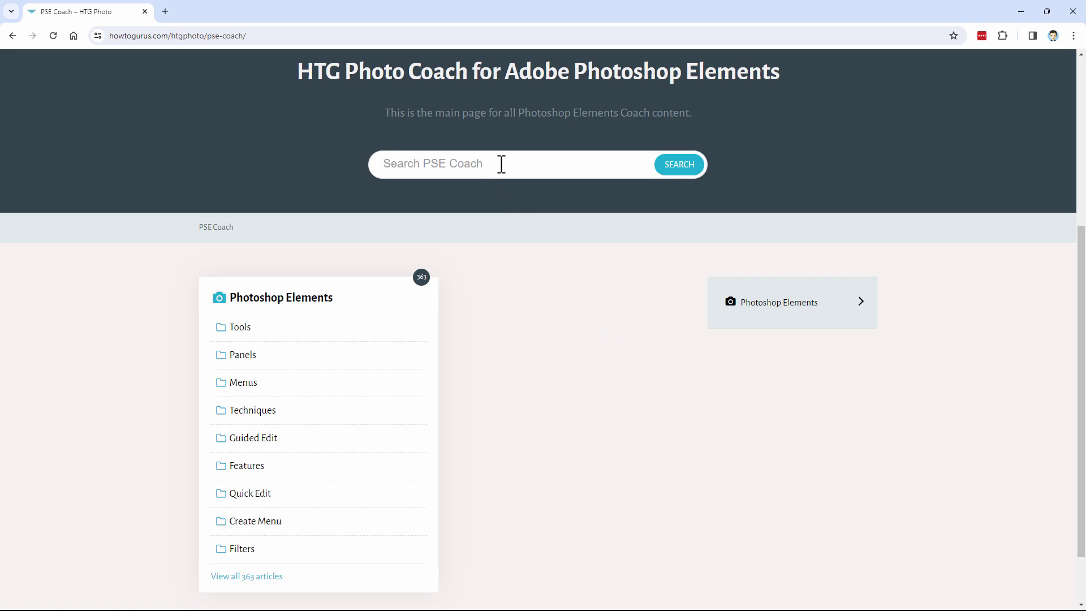
{"action": "type", "text": "2024"}
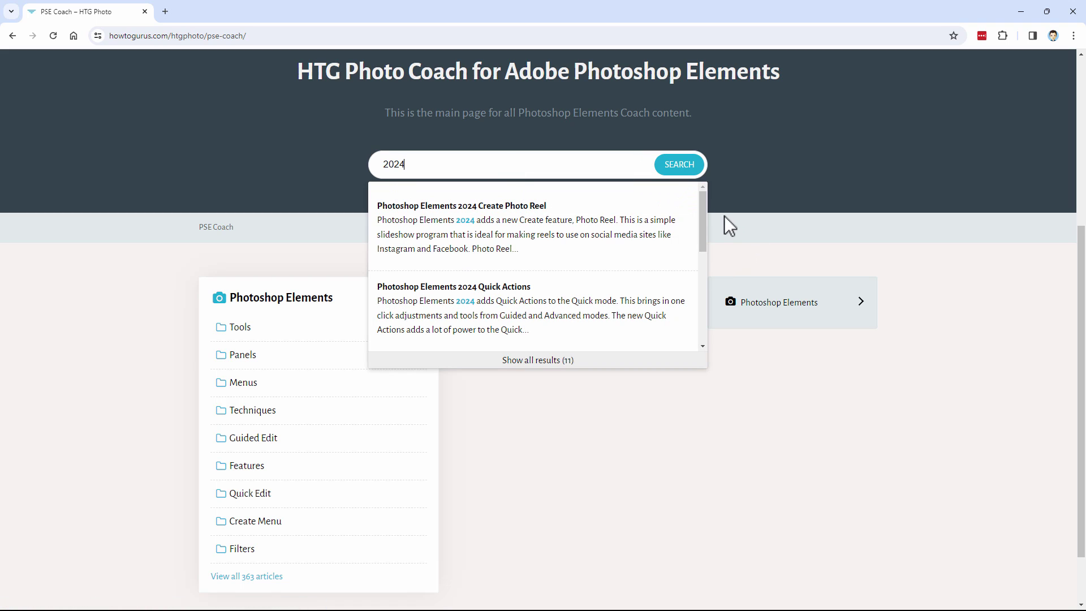
{"action": "mouse_move", "coordinate": [701, 204]}
{"action": "left_mouse_down"}
{"action": "mouse_move", "coordinate": [695, 327]}
{"action": "mouse_move", "coordinate": [698, 197]}
{"action": "left_mouse_up"}
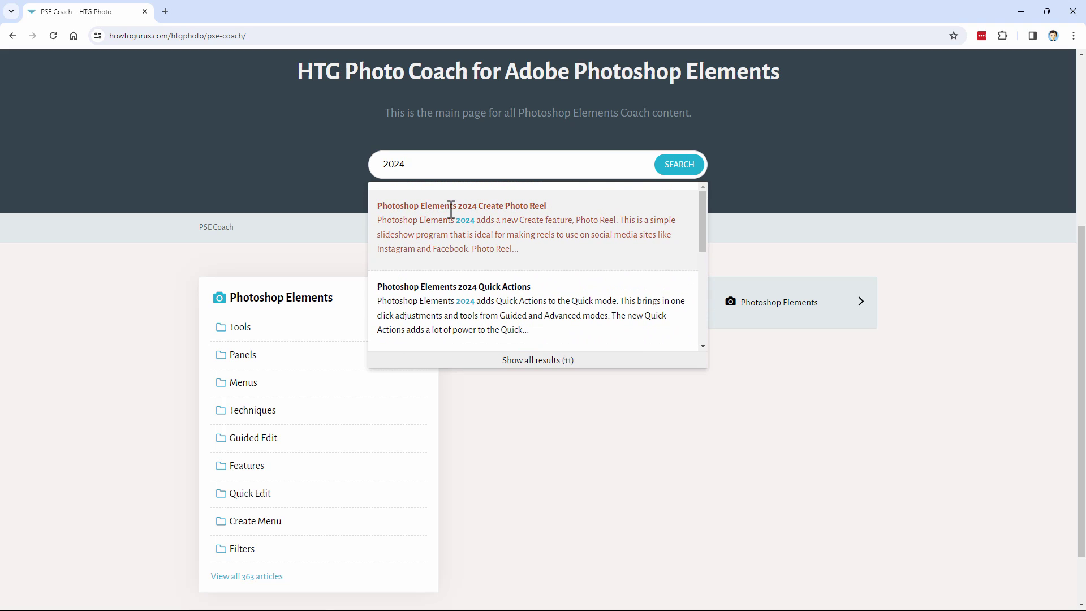
{"action": "left_click", "coordinate": [540, 359]}
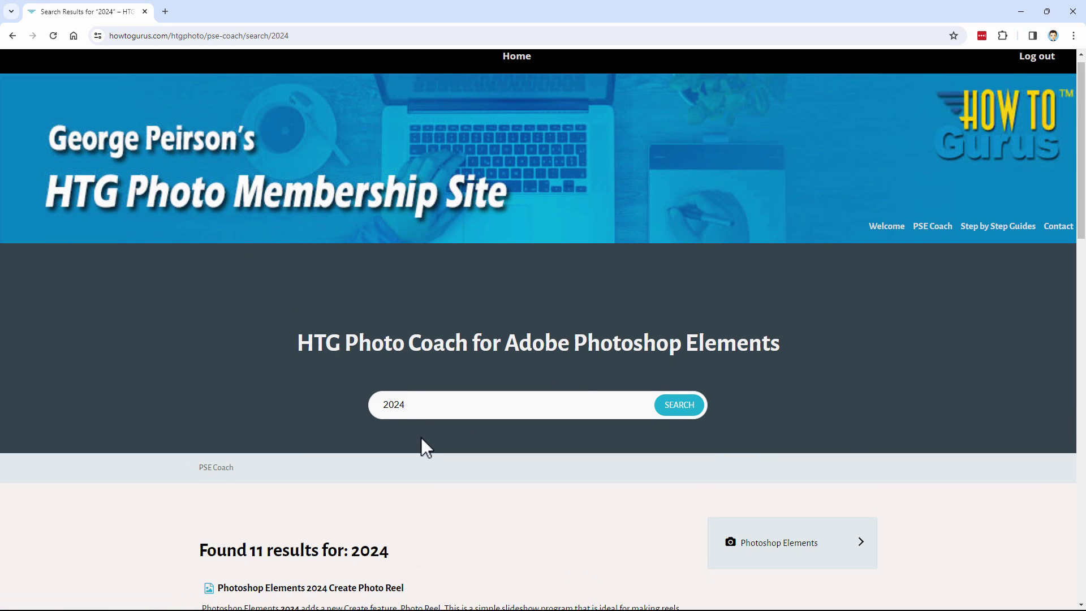
{"action": "scroll", "coordinate": [422, 446], "scroll_direction": "down", "scroll_amount": 10}
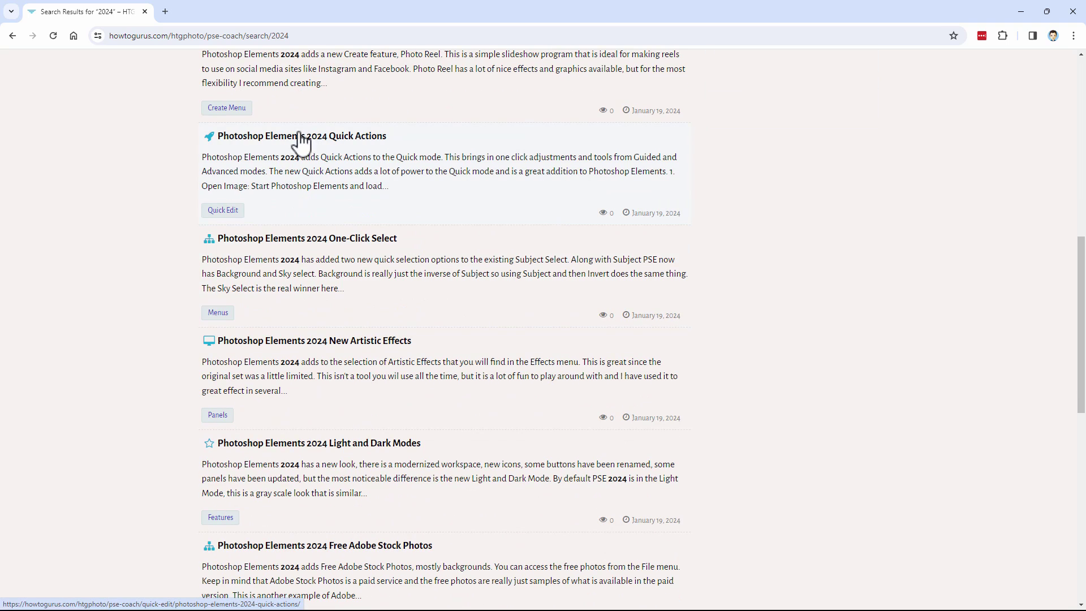
{"action": "left_click", "coordinate": [315, 137]}
{"action": "scroll", "coordinate": [321, 146], "scroll_direction": "down", "scroll_amount": 7}
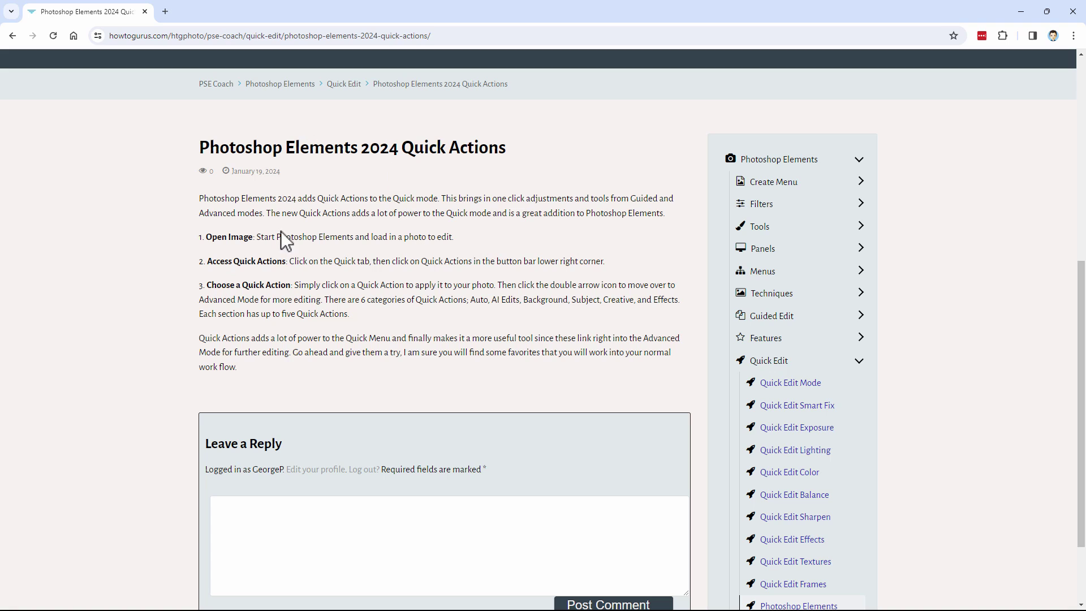
{"action": "scroll", "coordinate": [919, 287], "scroll_direction": "up", "scroll_amount": 6}
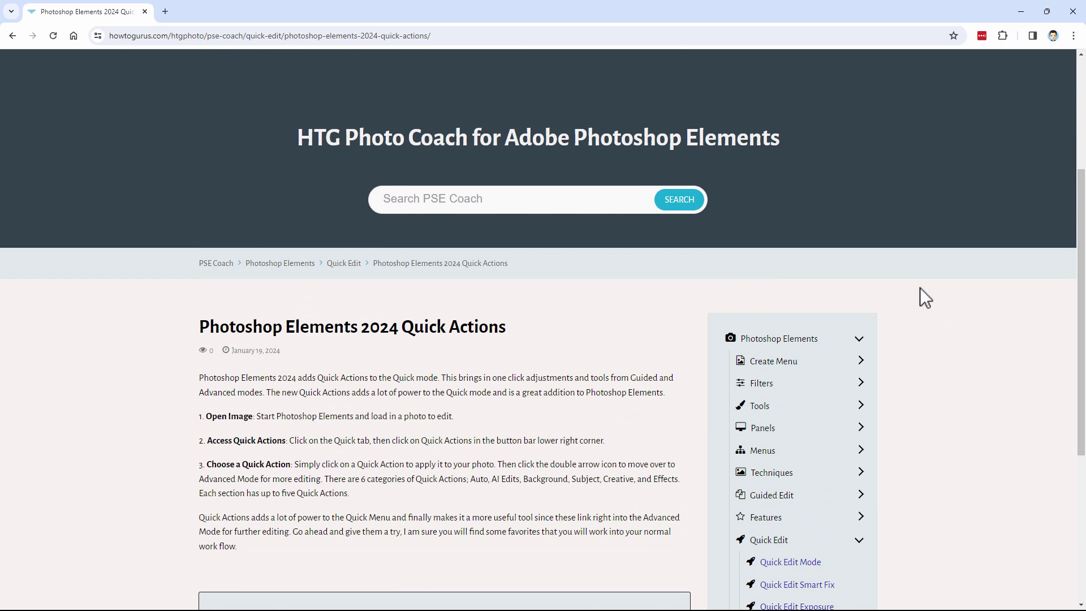
{"action": "type", "text": "20"}
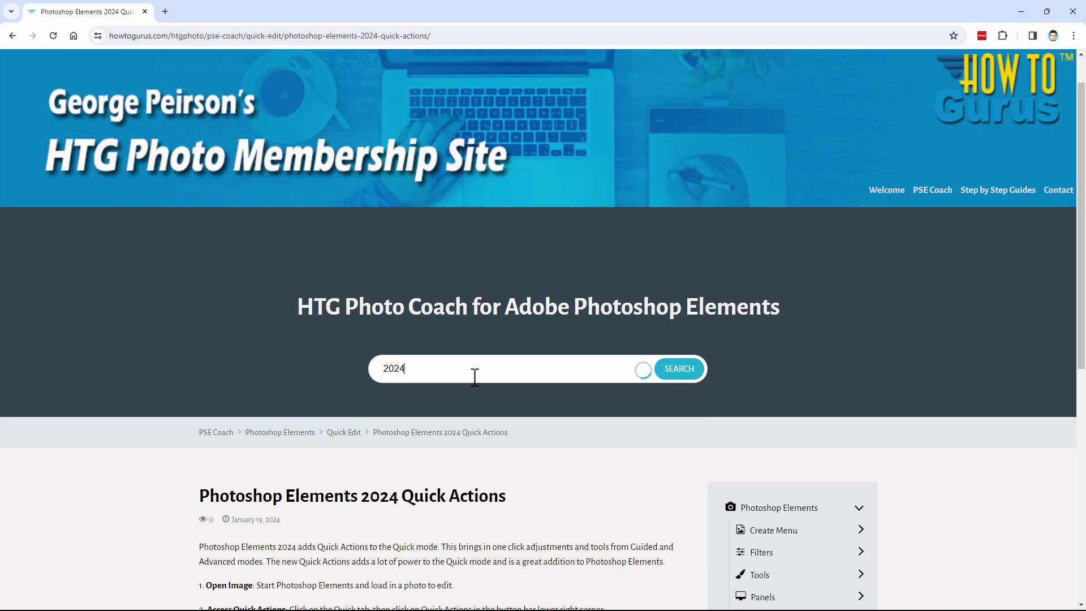
{"action": "type", "text": "24"}
{"action": "scroll", "coordinate": [475, 375], "scroll_direction": "down", "scroll_amount": 3}
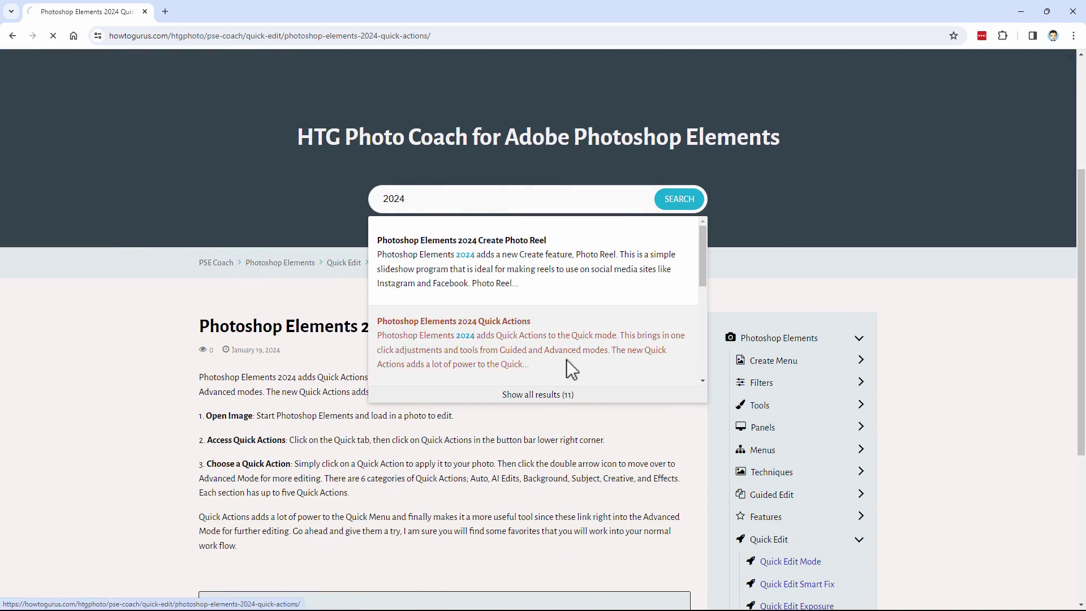
{"action": "scroll", "coordinate": [475, 354], "scroll_direction": "down", "scroll_amount": 14}
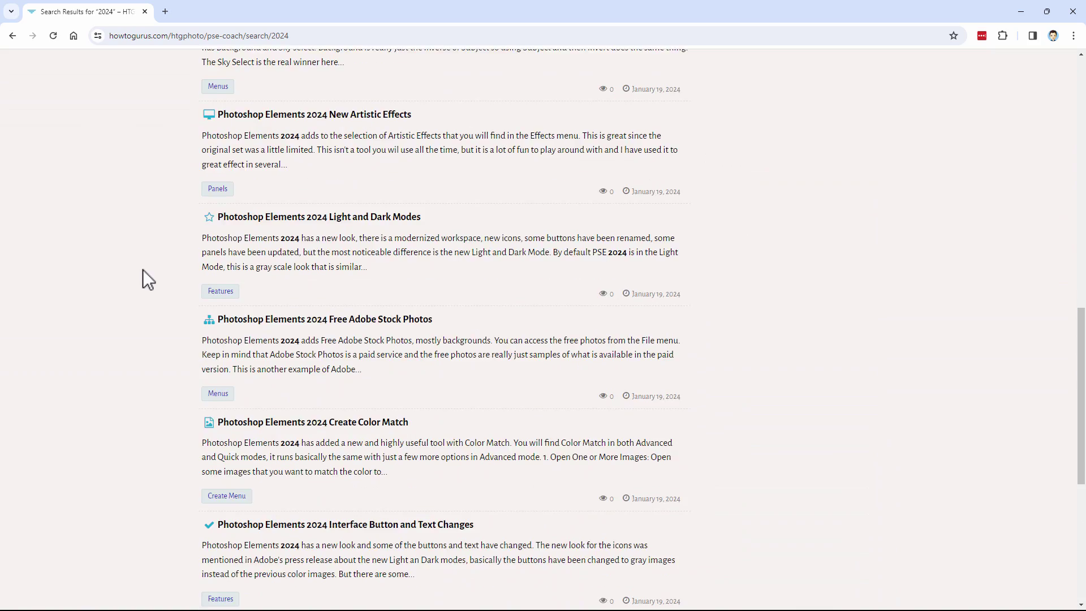
{"action": "scroll", "coordinate": [142, 269], "scroll_direction": "down", "scroll_amount": 7}
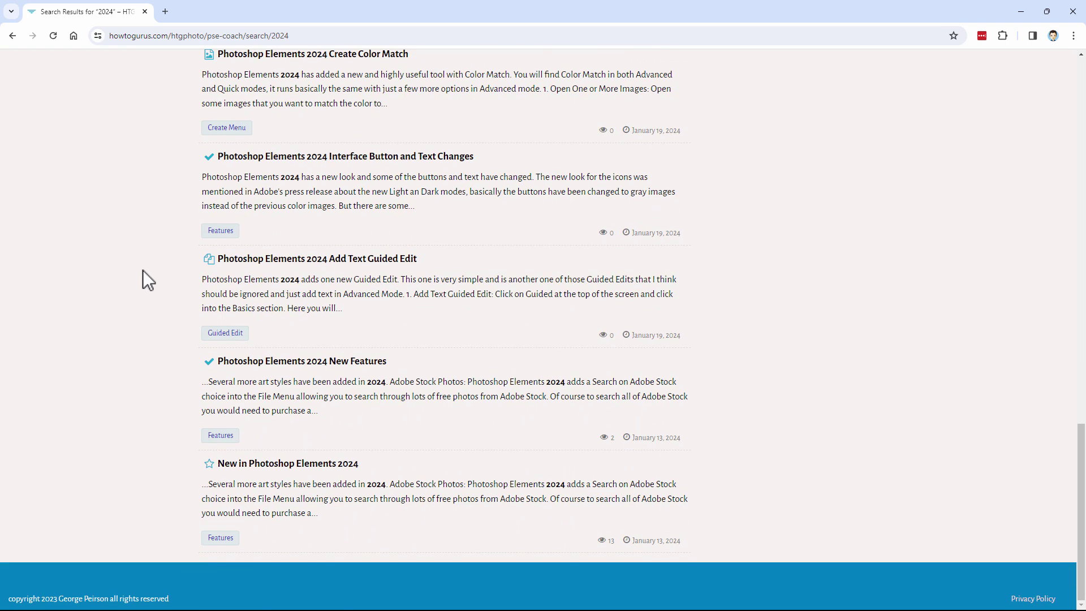
Open the 'Photoshop Elements 2024 New Features' article and scroll through it
{"action": "left_click", "coordinate": [341, 366]}
{"action": "scroll", "coordinate": [195, 370], "scroll_direction": "down", "scroll_amount": 7}
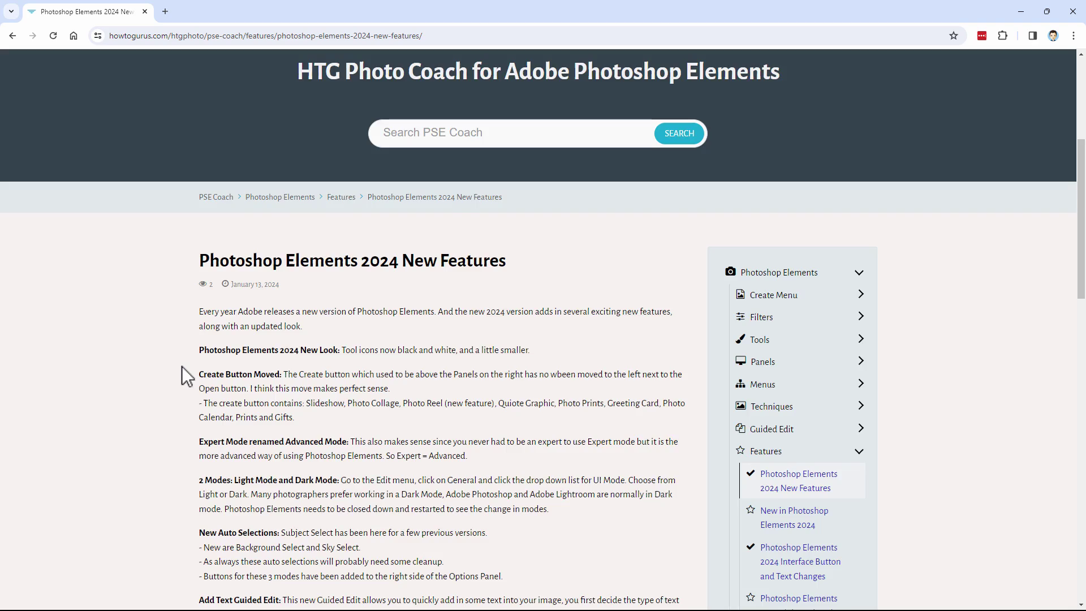
{"action": "scroll", "coordinate": [179, 364], "scroll_direction": "down", "scroll_amount": 1}
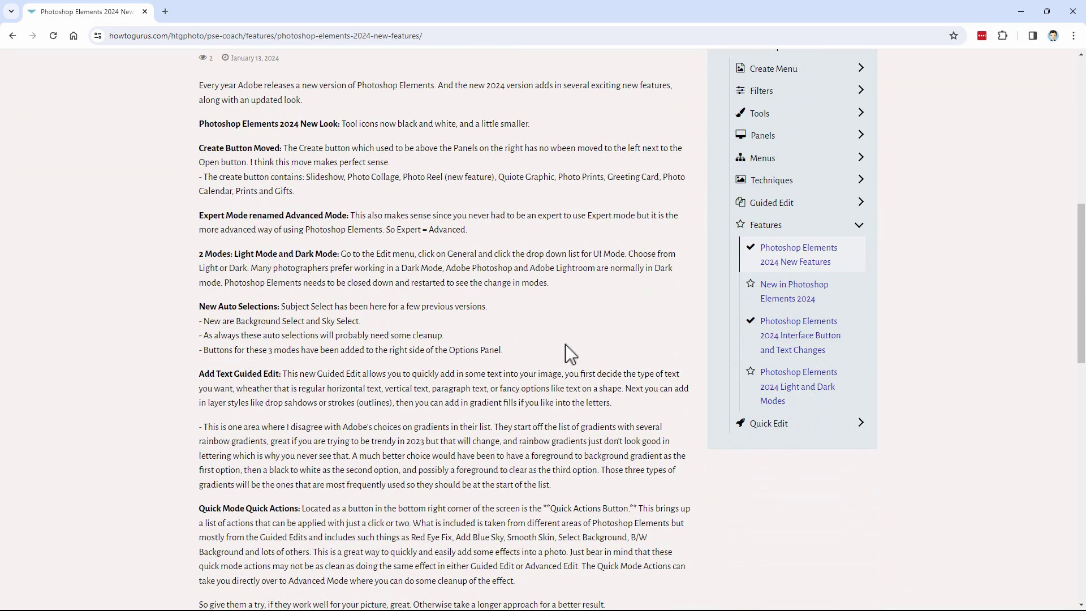
{"action": "scroll", "coordinate": [586, 357], "scroll_direction": "down", "scroll_amount": 2}
{"action": "scroll", "coordinate": [552, 390], "scroll_direction": "up", "scroll_amount": 6}
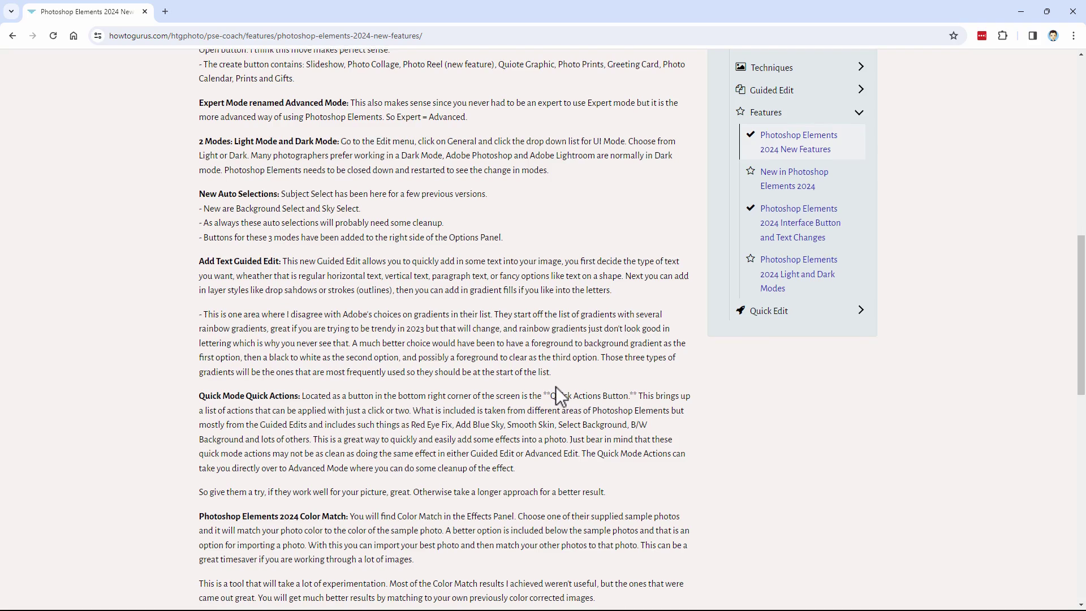
{"action": "scroll", "coordinate": [555, 387], "scroll_direction": "up", "scroll_amount": 2}
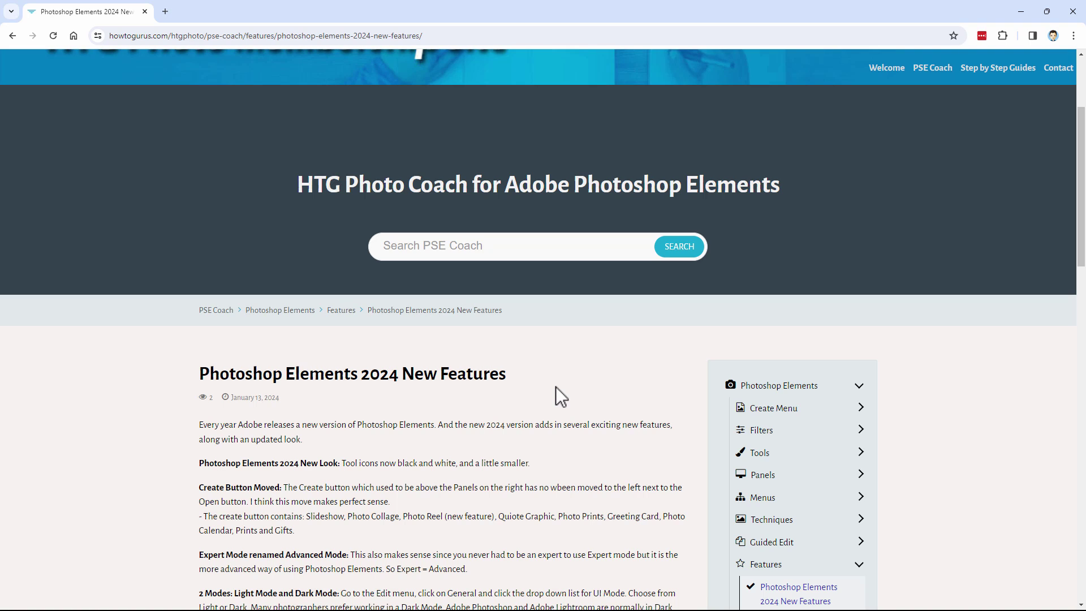
{"action": "scroll", "coordinate": [711, 353], "scroll_direction": "down", "scroll_amount": 3}
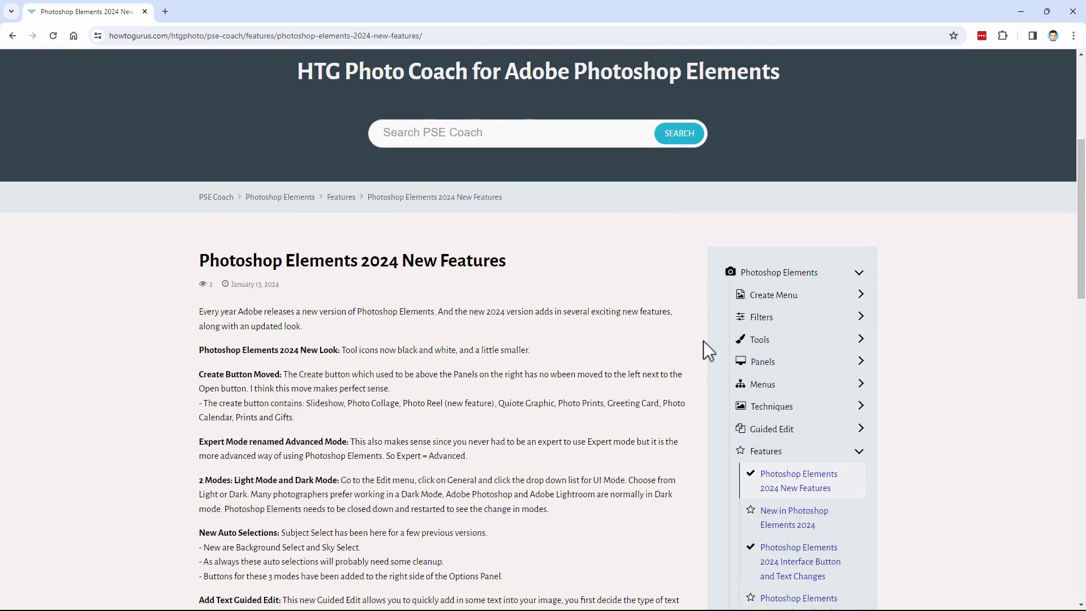
{"action": "scroll", "coordinate": [911, 323], "scroll_direction": "down", "scroll_amount": 4}
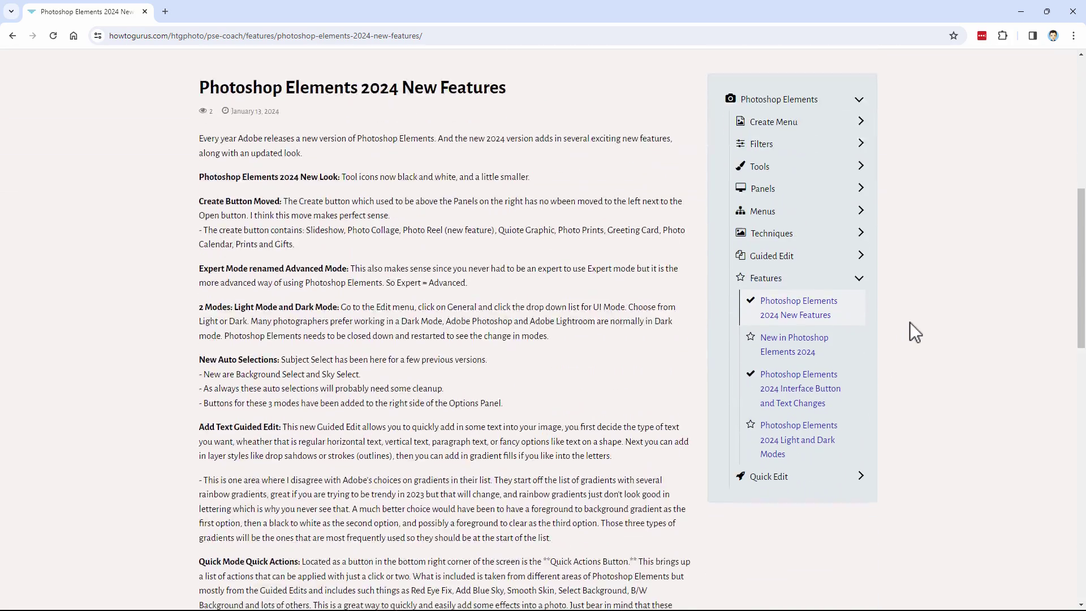
{"action": "scroll", "coordinate": [622, 294], "scroll_direction": "up", "scroll_amount": 10}
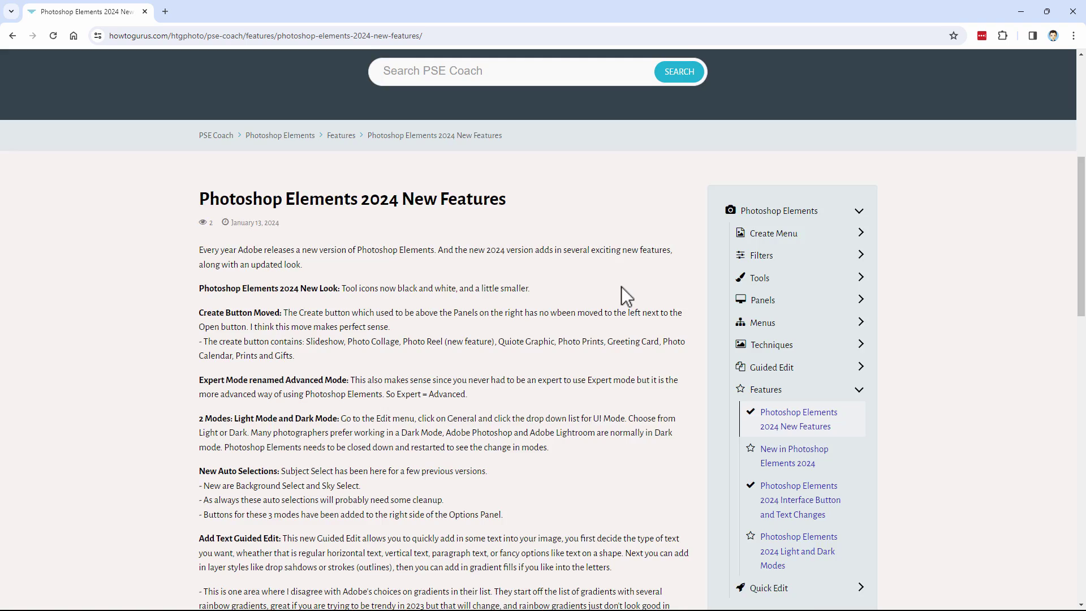
{"action": "scroll", "coordinate": [552, 226], "scroll_direction": "down", "scroll_amount": 3}
{"action": "scroll", "coordinate": [552, 230], "scroll_direction": "down", "scroll_amount": 2}
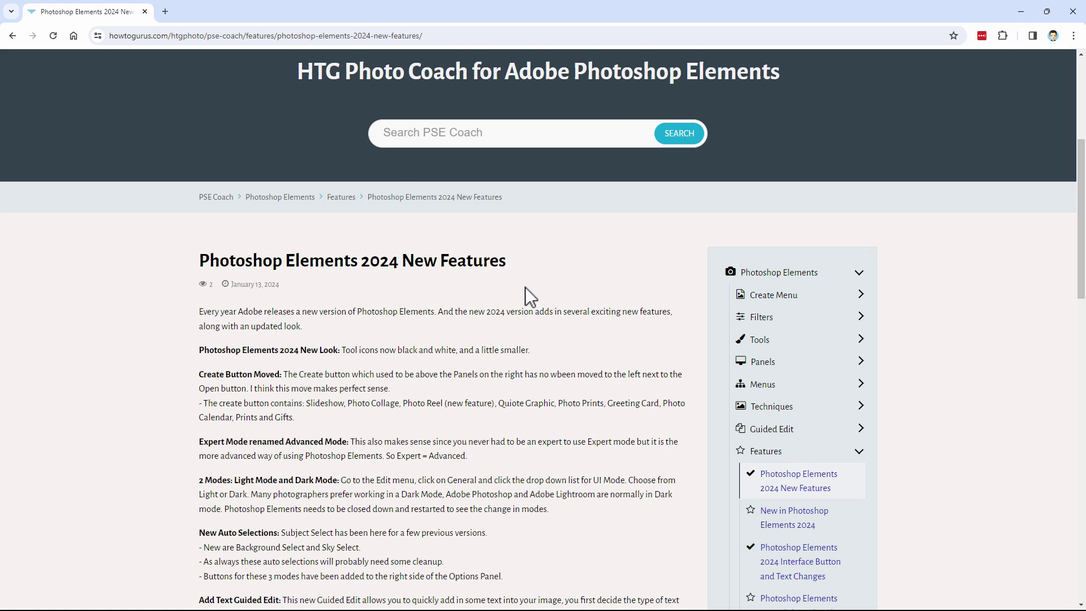
{"action": "scroll", "coordinate": [269, 238], "scroll_direction": "up", "scroll_amount": 3}
{"action": "scroll", "coordinate": [622, 288], "scroll_direction": "up", "scroll_amount": 2}
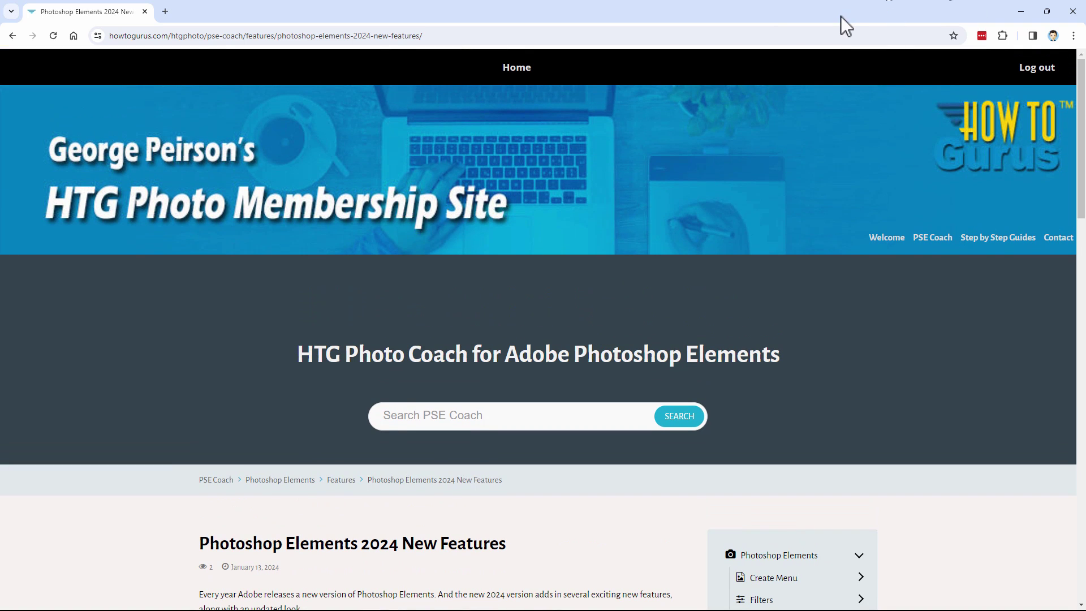
Return to Elements and duplicate the Background layer as 'Background copy'
{"action": "left_click", "coordinate": [1071, 11]}
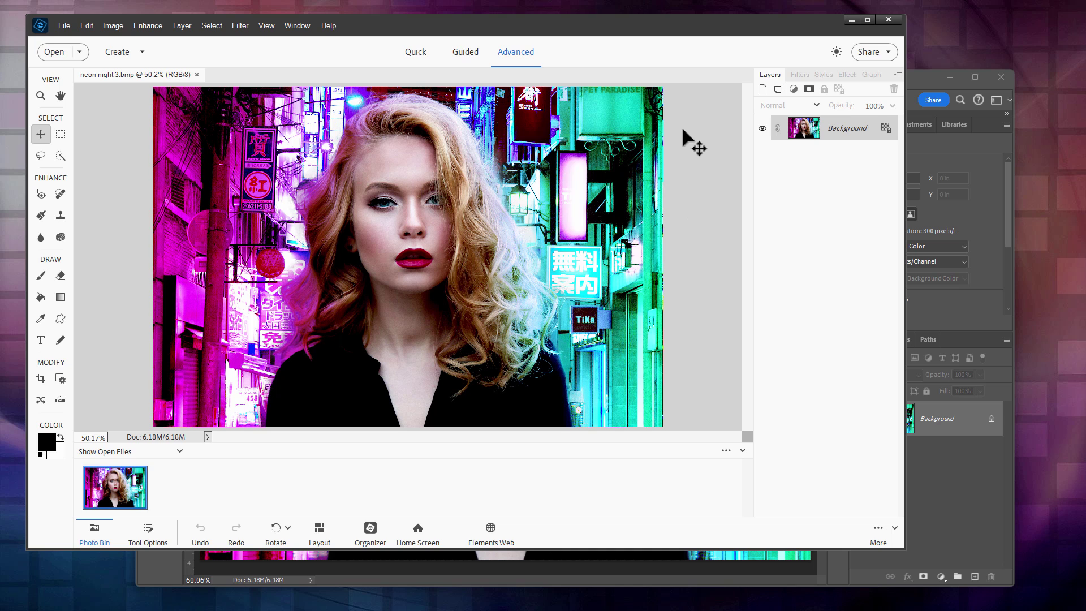
{"action": "left_click", "coordinate": [182, 26]}
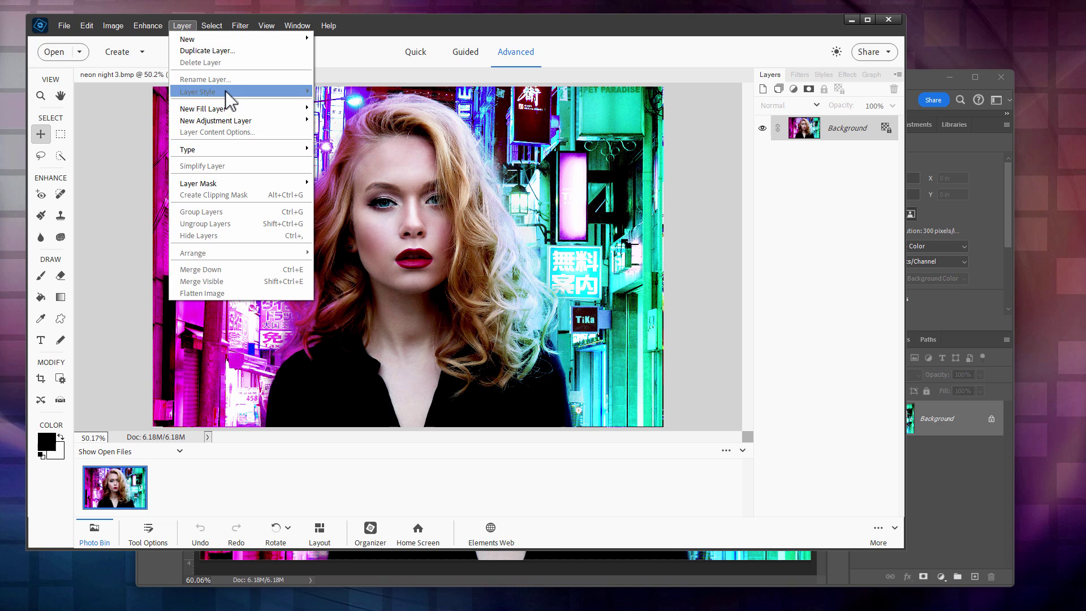
{"action": "left_click", "coordinate": [603, 170]}
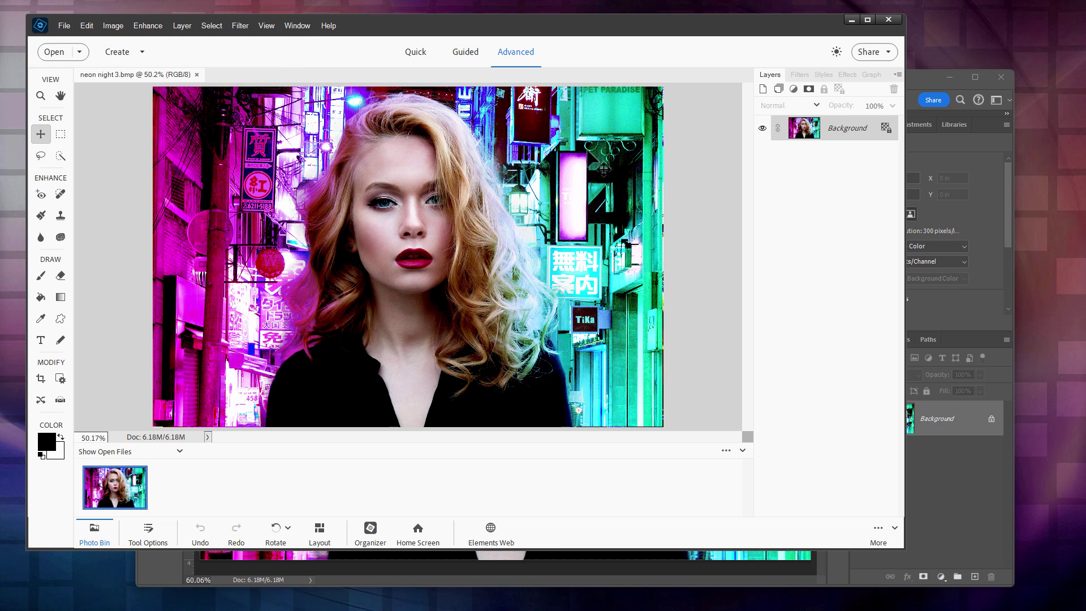
{"action": "right_click", "coordinate": [831, 134]}
{"action": "left_click", "coordinate": [850, 159]}
{"action": "left_click", "coordinate": [649, 183]}
Open Style Settings at 30° lighting angle, and expand then collapse Drop Shadow and Glow
{"action": "left_click", "coordinate": [181, 25]}
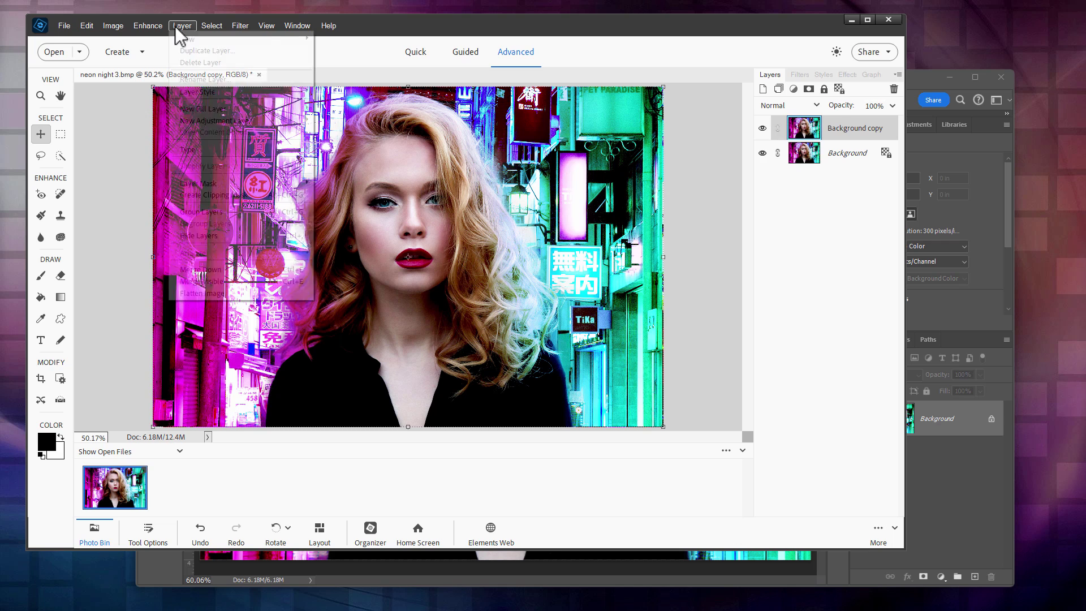
{"action": "mouse_move", "coordinate": [215, 92]}
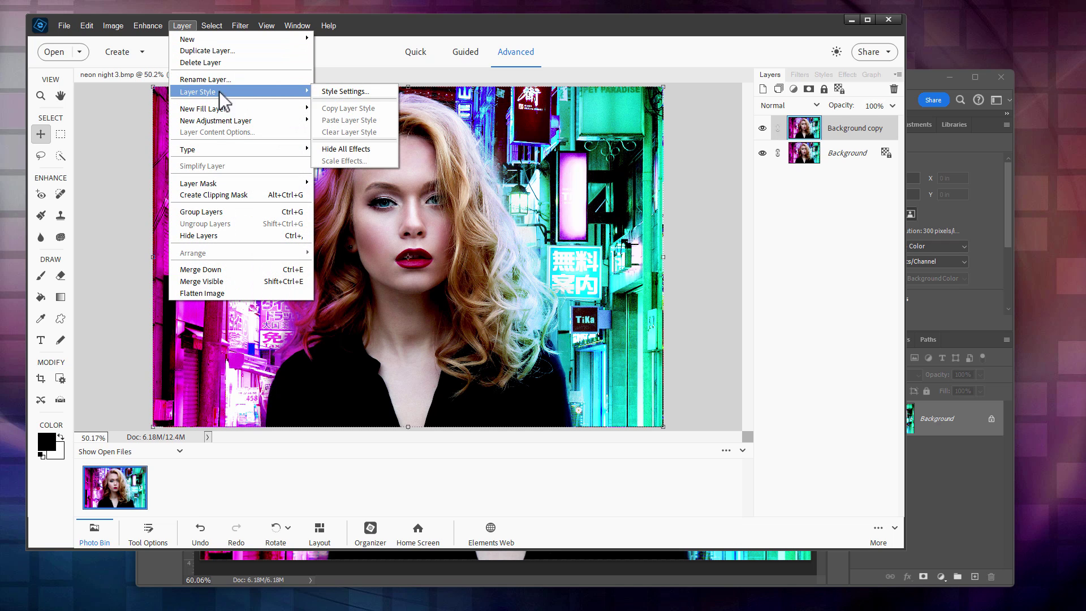
{"action": "left_click", "coordinate": [327, 93]}
{"action": "left_click_drag", "start_coordinate": [818, 148], "coordinate": [605, 80]}
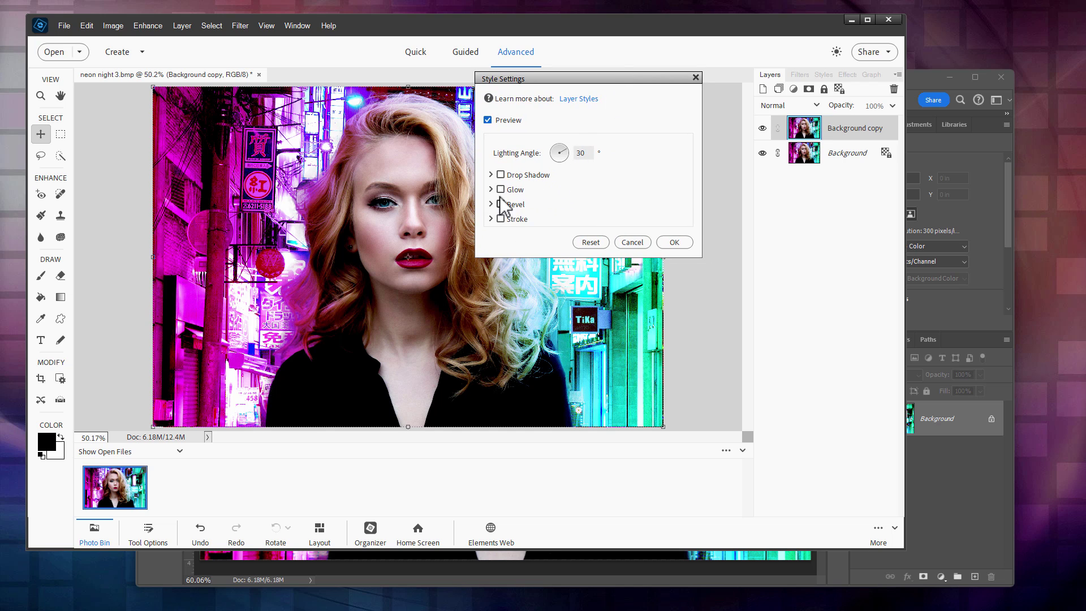
{"action": "left_click", "coordinate": [491, 175]}
{"action": "left_click", "coordinate": [490, 248]}
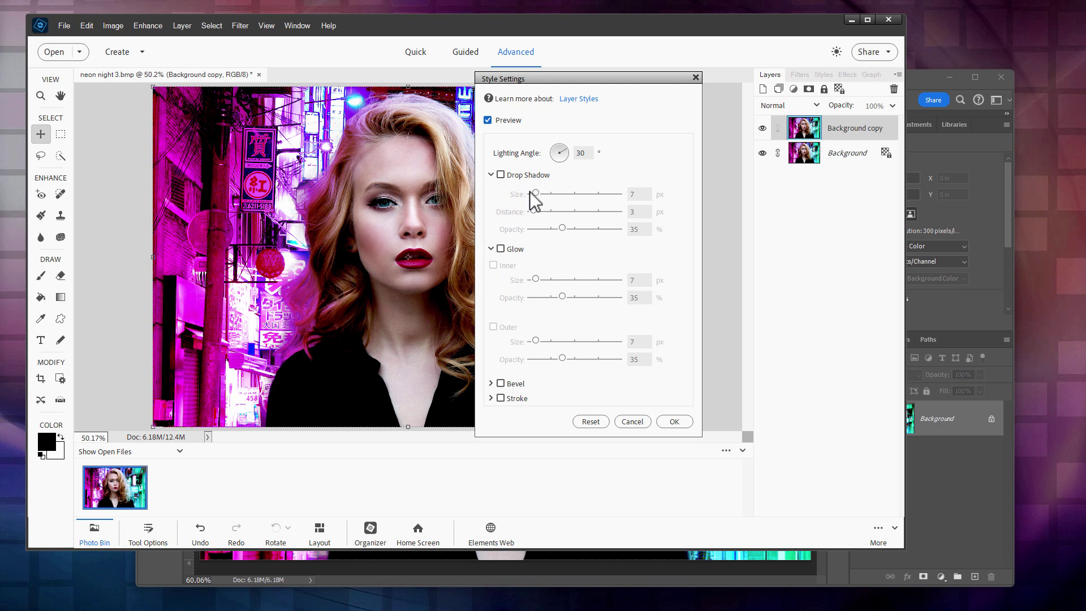
{"action": "left_click", "coordinate": [491, 176]}
{"action": "left_click", "coordinate": [490, 190]}
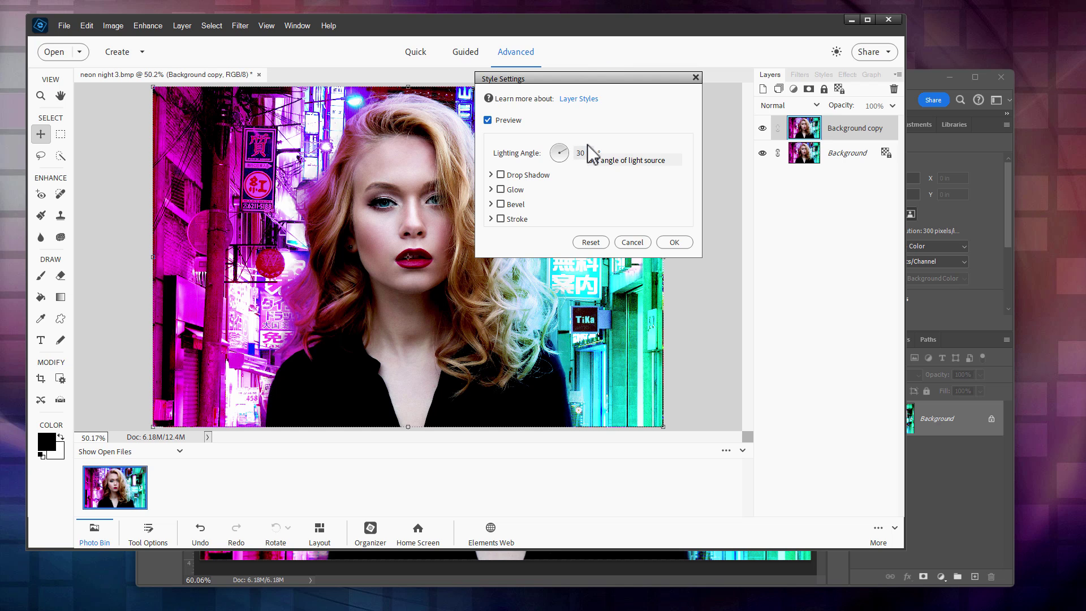
Close Style Settings and view the Styles tab's Inner Shadows, then Drop Shadows presets
{"action": "left_click", "coordinate": [823, 74]}
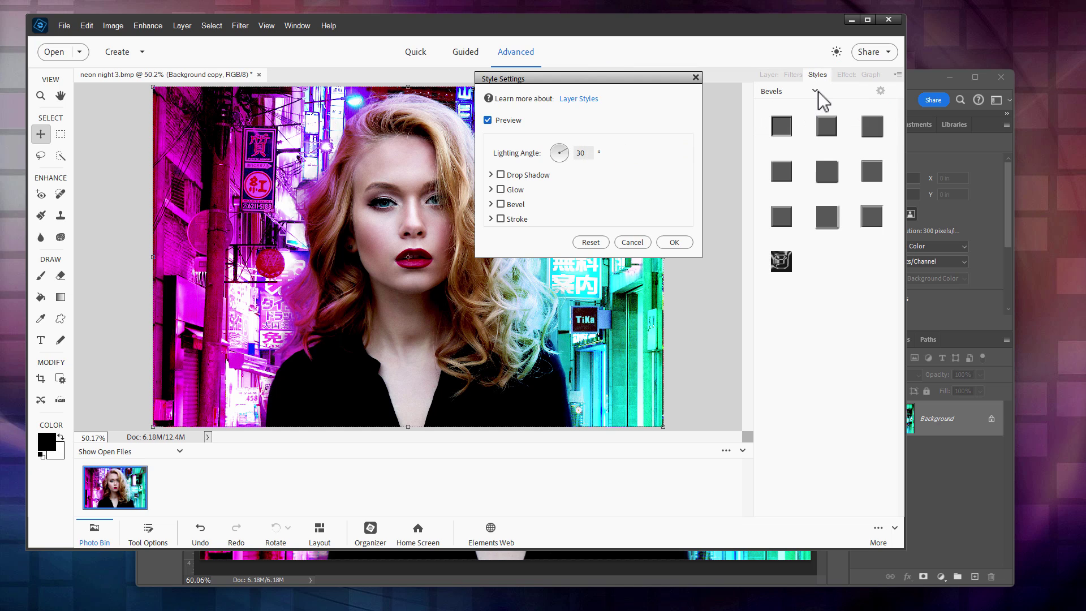
{"action": "left_click", "coordinate": [631, 241]}
{"action": "left_click", "coordinate": [814, 90]}
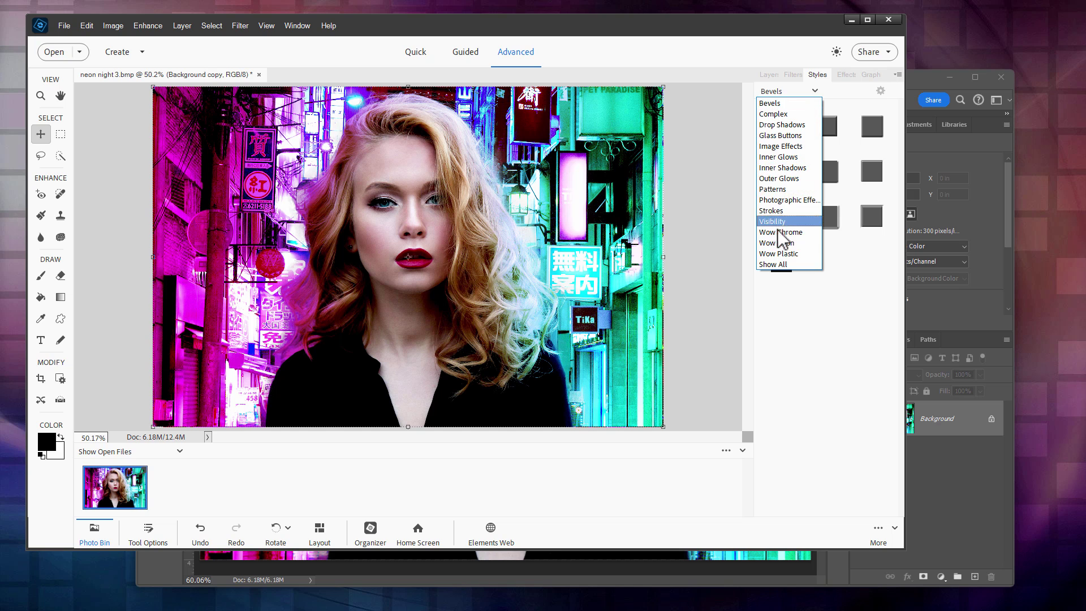
{"action": "left_click", "coordinate": [775, 167]}
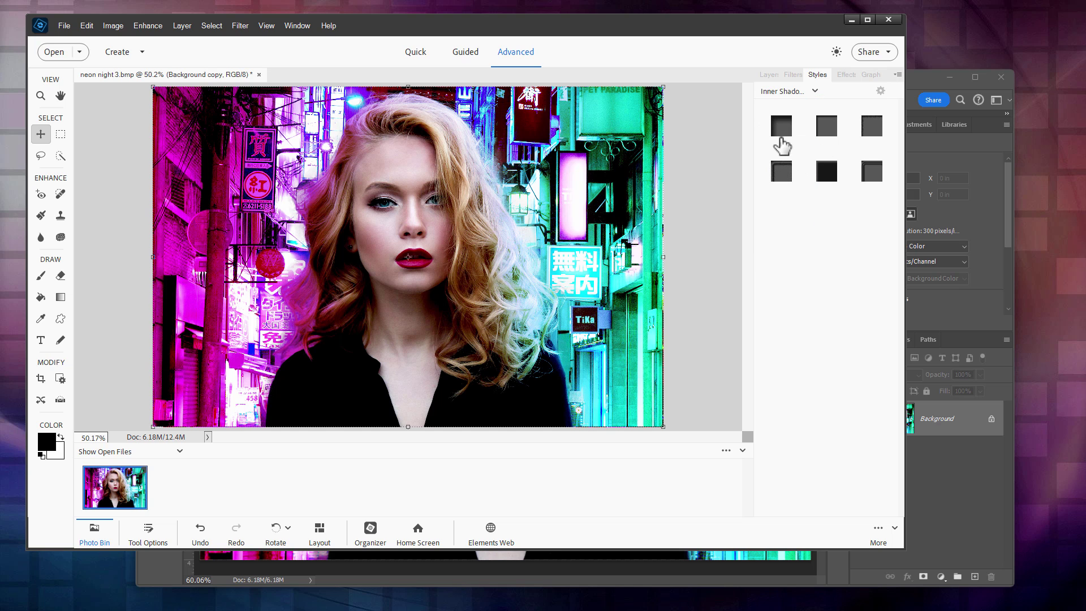
{"action": "left_click", "coordinate": [814, 91]}
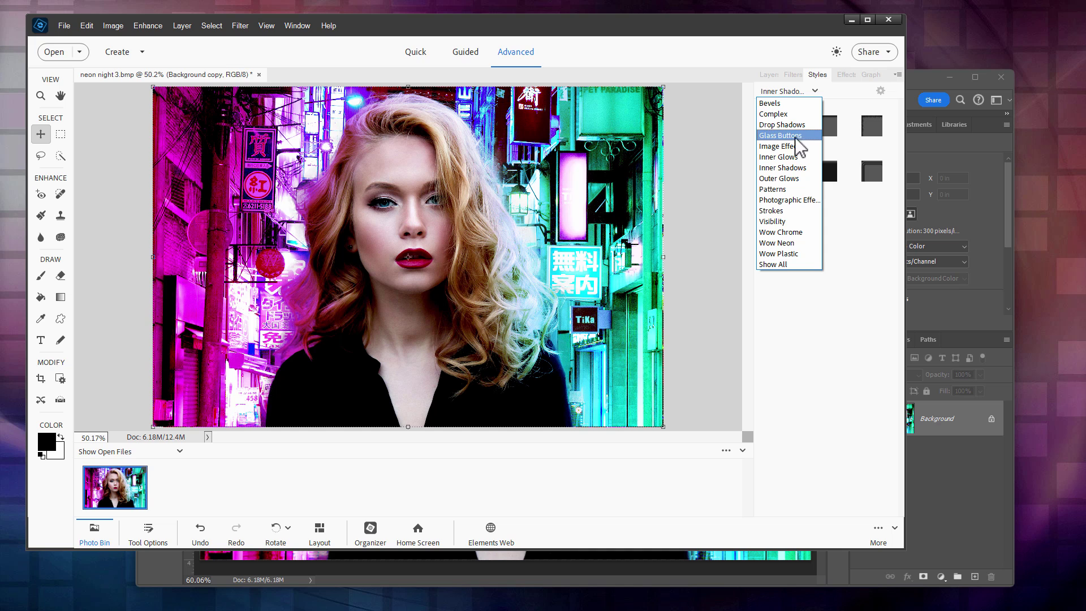
{"action": "left_click", "coordinate": [789, 125]}
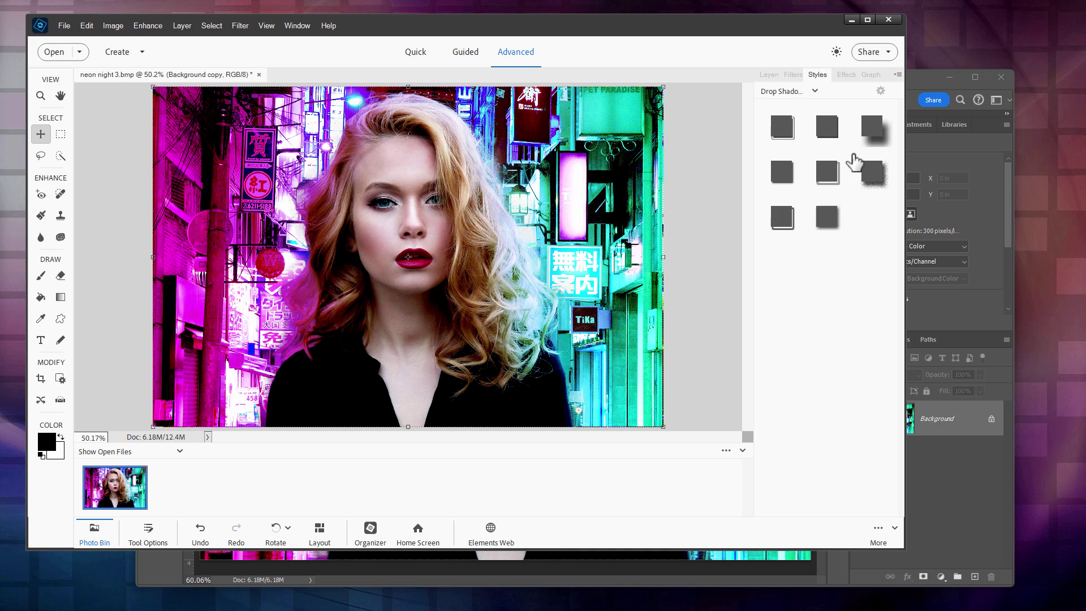
Reopen Layer Style > Style Settings and cancel without changes
{"action": "left_click", "coordinate": [190, 26]}
{"action": "mouse_move", "coordinate": [203, 92]}
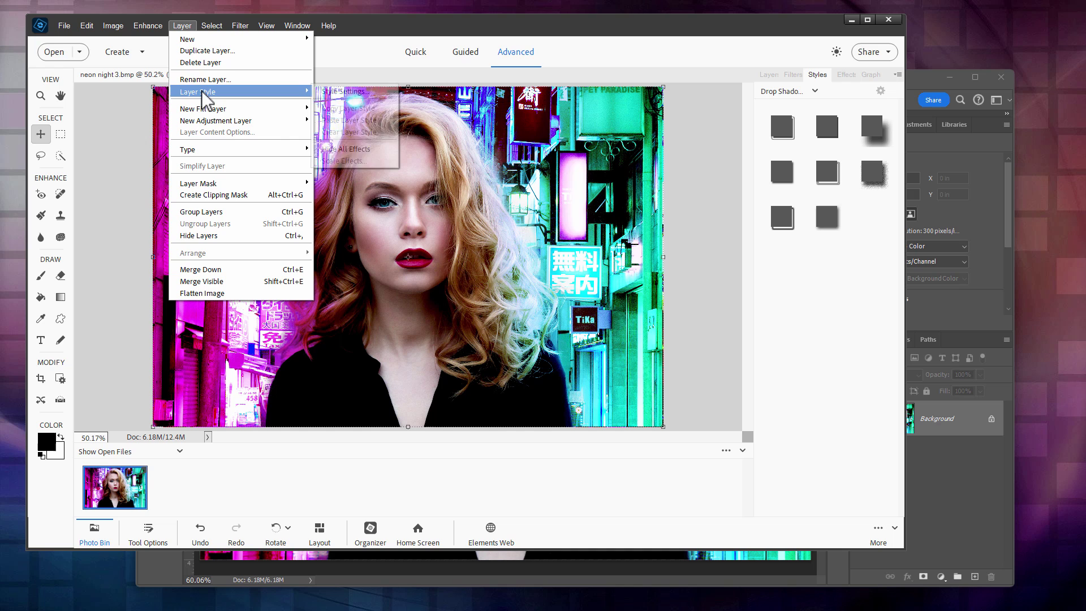
{"action": "left_click", "coordinate": [317, 92]}
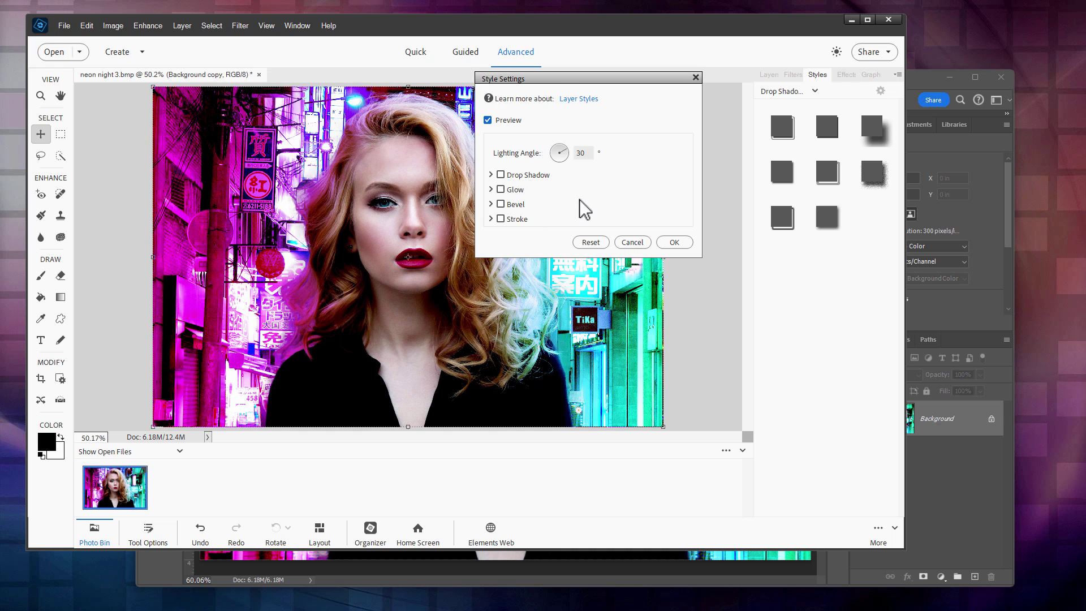
{"action": "left_click", "coordinate": [632, 242]}
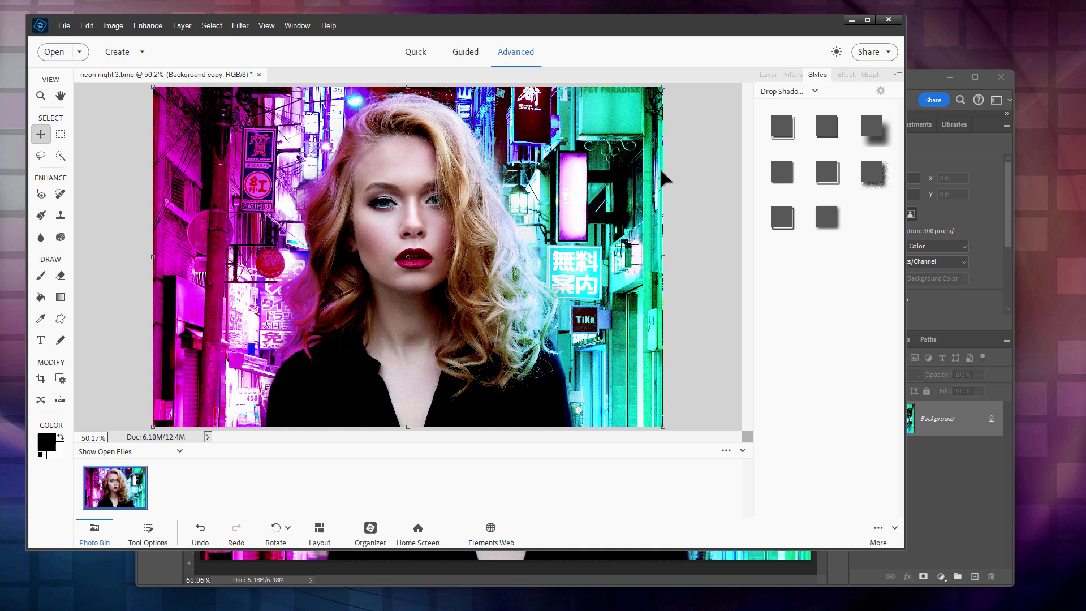
In Photoshop, duplicate the Background layer as 'Background copy', then open Layer > Layer Style
{"action": "left_click", "coordinate": [921, 91]}
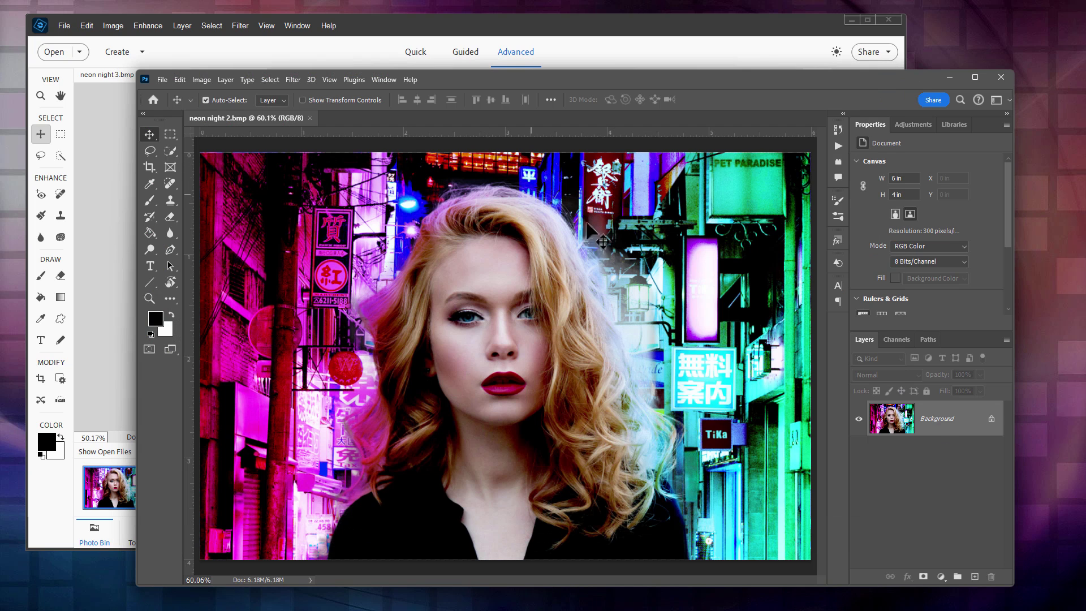
{"action": "right_click", "coordinate": [936, 421]}
{"action": "left_click", "coordinate": [968, 452]}
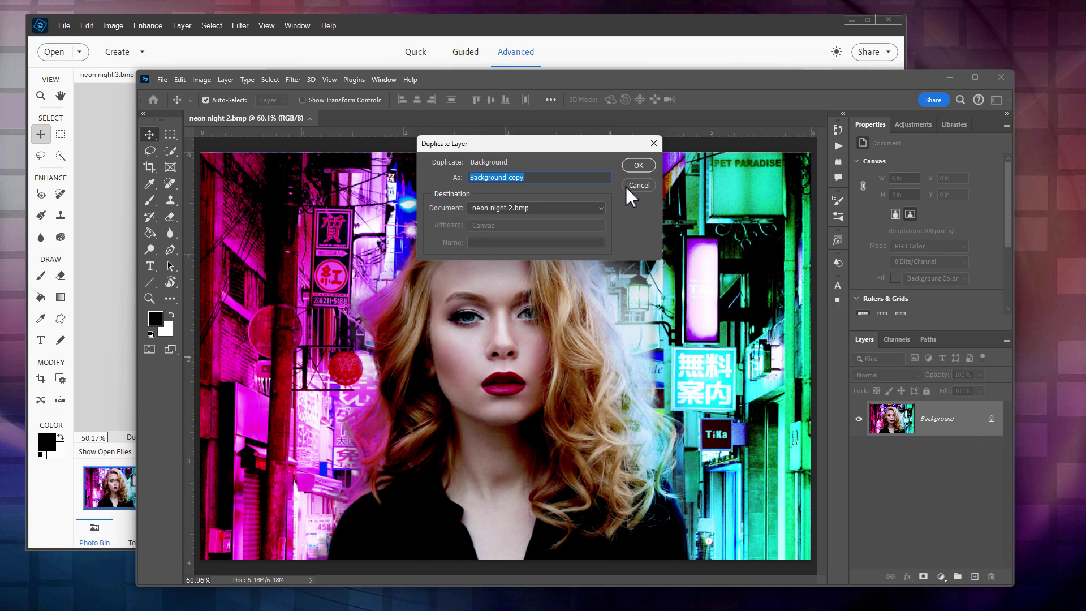
{"action": "left_click", "coordinate": [636, 164]}
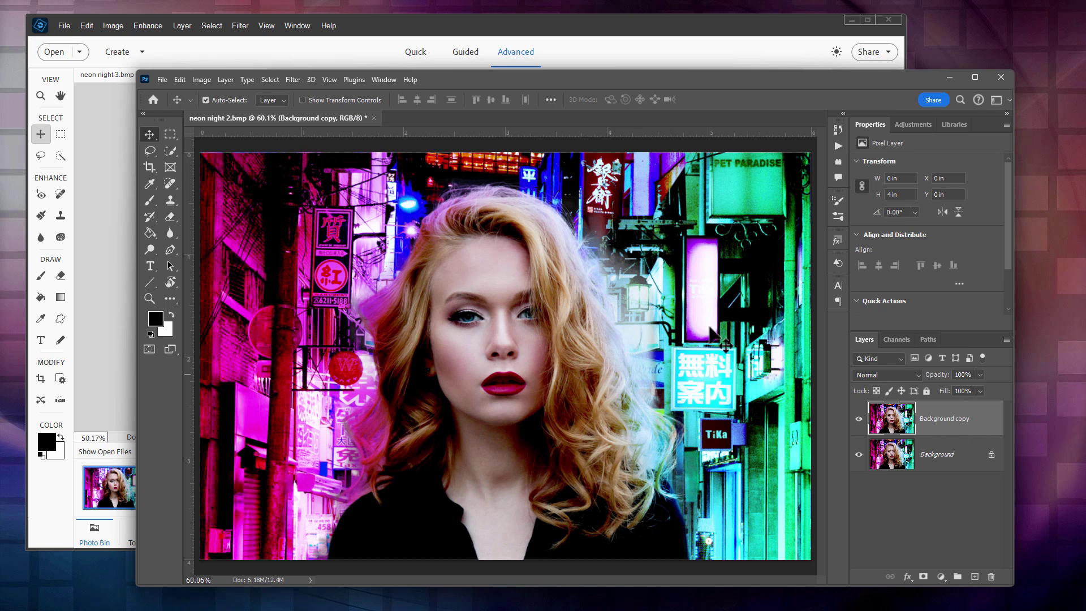
{"action": "left_click", "coordinate": [225, 80]}
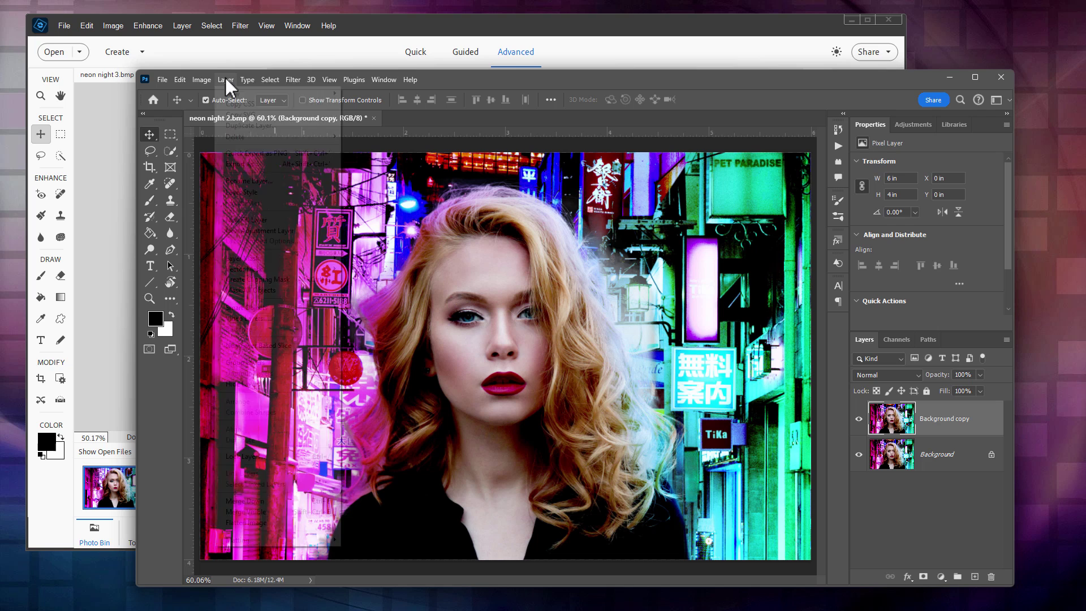
{"action": "mouse_move", "coordinate": [277, 195]}
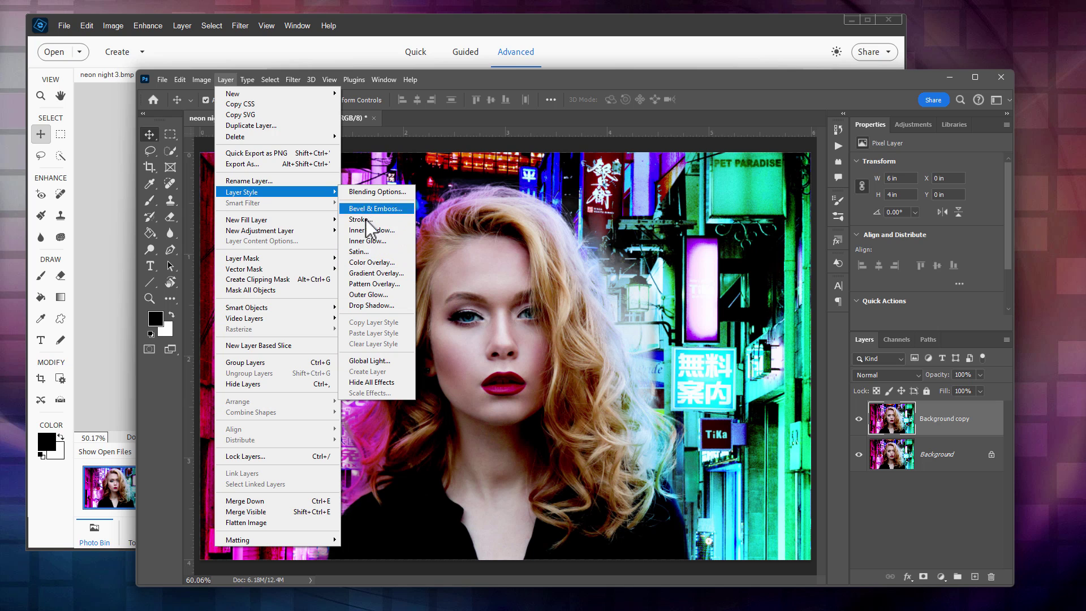
Try Drop Shadow, two extra Strokes and Inner Glow, cancel, then return to Elements' Layers
{"action": "left_click", "coordinate": [371, 305]}
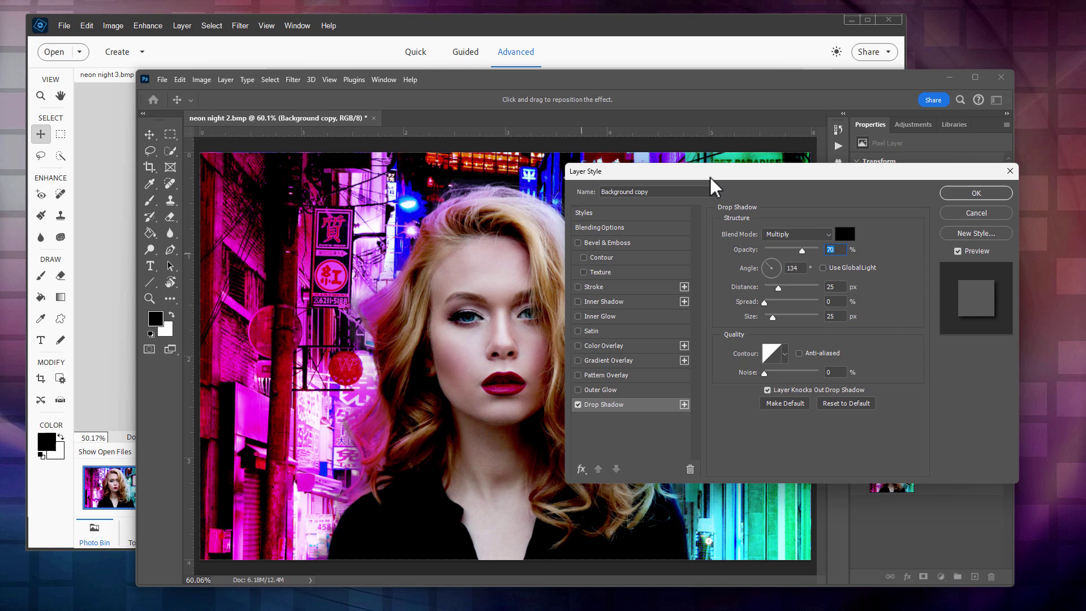
{"action": "left_click_drag", "start_coordinate": [711, 177], "coordinate": [480, 137]}
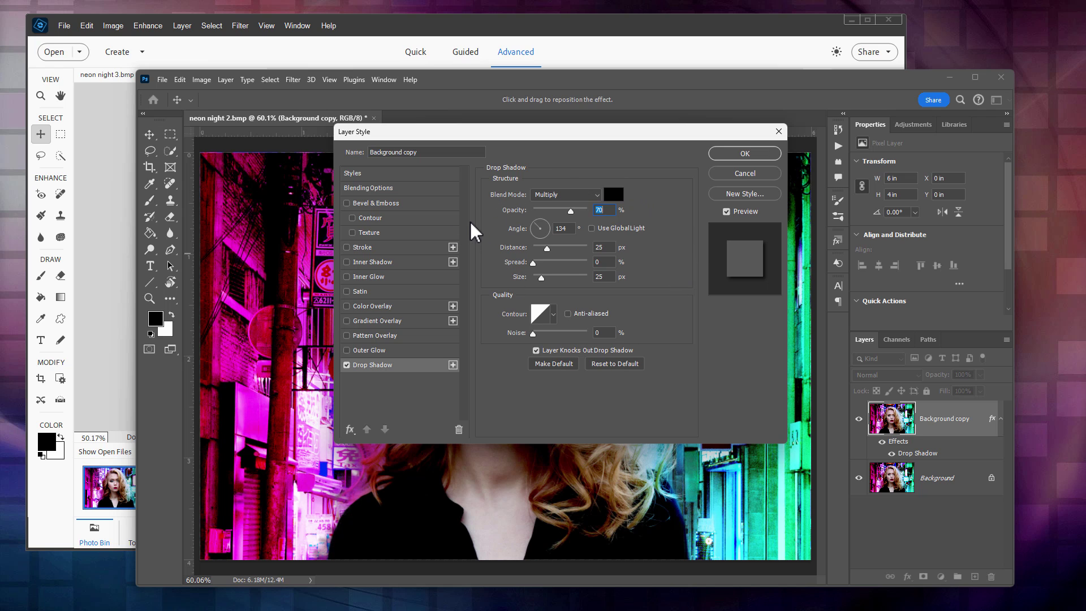
{"action": "left_click_drag", "start_coordinate": [486, 136], "coordinate": [482, 142]}
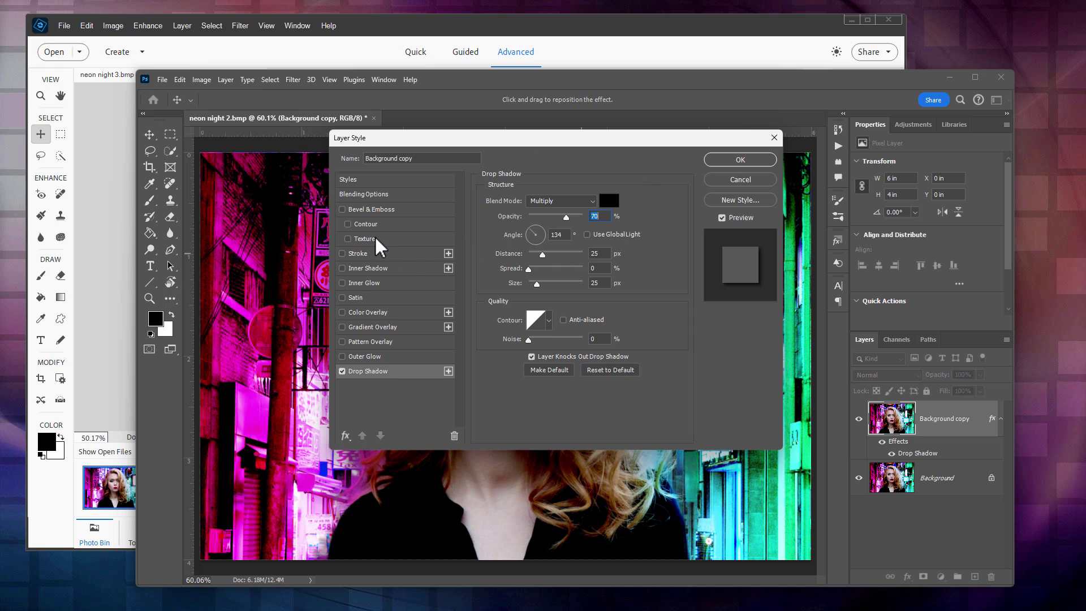
{"action": "left_click", "coordinate": [448, 253]}
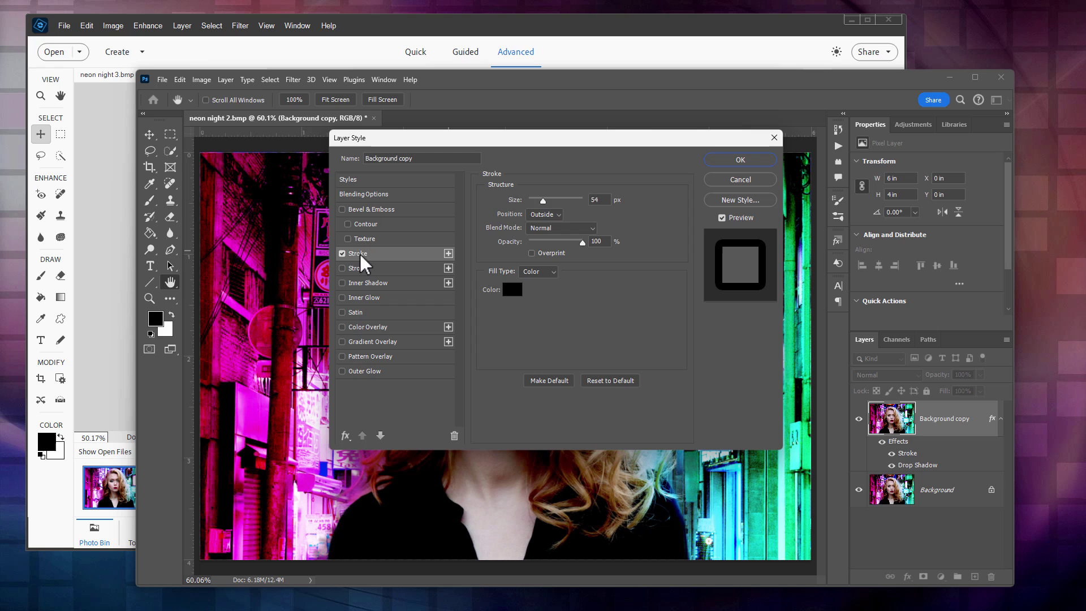
{"action": "left_click", "coordinate": [448, 268]}
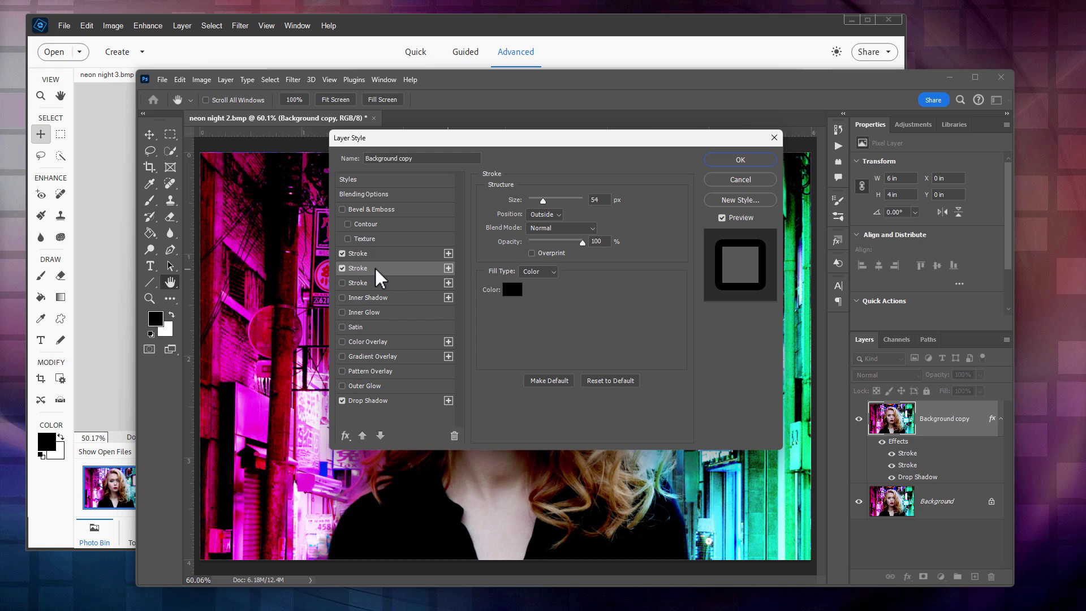
{"action": "left_click", "coordinate": [407, 311]}
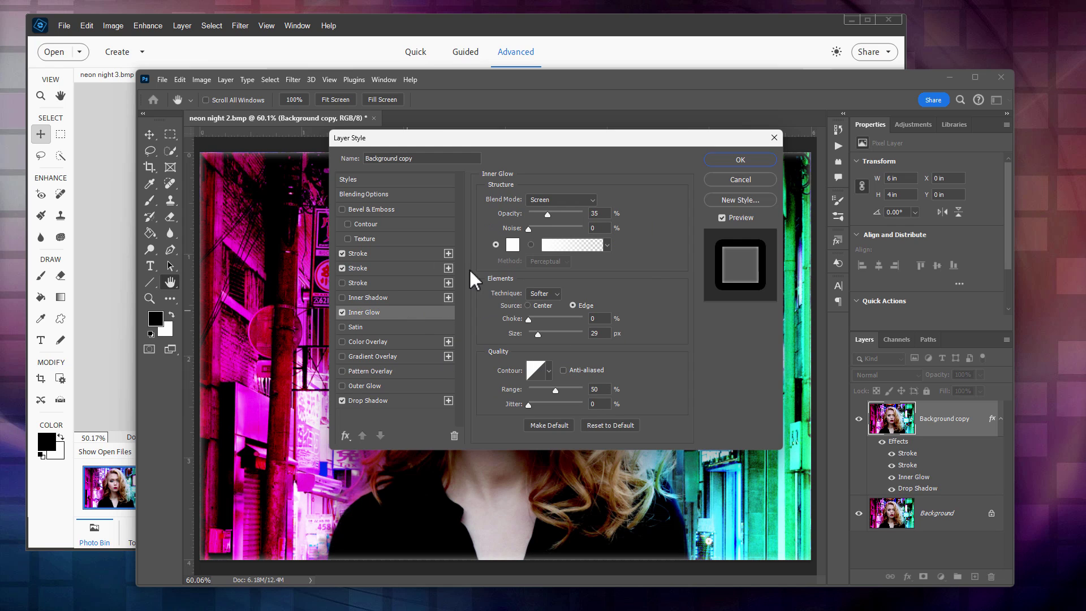
{"action": "left_click", "coordinate": [754, 178]}
{"action": "left_click", "coordinate": [610, 32]}
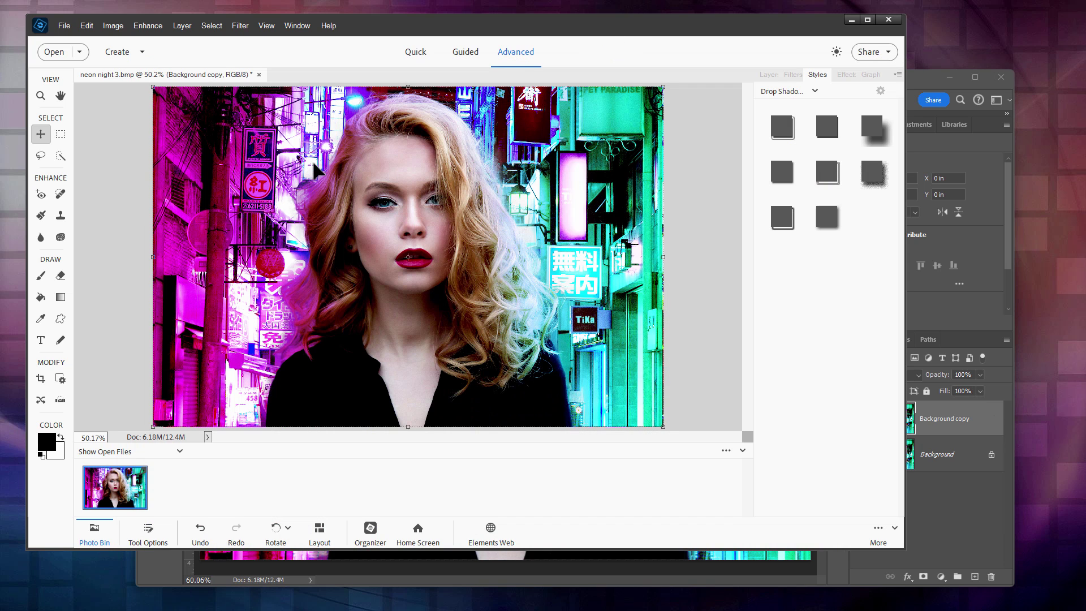
{"action": "left_click", "coordinate": [768, 74]}
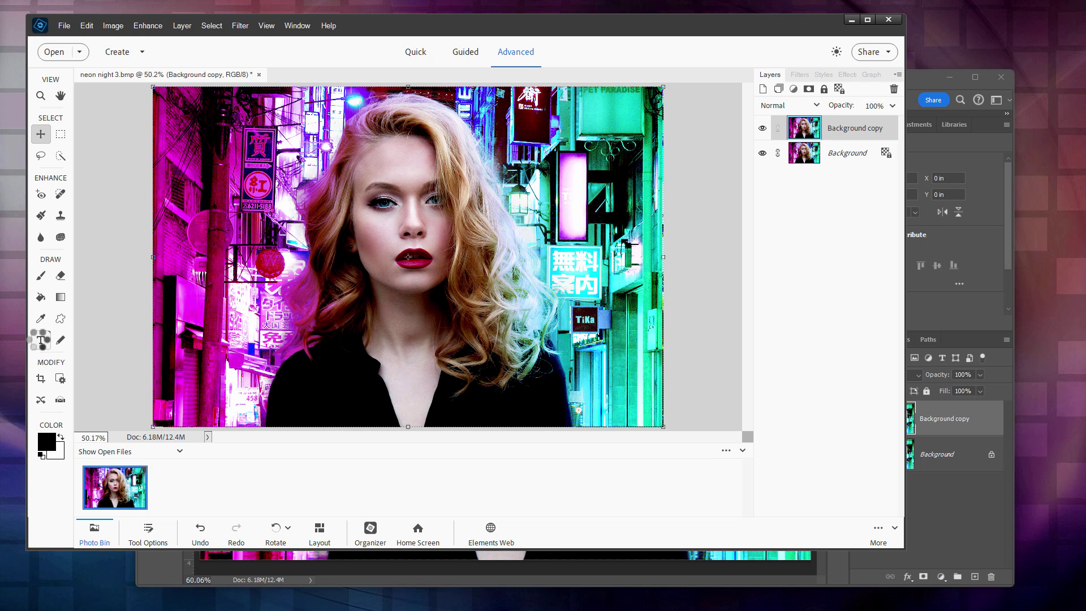
Add 'Lorem Ipsum' horizontal text on the portrait and move it left and up
{"action": "left_click", "coordinate": [42, 339]}
{"action": "left_click", "coordinate": [290, 375]}
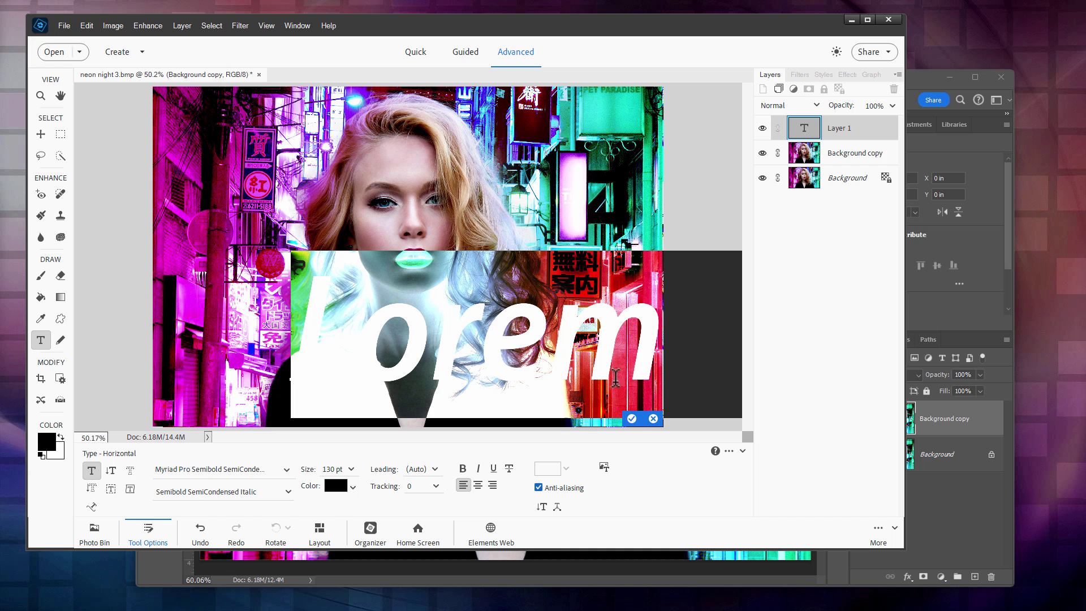
{"action": "left_click", "coordinate": [632, 418]}
{"action": "key", "text": "v"}
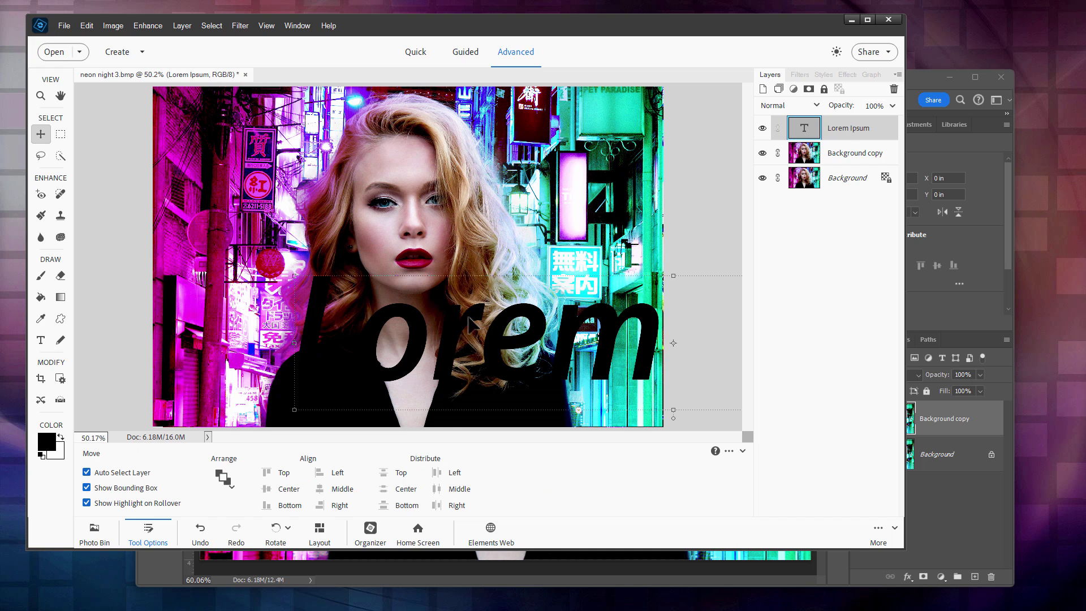
{"action": "left_click_drag", "start_coordinate": [471, 325], "coordinate": [325, 294]}
Make the text white at 72 pt, commit it, and shift it right
{"action": "double_click", "coordinate": [325, 294]}
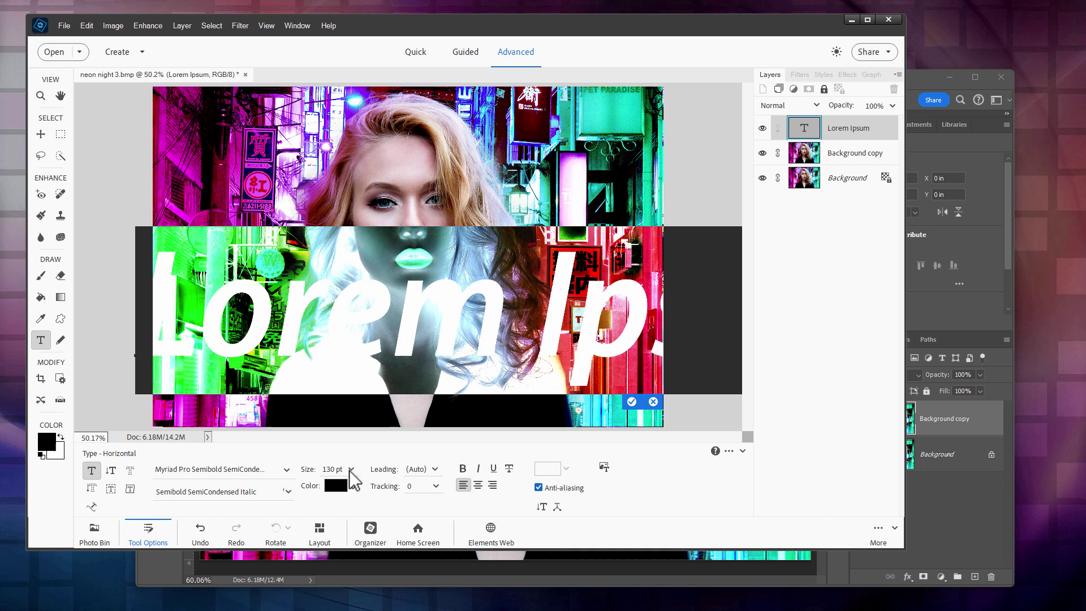
{"action": "left_click", "coordinate": [352, 486]}
{"action": "left_click", "coordinate": [378, 376]}
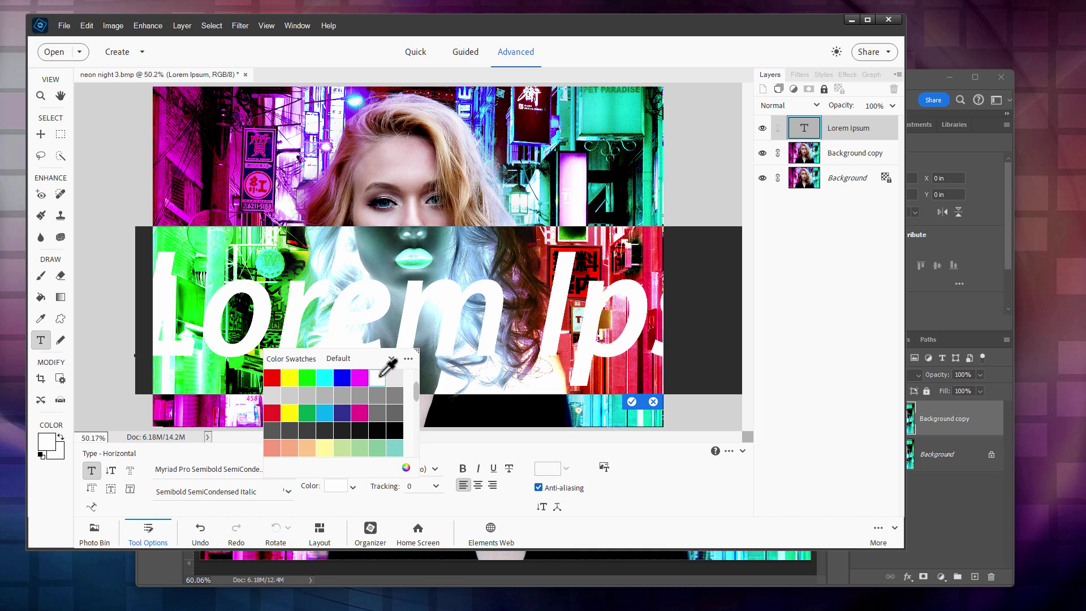
{"action": "left_click", "coordinate": [352, 486]}
{"action": "left_click", "coordinate": [348, 468]}
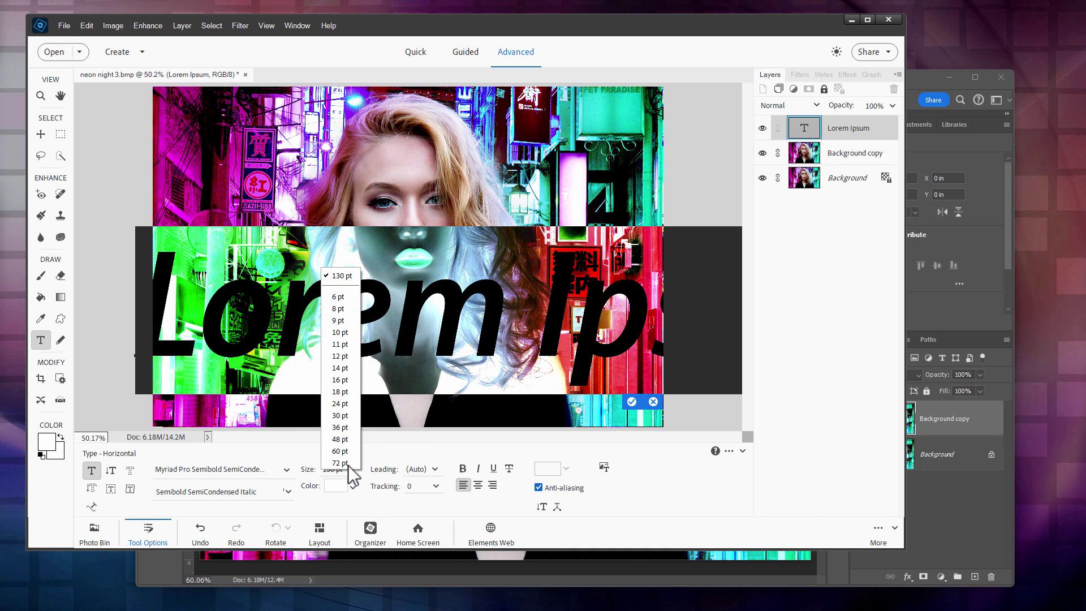
{"action": "left_click", "coordinate": [342, 463]}
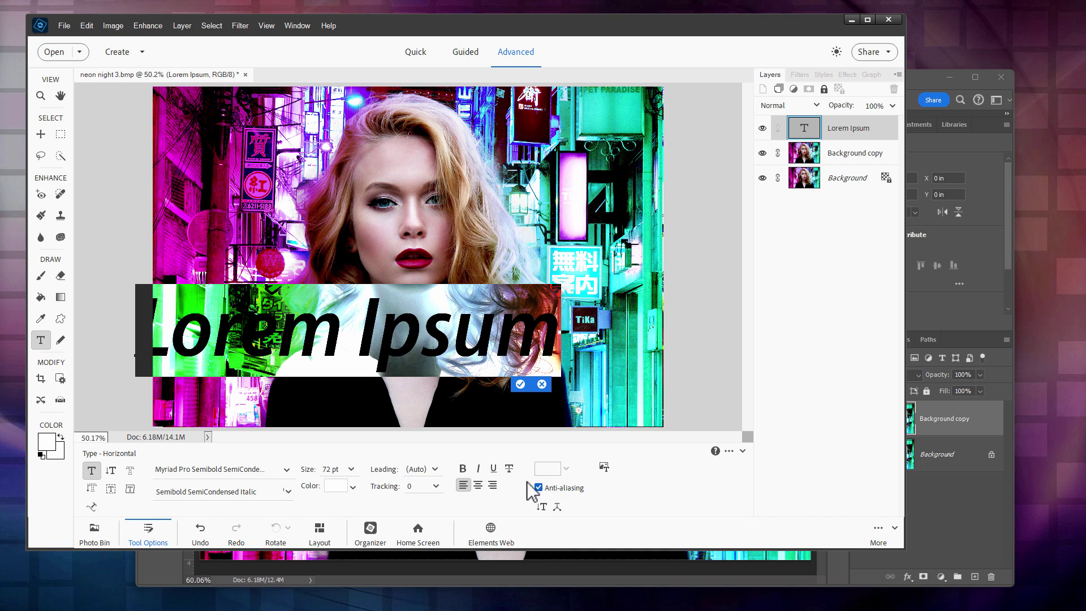
{"action": "left_click", "coordinate": [519, 384]}
{"action": "left_click_drag", "start_coordinate": [468, 346], "coordinate": [523, 348]}
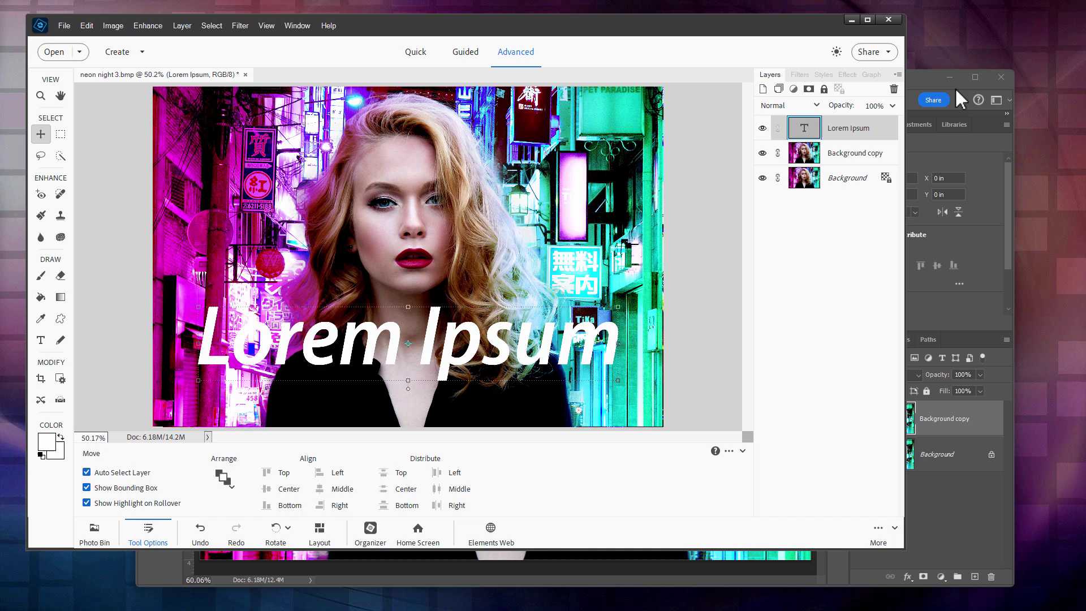
In Photoshop, start a horizontal type box for Lorem Ipsum on the image
{"action": "left_click", "coordinate": [919, 79]}
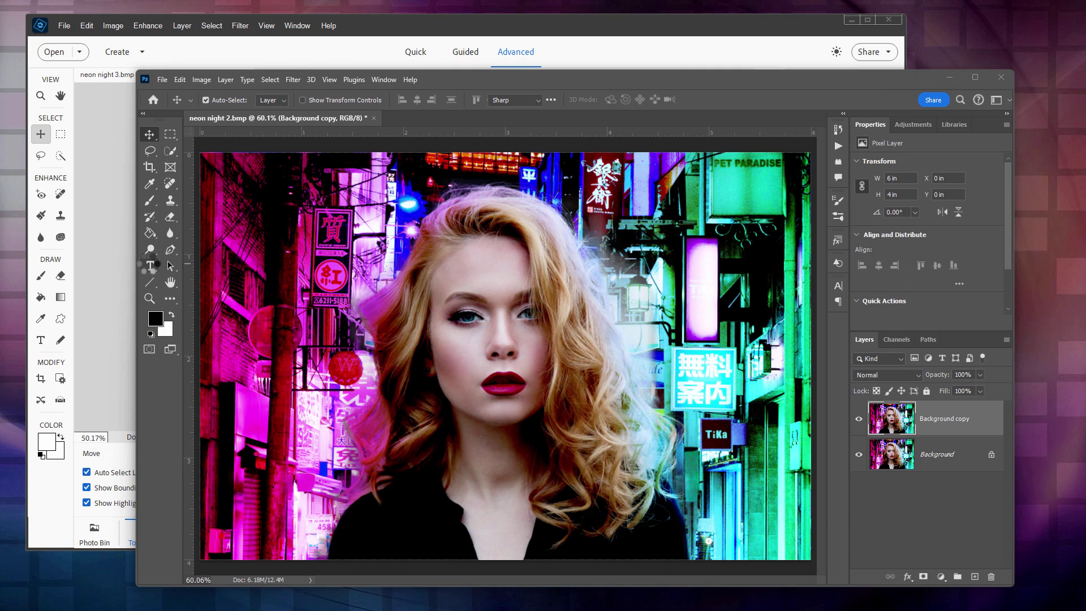
{"action": "left_click", "coordinate": [150, 266]}
{"action": "left_click", "coordinate": [393, 497]}
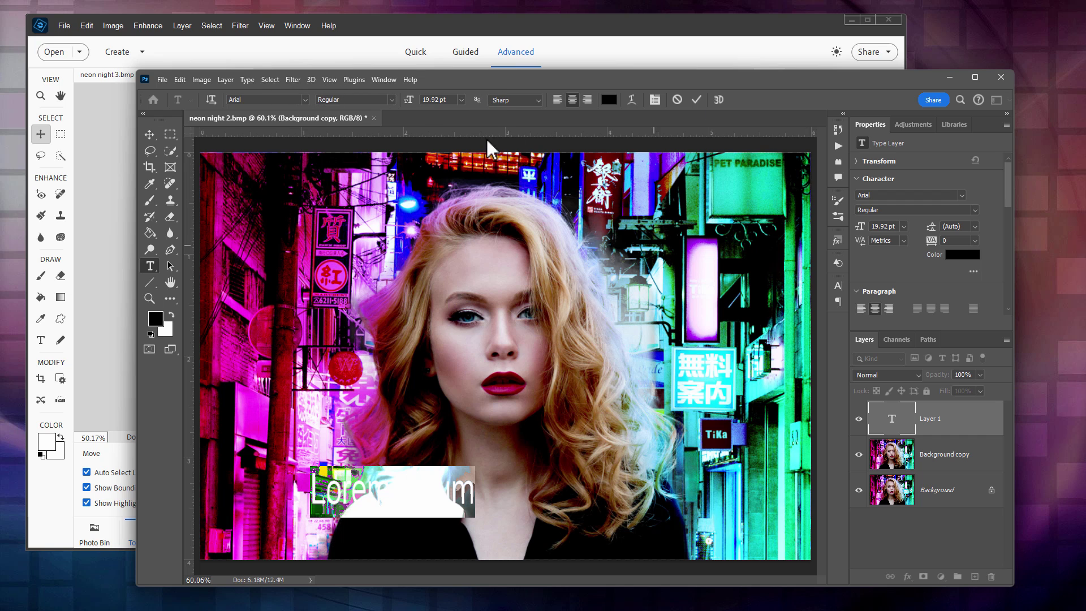
Set the text to 72 pt Super Magic, commit it, view the Type menu, then return to Elements
{"action": "left_click", "coordinate": [462, 100]}
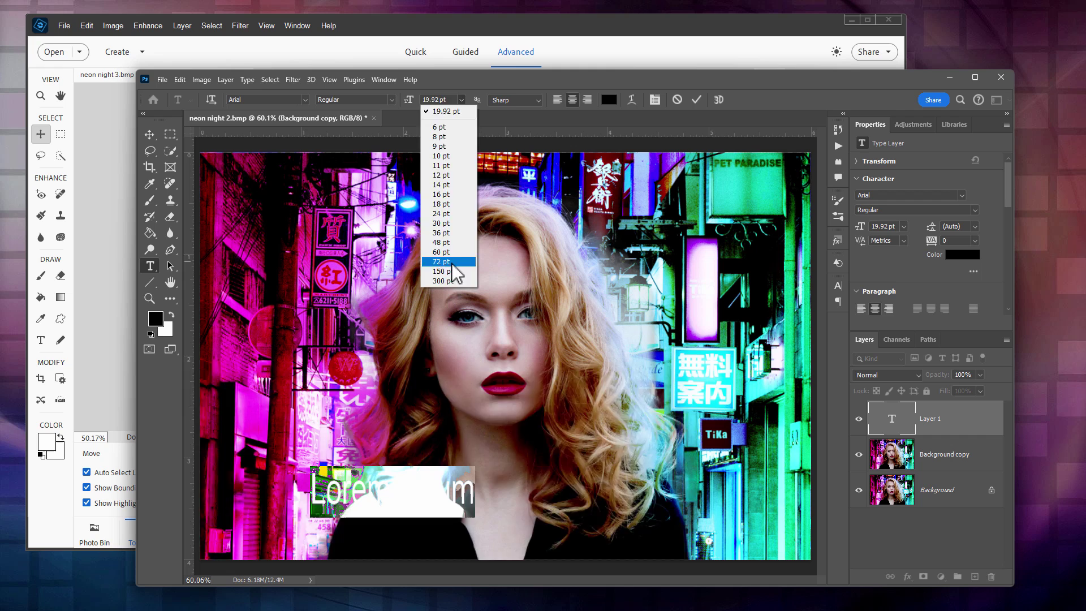
{"action": "left_click", "coordinate": [447, 281]}
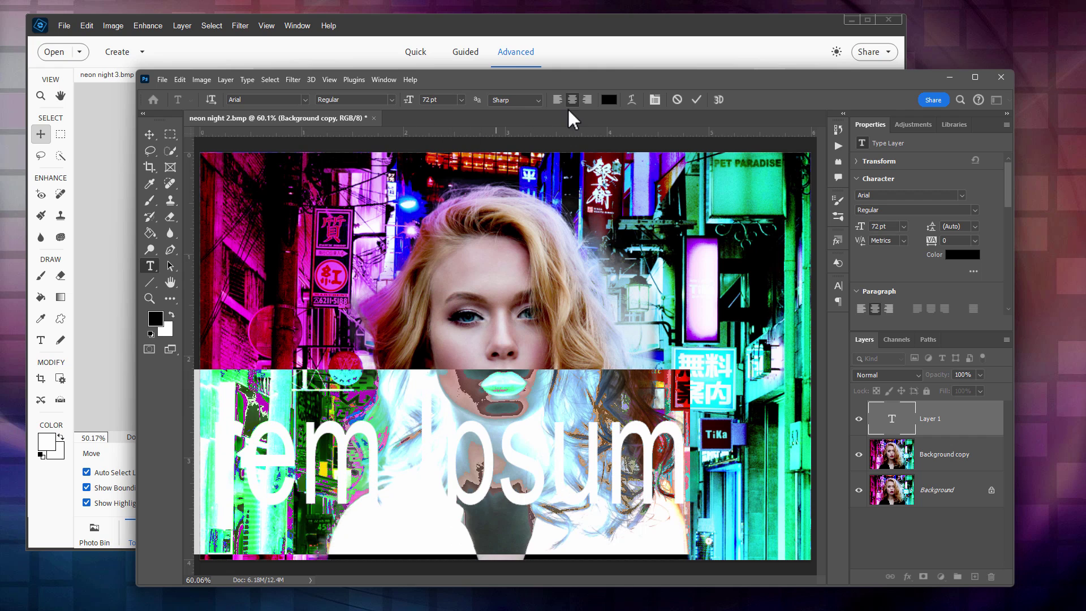
{"action": "left_click", "coordinate": [304, 100]}
{"action": "left_click", "coordinate": [371, 345]}
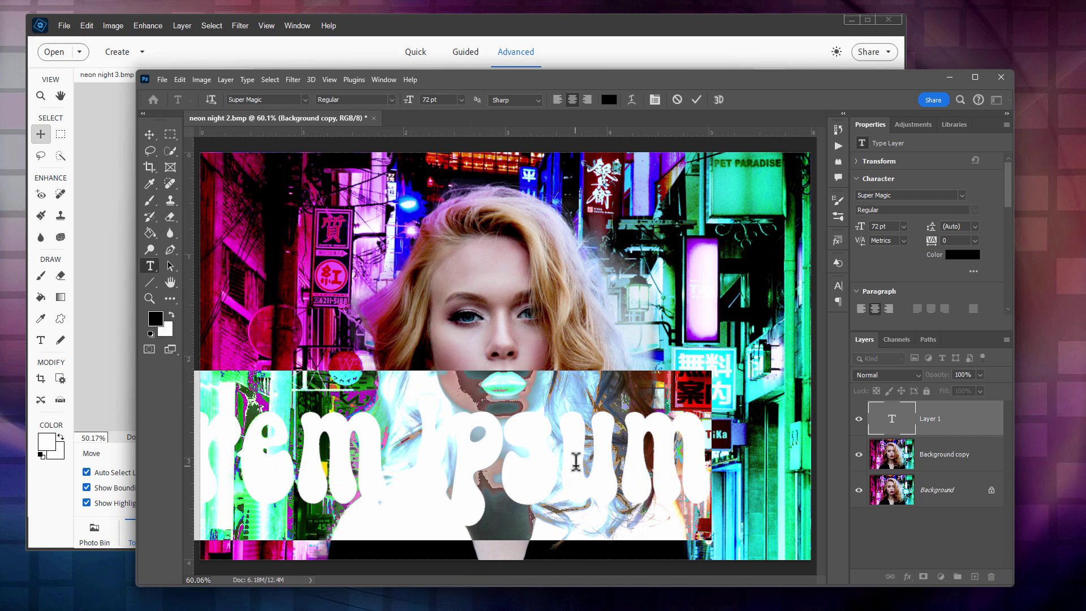
{"action": "key", "text": "ctrl+Return"}
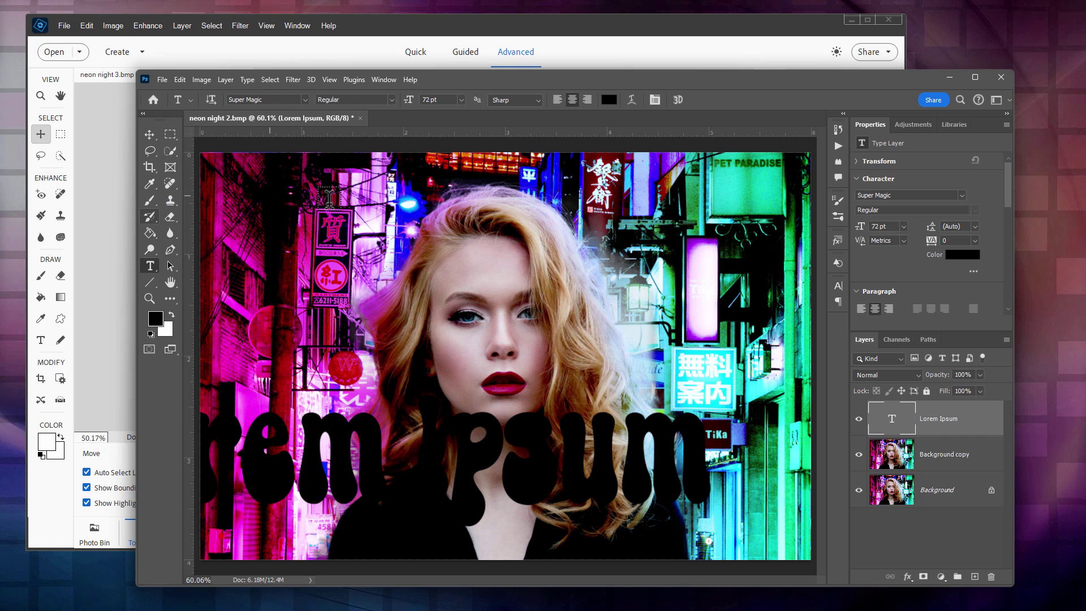
{"action": "left_click", "coordinate": [247, 80]}
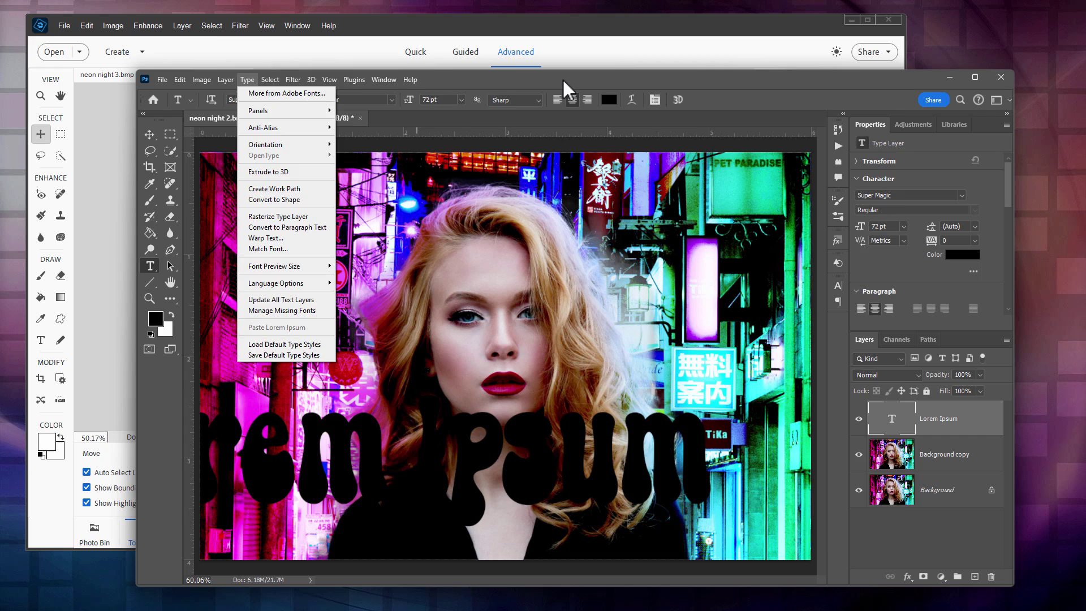
{"action": "key", "text": "alt+Tab"}
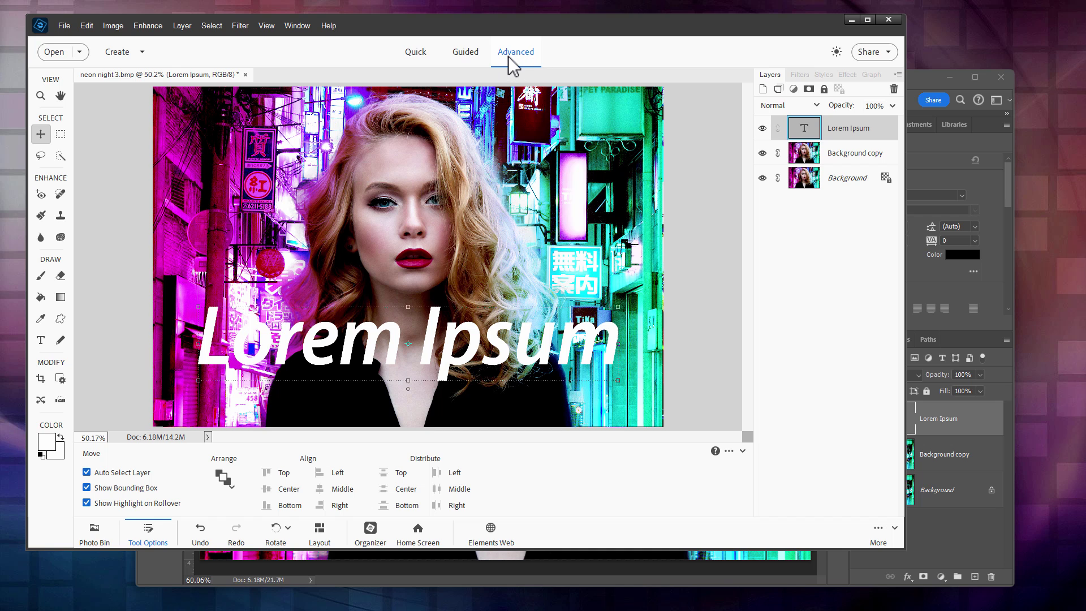
Switch to Quick mode and simplify the type layer through Smart Fix
{"action": "left_click", "coordinate": [415, 54]}
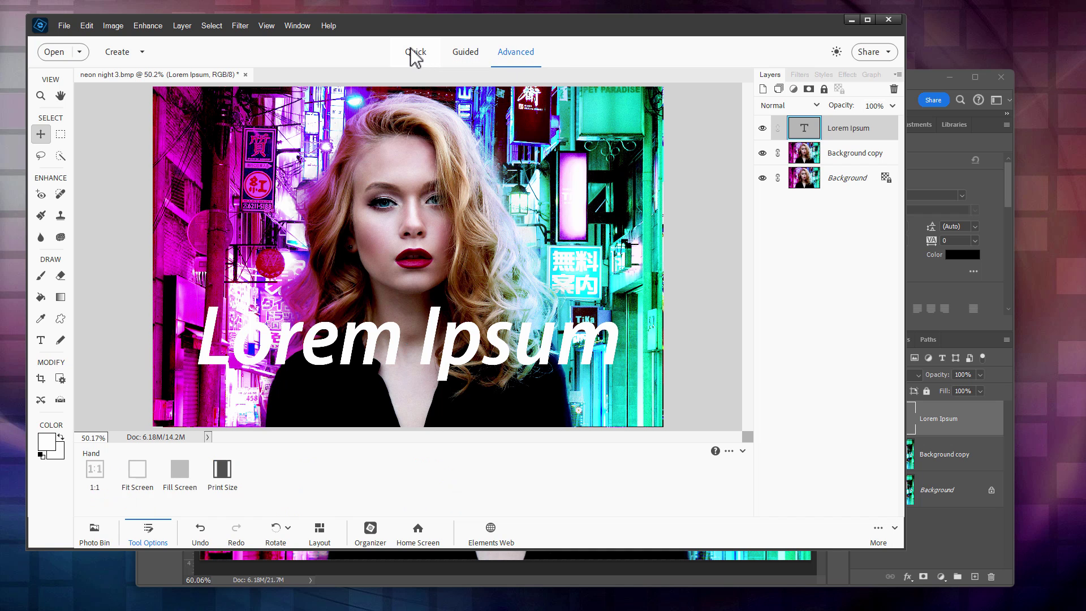
{"action": "left_click", "coordinate": [763, 95]}
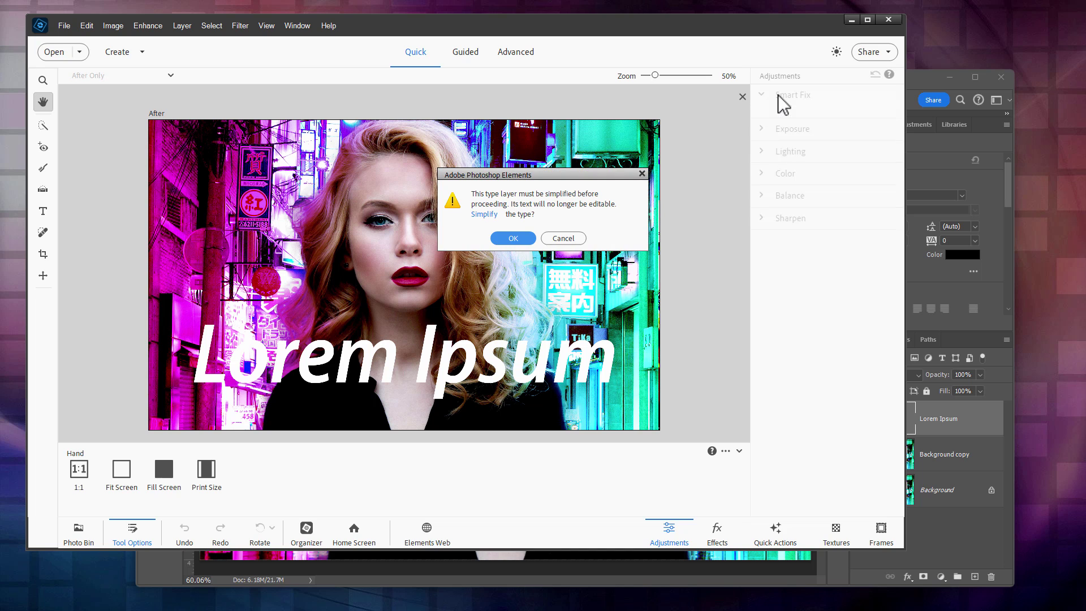
{"action": "left_click", "coordinate": [522, 236]}
{"action": "left_click", "coordinate": [880, 217]}
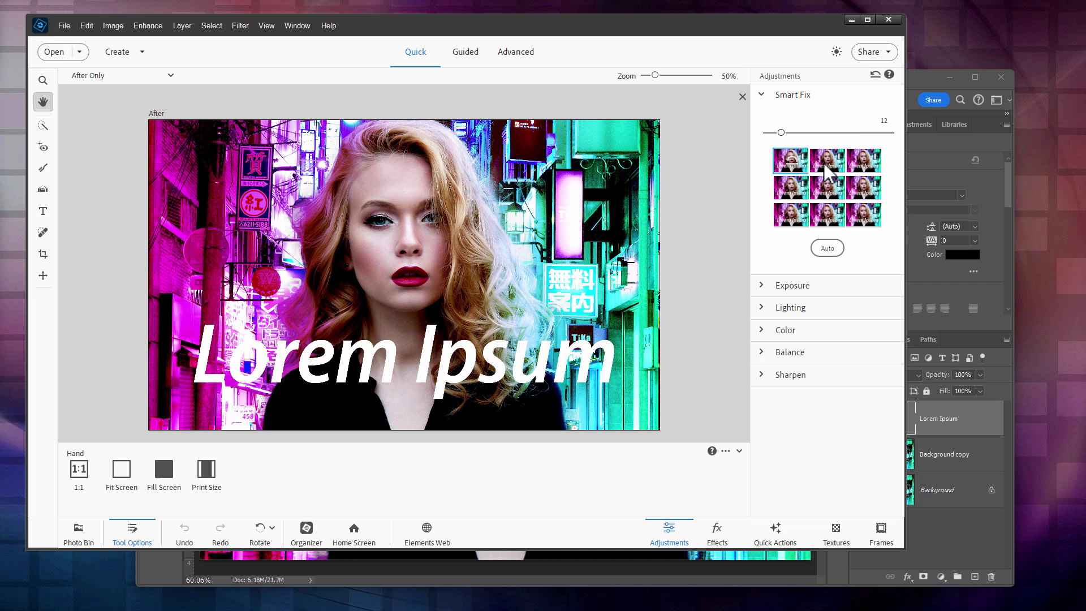
Expand the Exposure and Color adjustments, then browse the Quick Actions list
{"action": "left_click", "coordinate": [760, 286]}
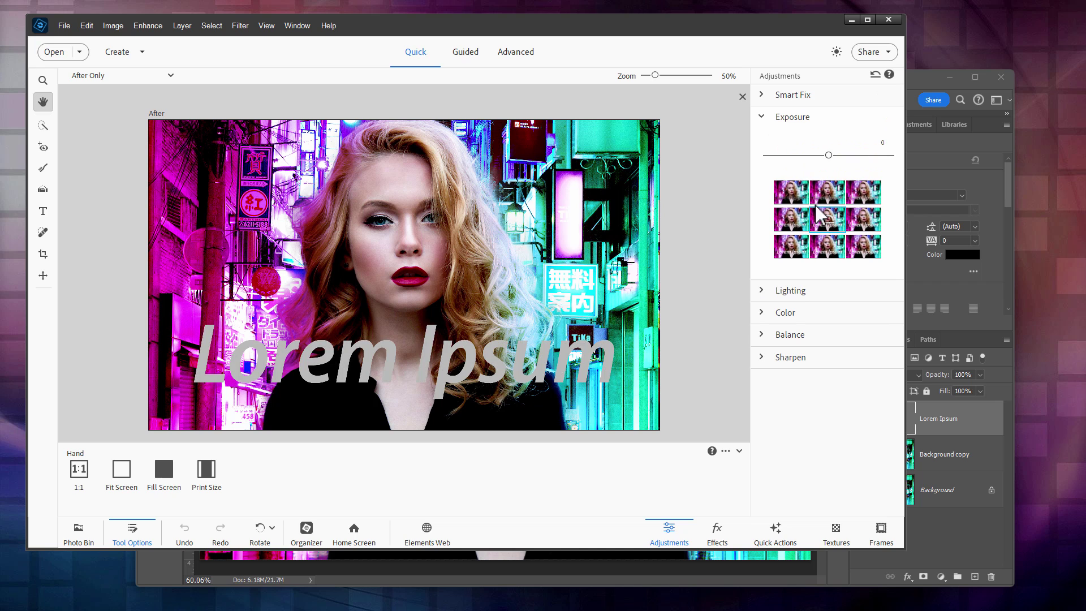
{"action": "left_click", "coordinate": [772, 313]}
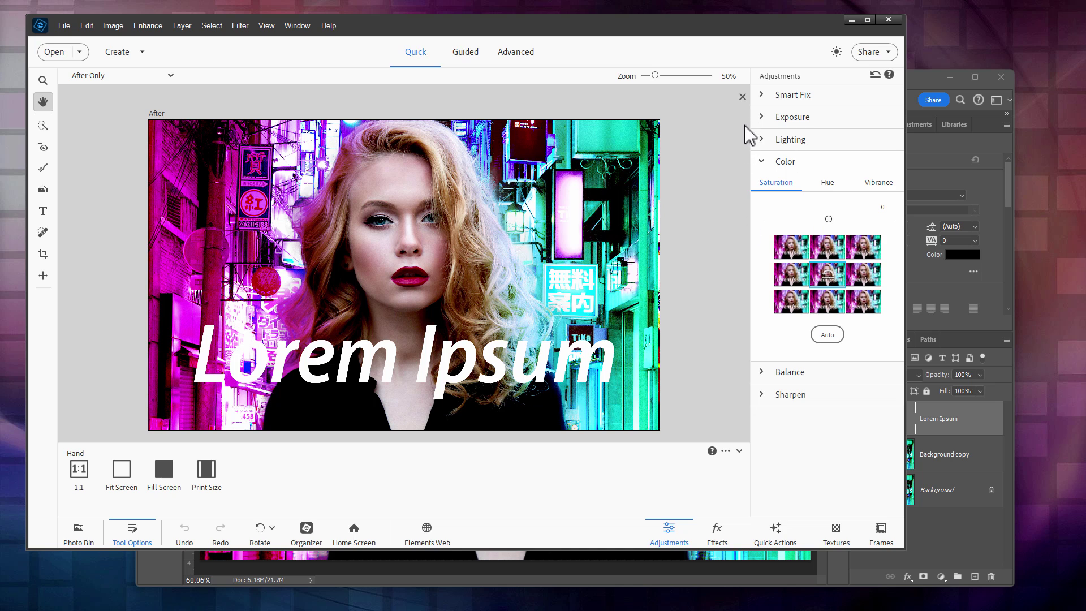
{"action": "left_click", "coordinate": [764, 165]}
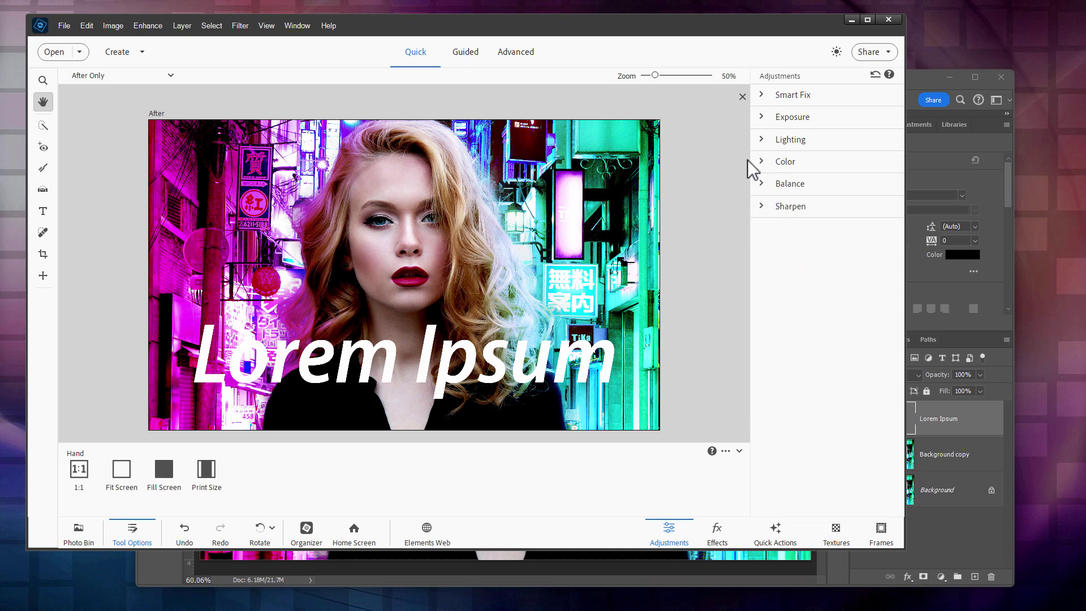
{"action": "left_click", "coordinate": [778, 534]}
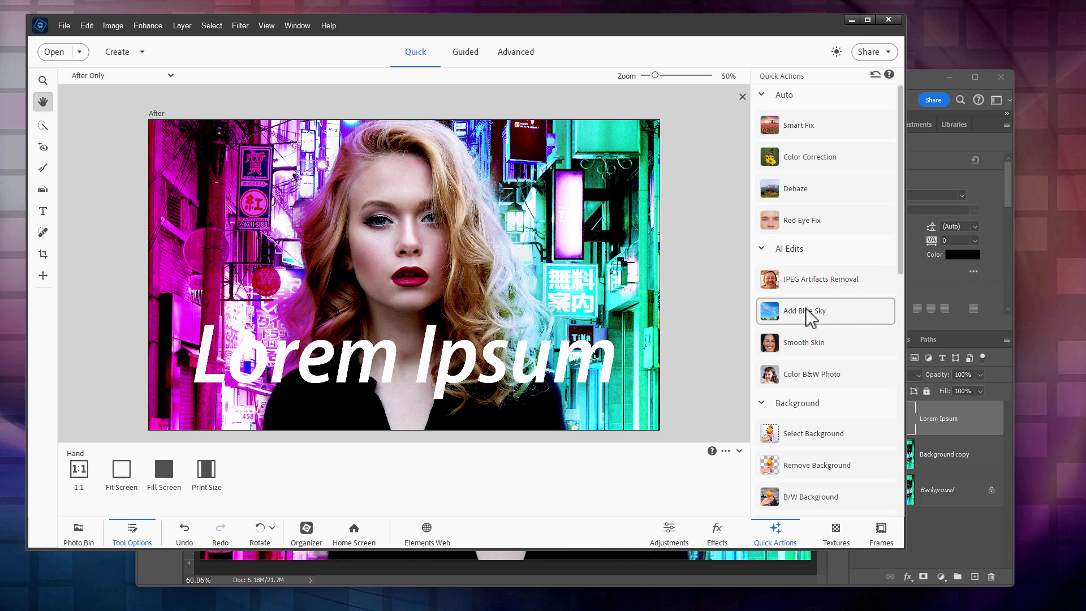
{"action": "scroll", "coordinate": [898, 209], "scroll_direction": "down", "scroll_amount": 1}
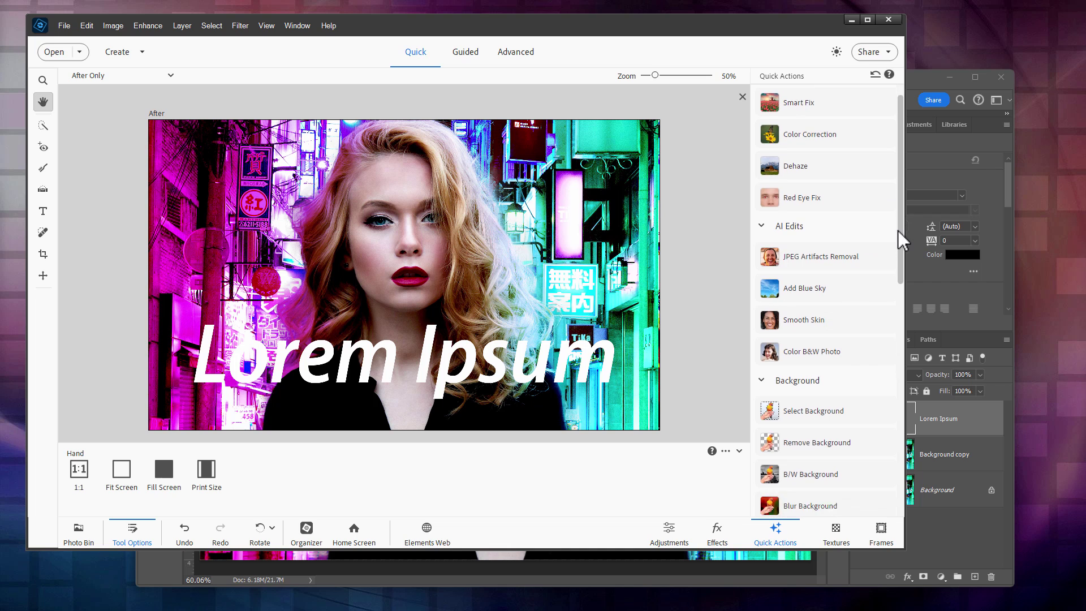
{"action": "left_click_drag", "start_coordinate": [897, 229], "coordinate": [890, 415]}
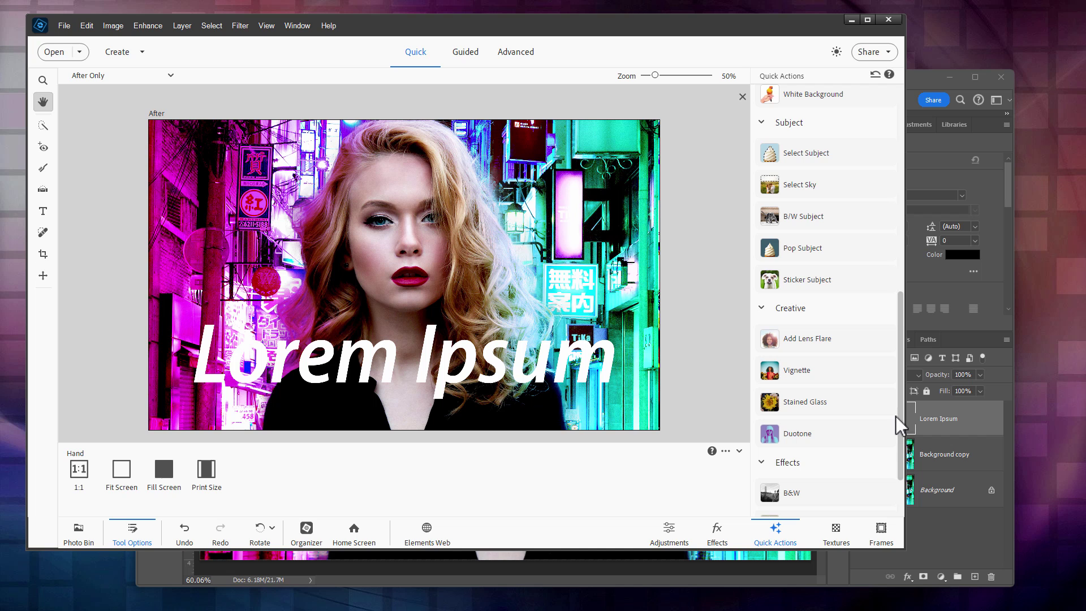
{"action": "left_click_drag", "start_coordinate": [899, 417], "coordinate": [896, 215]}
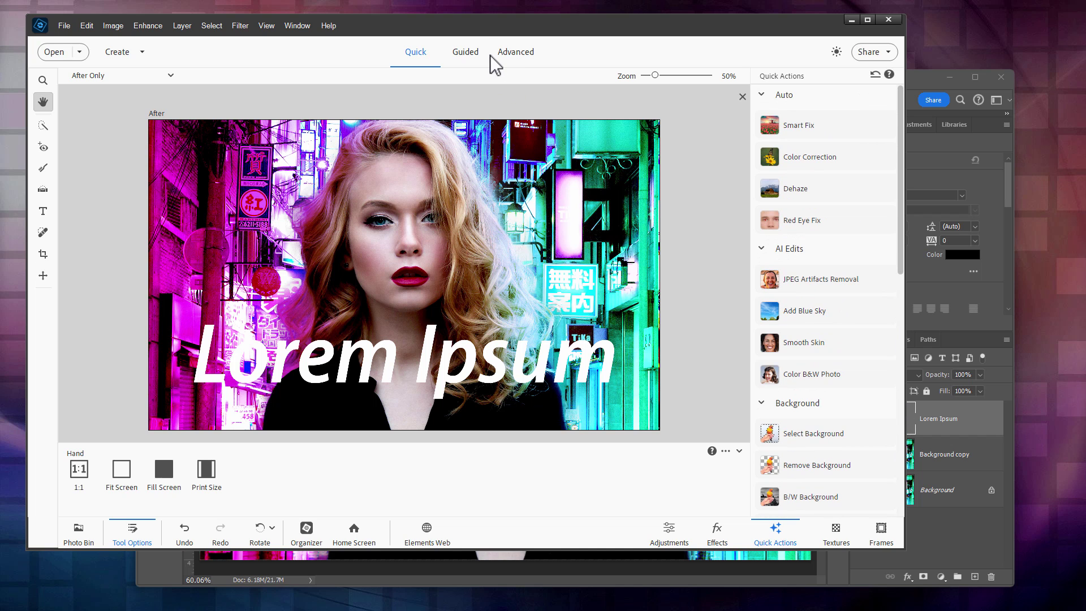
Browse Guided mode's Special Edits, Photomerge and Black & White edits, then return to Advanced mode
{"action": "left_click", "coordinate": [465, 52]}
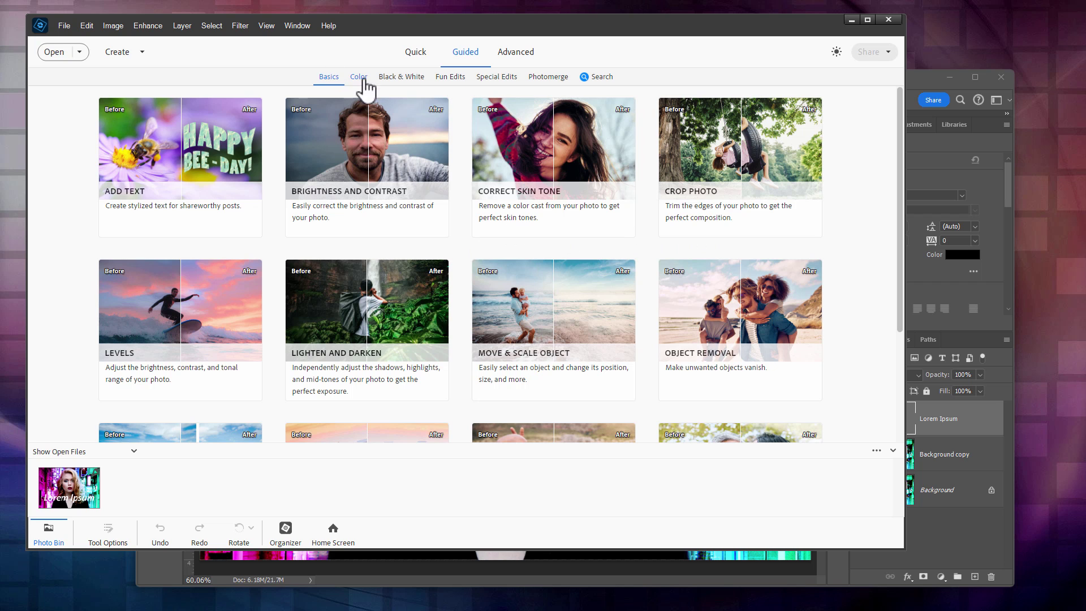
{"action": "left_click", "coordinate": [486, 79]}
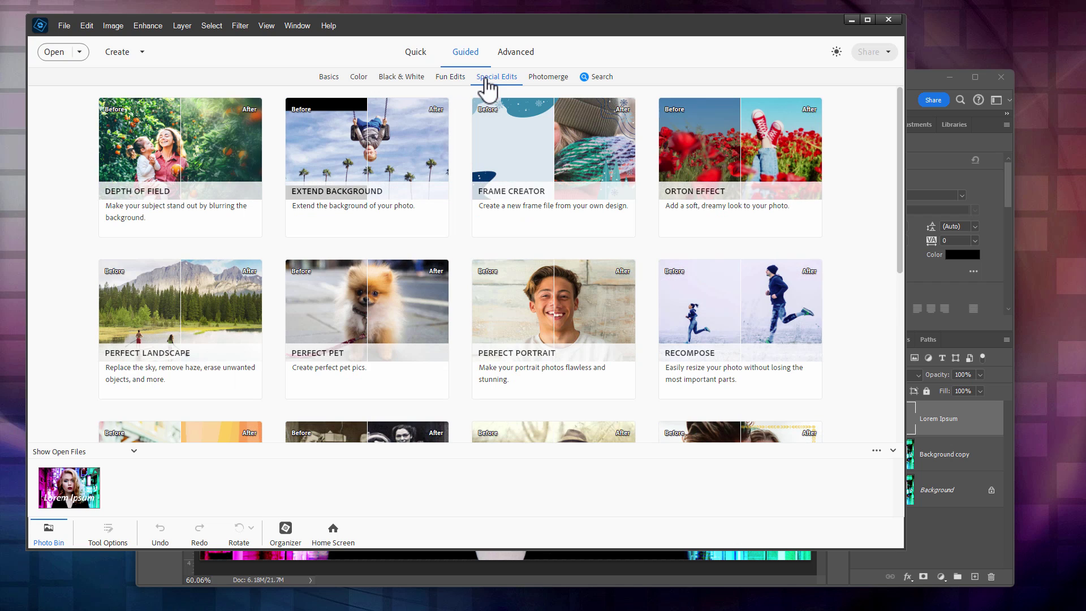
{"action": "left_click", "coordinate": [548, 78]}
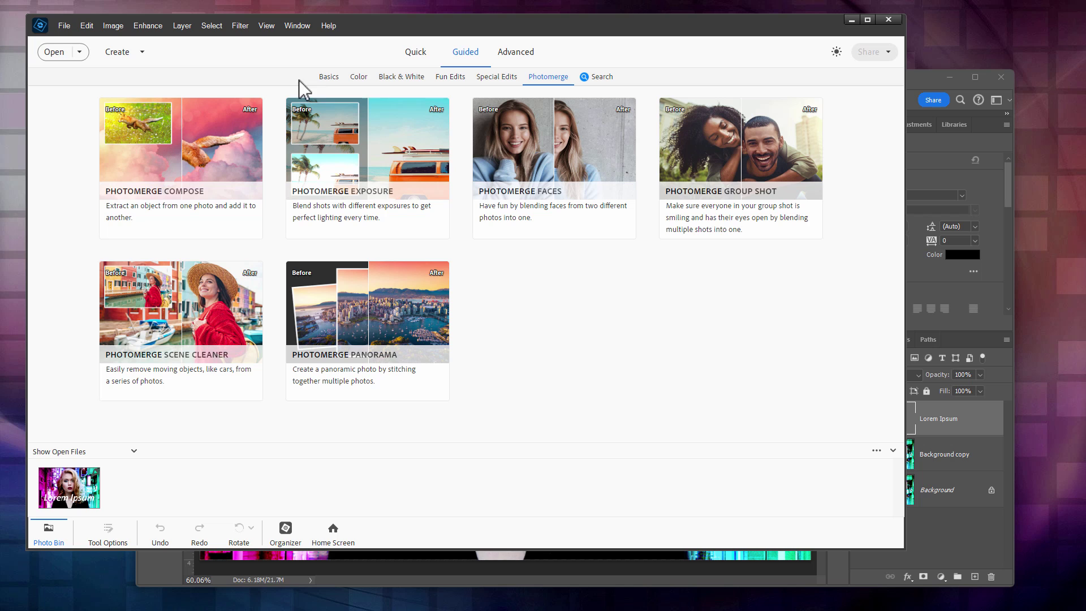
{"action": "left_click", "coordinate": [389, 91]}
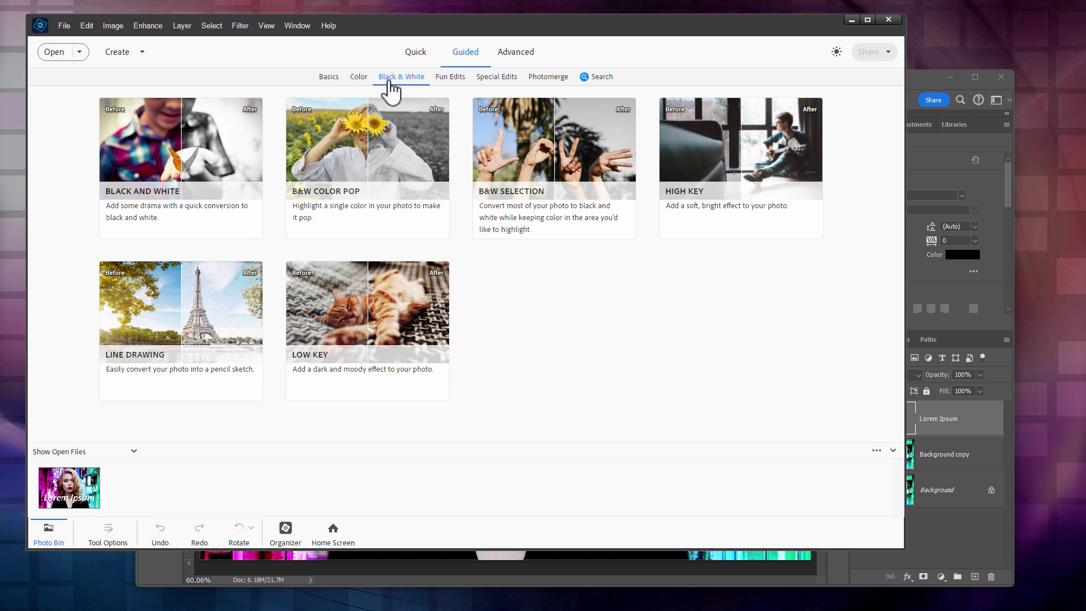
{"action": "left_click", "coordinate": [515, 52]}
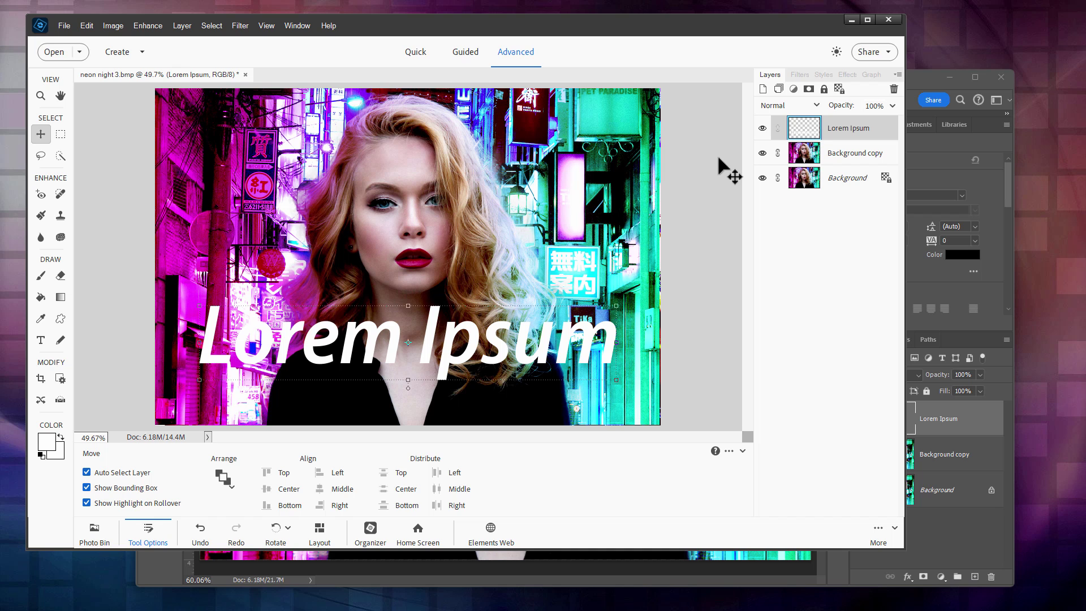
Show the Image > Mode submenu with RGB Color checked
{"action": "left_click", "coordinate": [111, 26]}
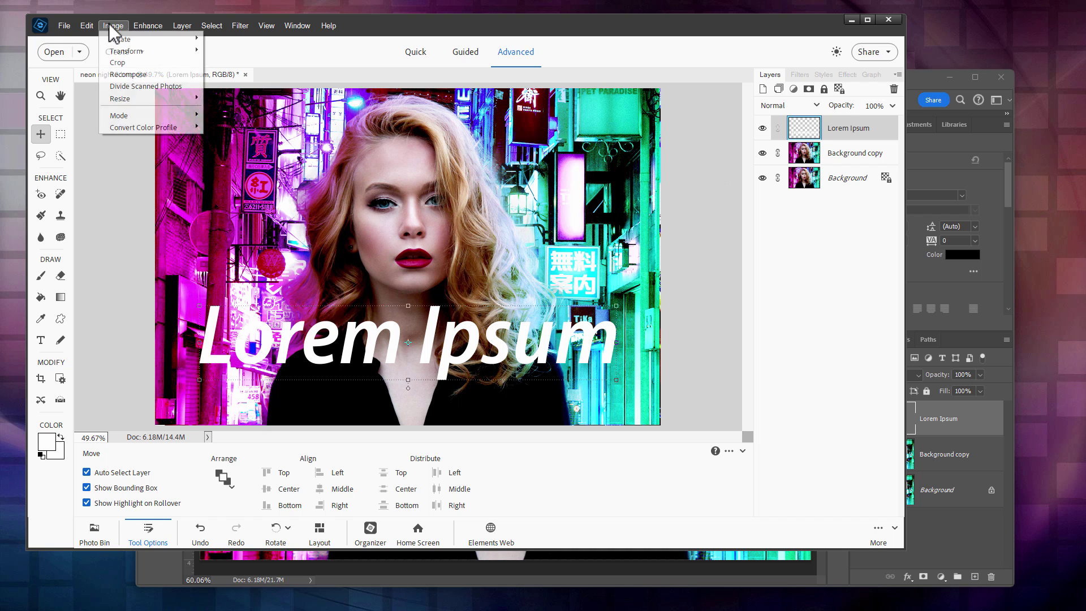
{"action": "mouse_move", "coordinate": [138, 116]}
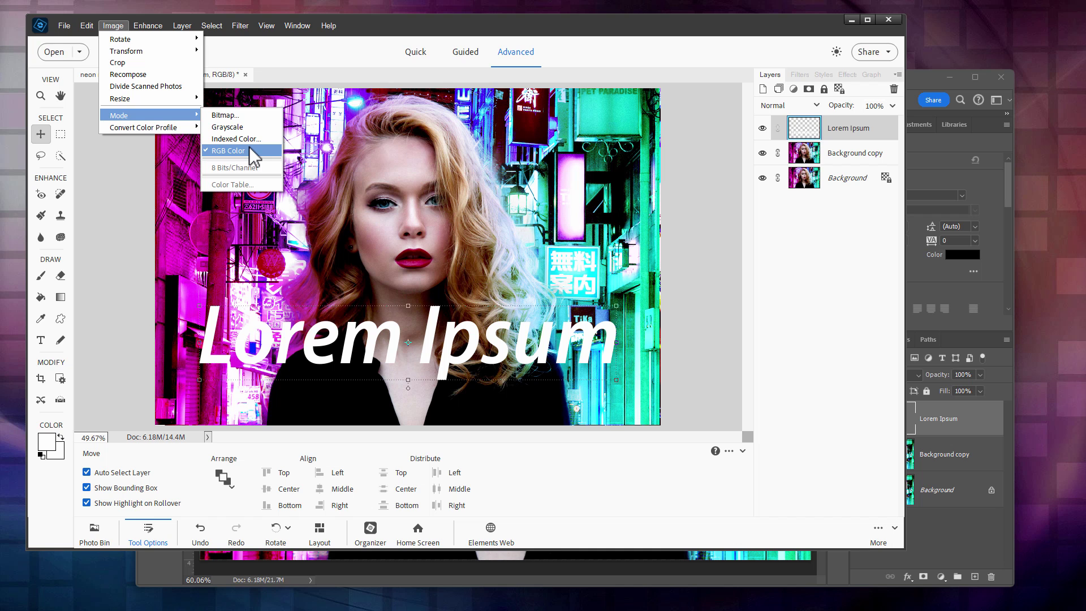
In Photoshop, view the Image > Mode colour modes, then close the menus
{"action": "left_click", "coordinate": [923, 85]}
{"action": "left_click", "coordinate": [203, 80]}
{"action": "mouse_move", "coordinate": [215, 97]}
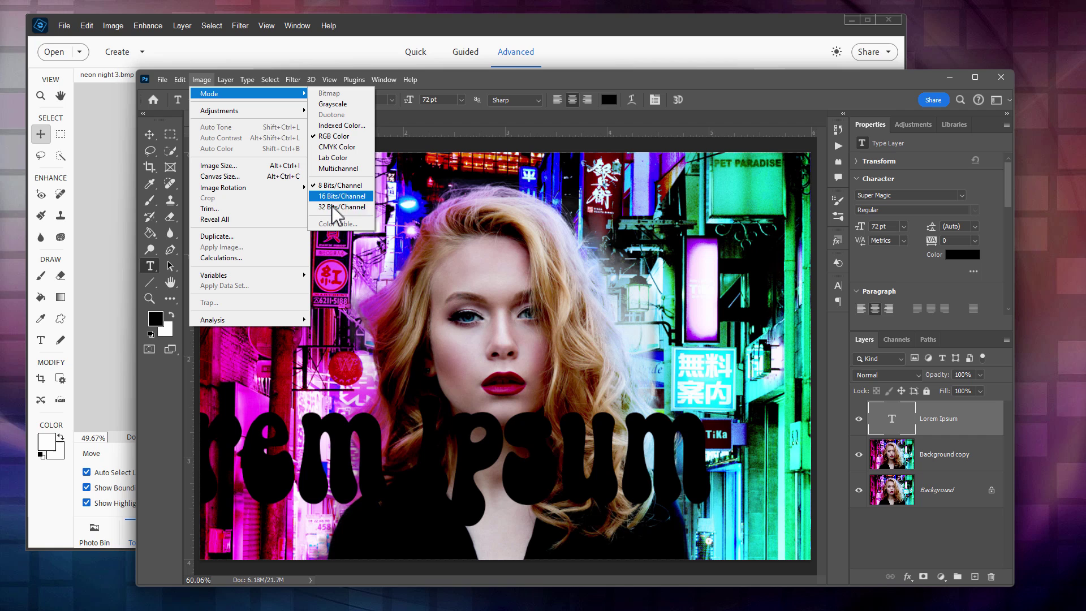
{"action": "left_click", "coordinate": [482, 116]}
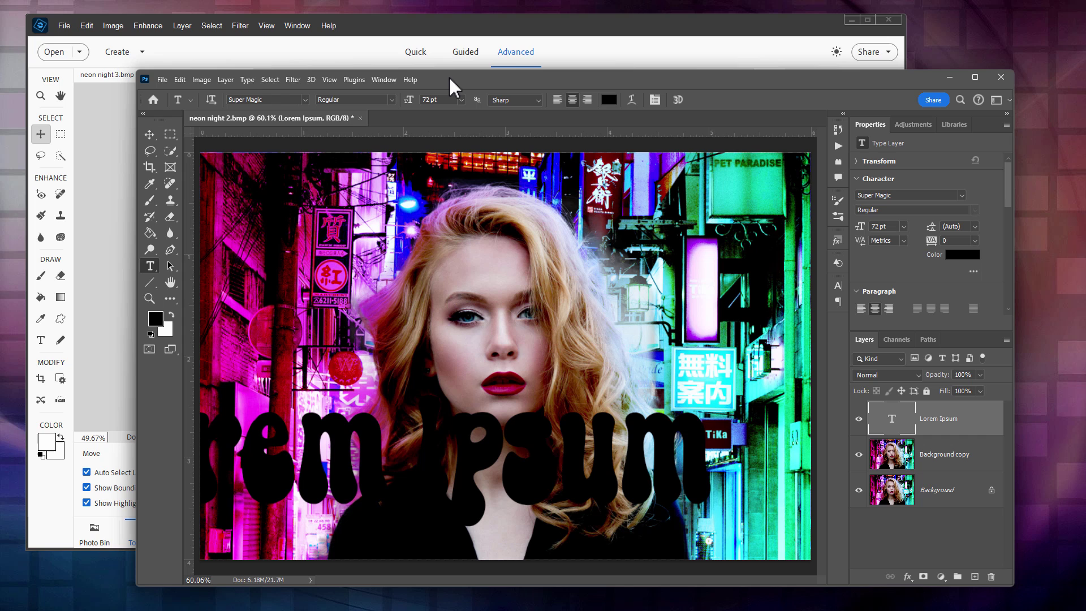
Bring the Photoshop Elements window with the white Lorem Ipsum document back to the front
{"action": "left_click", "coordinate": [357, 21]}
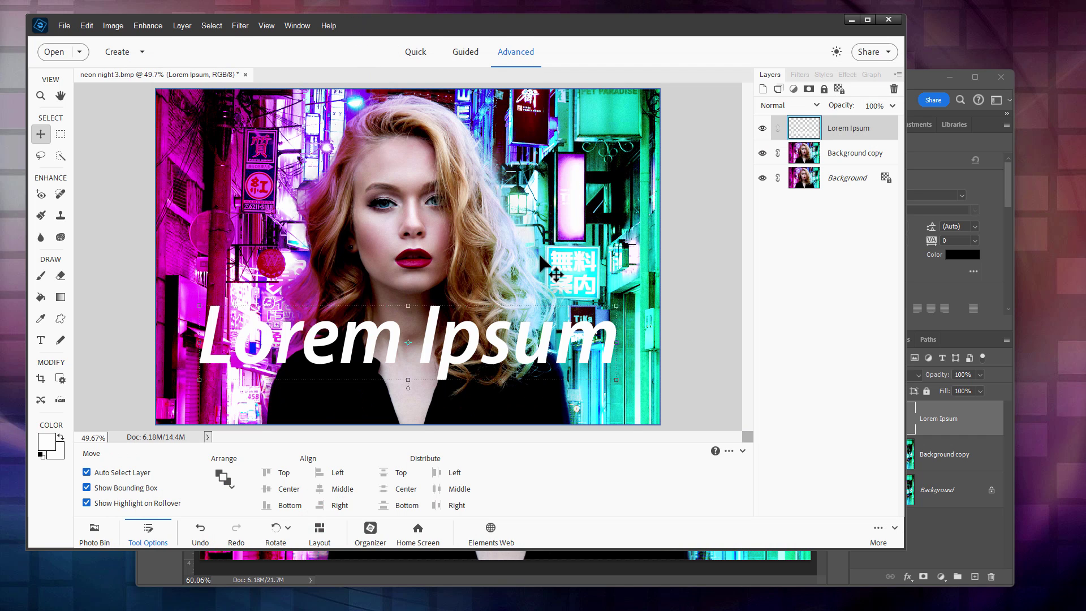